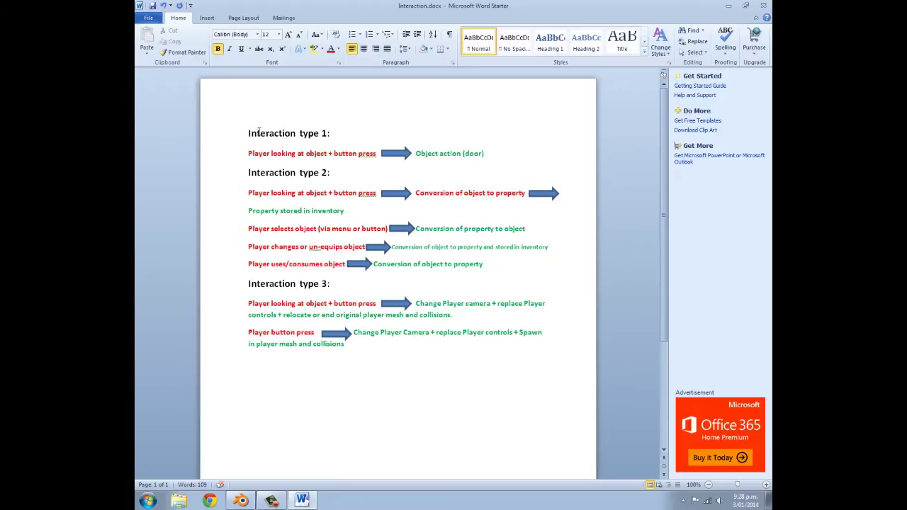
Step: Review the Interaction type 1 section, from the player looking at the object to the door action
{"action": "scroll", "coordinate": [329, 145], "scroll_direction": "down", "scroll_amount": 2}
{"action": "scroll", "coordinate": [331, 148], "scroll_direction": "up", "scroll_amount": 2}
{"action": "left_click_drag", "start_coordinate": [248, 132], "coordinate": [419, 137]}
{"action": "left_click", "coordinate": [545, 144]}
{"action": "scroll", "coordinate": [496, 167], "scroll_direction": "down", "scroll_amount": 1}
{"action": "scroll", "coordinate": [397, 200], "scroll_direction": "up", "scroll_amount": 1}
{"action": "left_click_drag", "start_coordinate": [248, 133], "coordinate": [488, 153]}
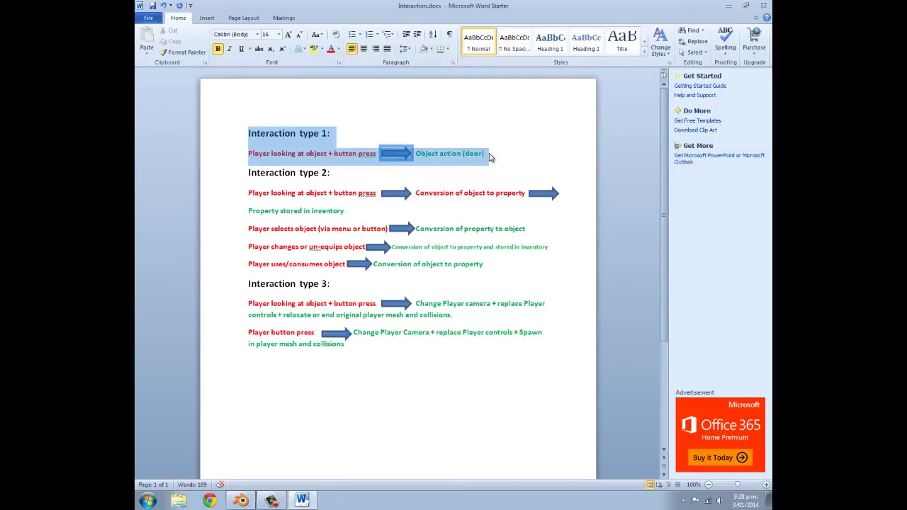
{"action": "left_click", "coordinate": [492, 163]}
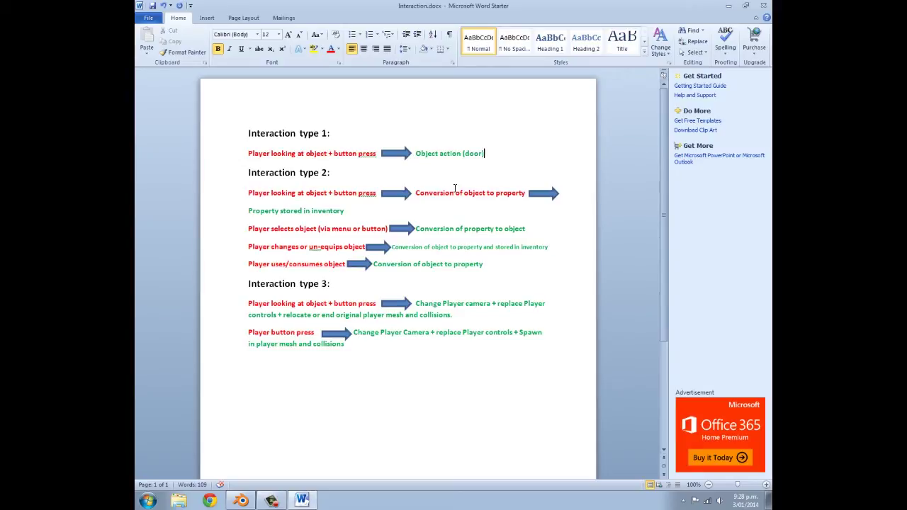
Step: Compare the Interaction type 2 section and its inventory storage line with Interaction type 1
{"action": "scroll", "coordinate": [455, 188], "scroll_direction": "down", "scroll_amount": 1}
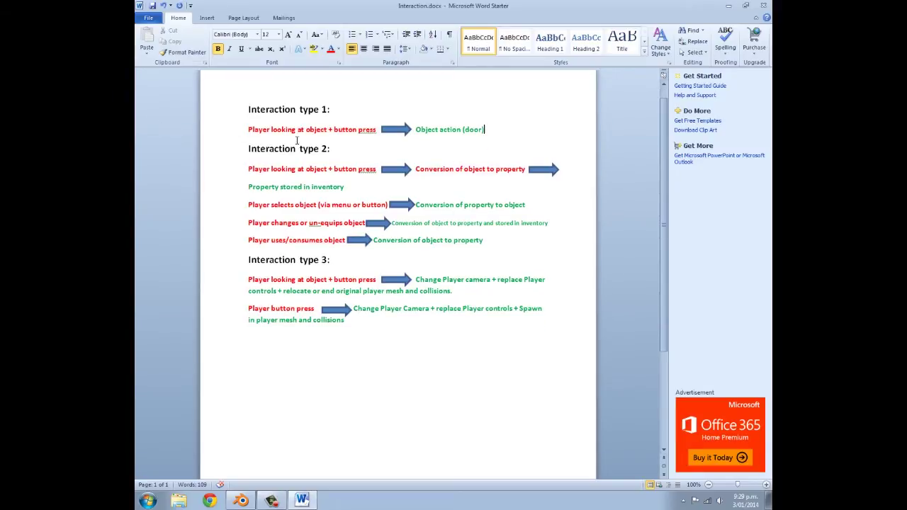
{"action": "left_click_drag", "start_coordinate": [248, 148], "coordinate": [336, 151]}
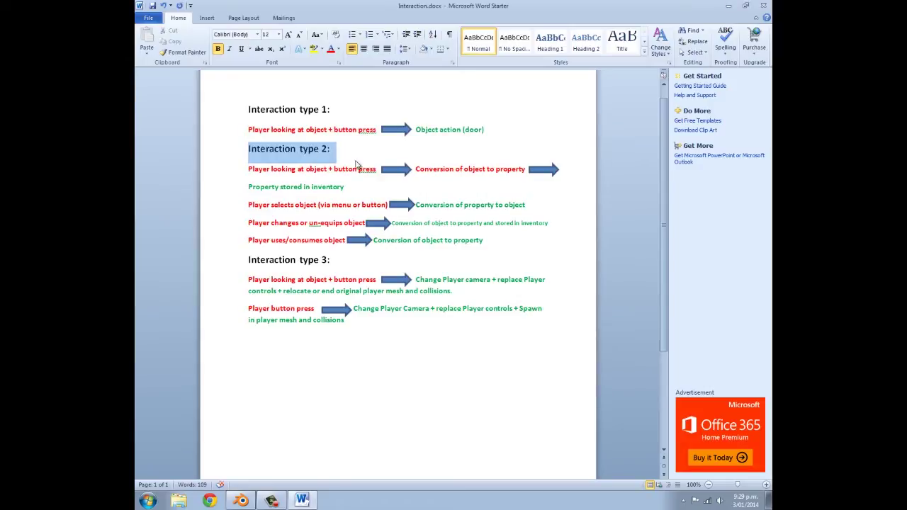
{"action": "left_click", "coordinate": [577, 234]}
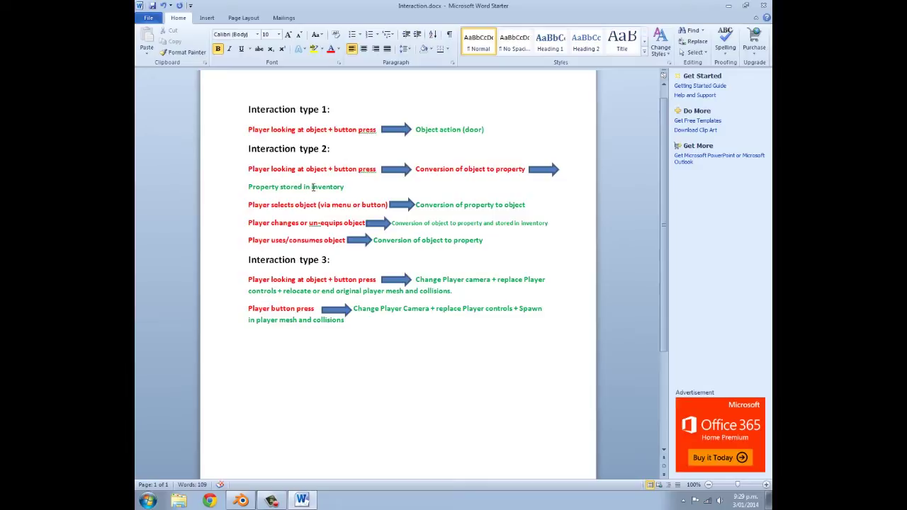
{"action": "left_click_drag", "start_coordinate": [309, 188], "coordinate": [347, 188]}
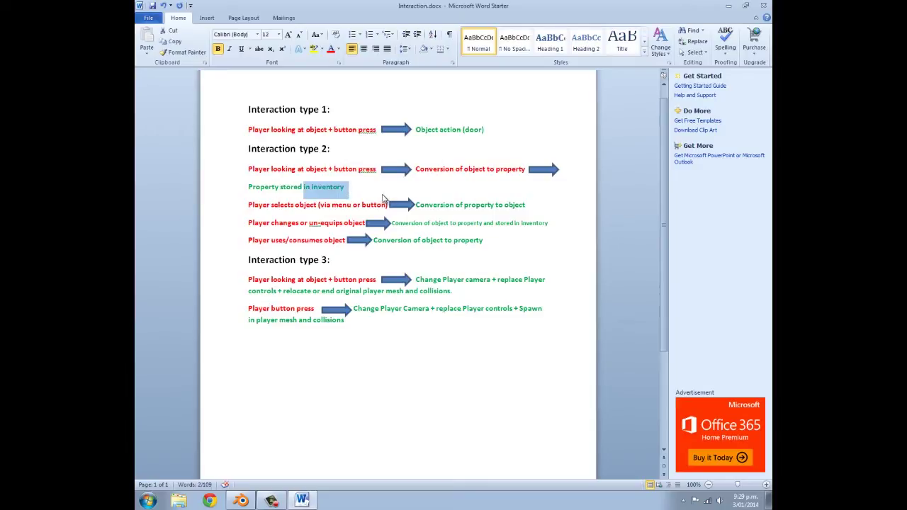
{"action": "left_click", "coordinate": [454, 193]}
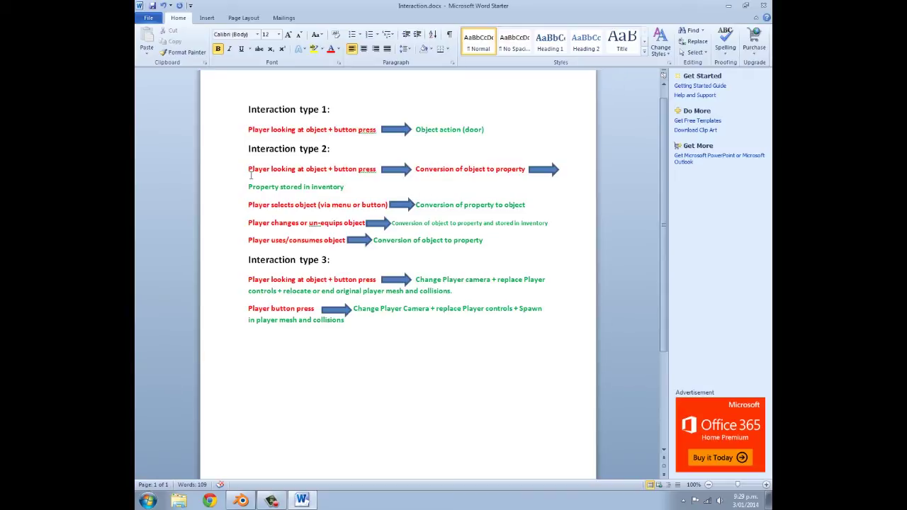
{"action": "left_click_drag", "start_coordinate": [247, 109], "coordinate": [346, 129]}
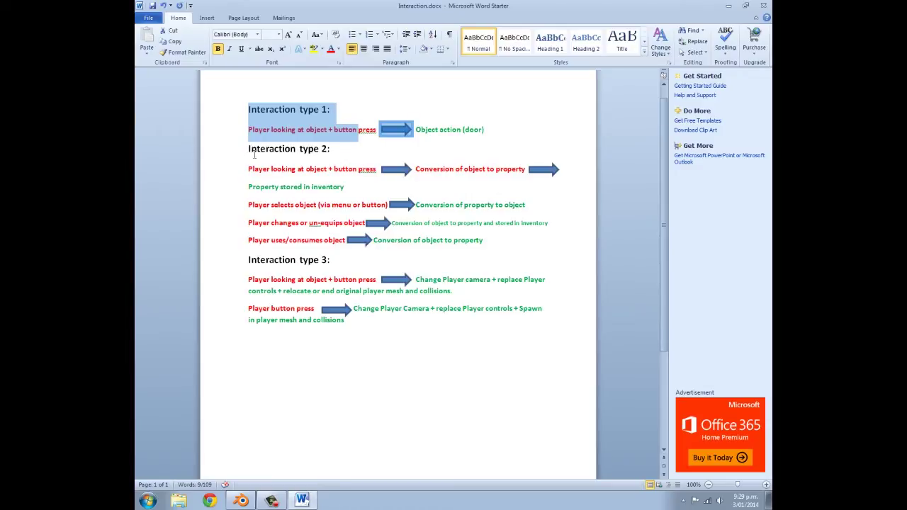
{"action": "left_click", "coordinate": [249, 151]}
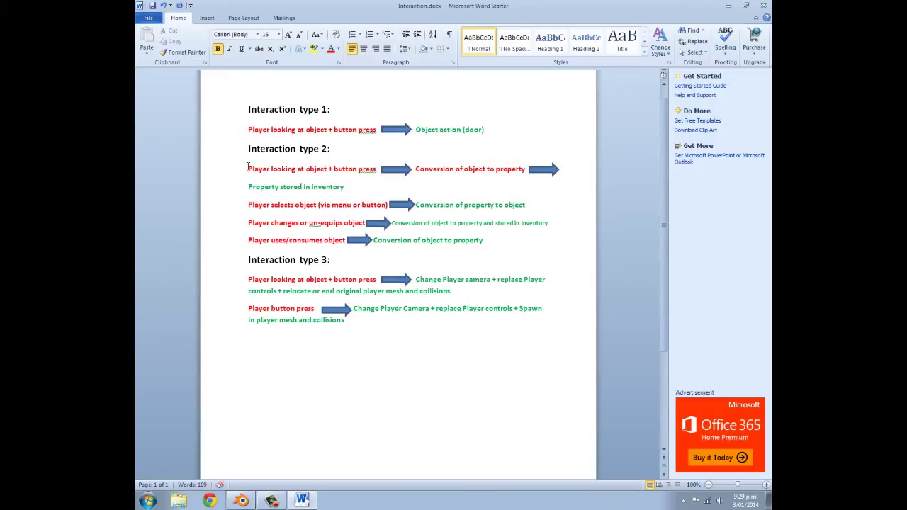
Step: Read through Interaction type 2's pickup sequence and the line where the player selects an object
{"action": "left_click_drag", "start_coordinate": [246, 167], "coordinate": [377, 170]}
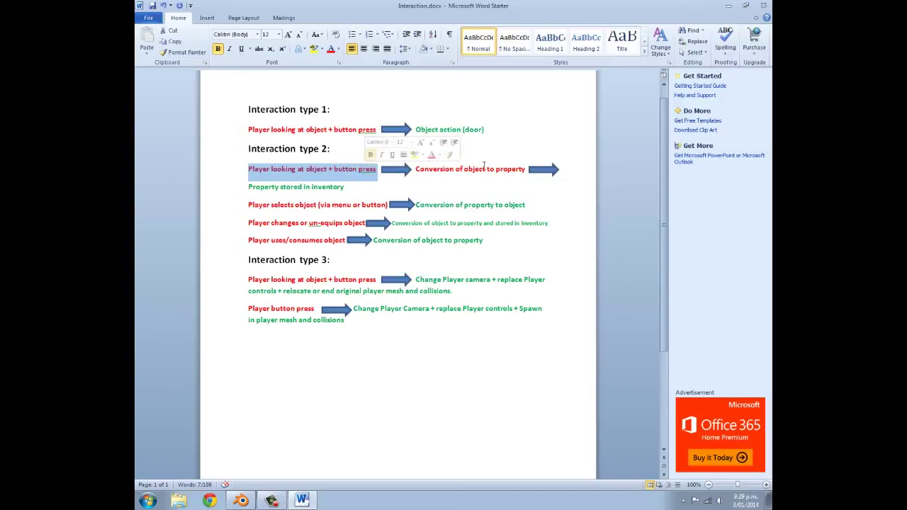
{"action": "left_click", "coordinate": [422, 177]}
{"action": "left_click_drag", "start_coordinate": [417, 172], "coordinate": [511, 175]}
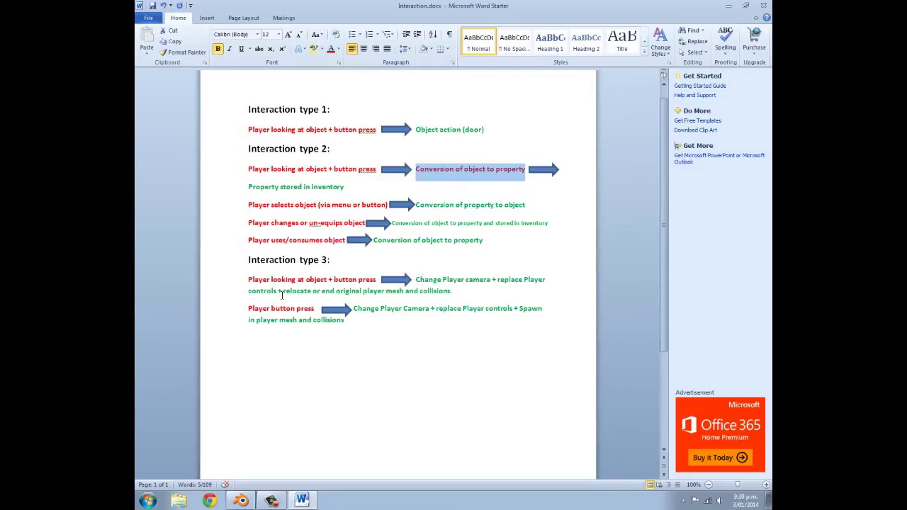
{"action": "left_click_drag", "start_coordinate": [248, 187], "coordinate": [343, 187]}
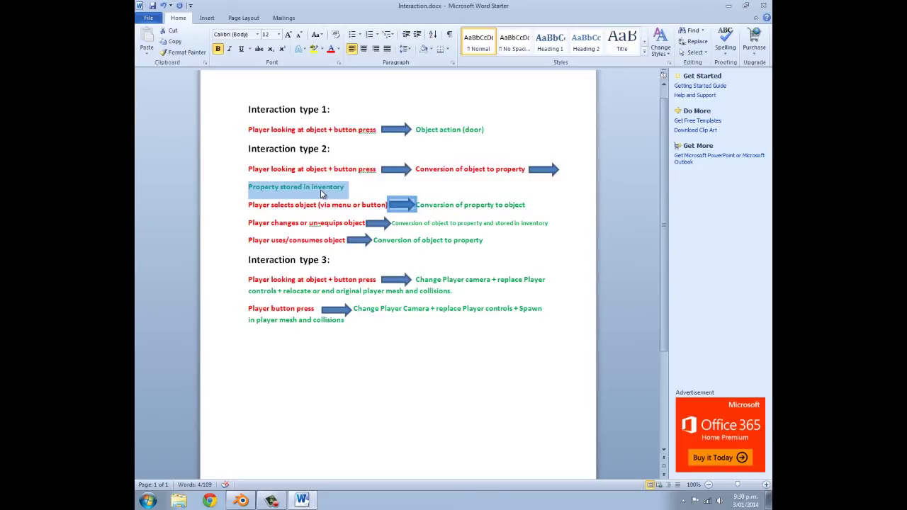
{"action": "left_click", "coordinate": [249, 205]}
{"action": "double_click", "coordinate": [258, 206]}
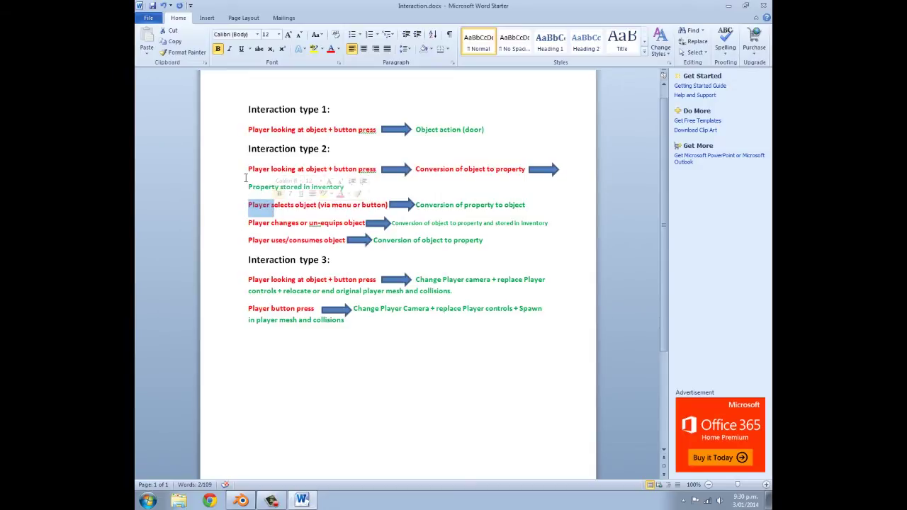
{"action": "left_click", "coordinate": [234, 209]}
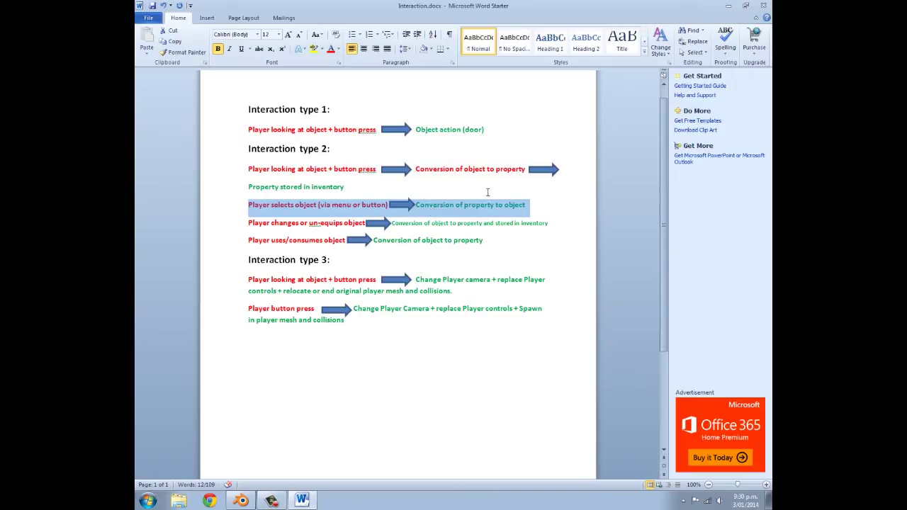
Step: Examine the Interaction type 2 lines for changing or un-equipping an object and for using or consuming it
{"action": "left_click_drag", "start_coordinate": [249, 223], "coordinate": [341, 223]}
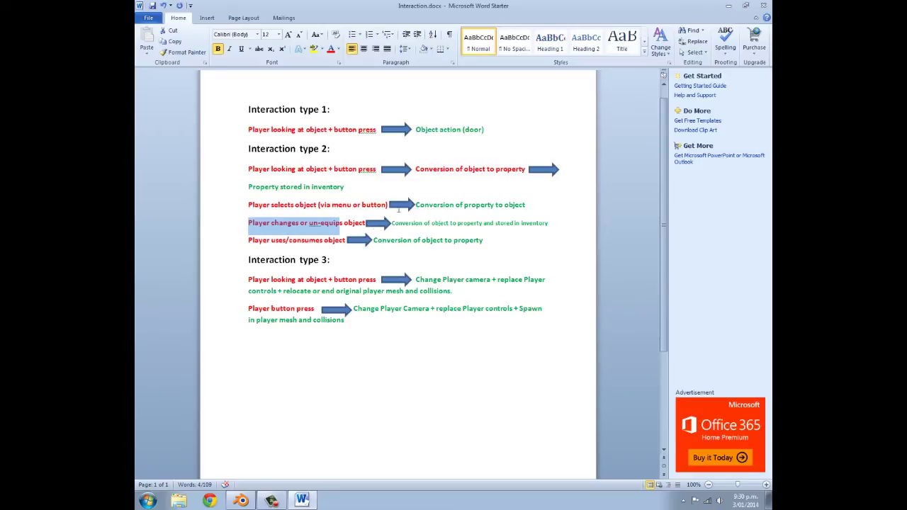
{"action": "left_click_drag", "start_coordinate": [392, 223], "coordinate": [452, 233]}
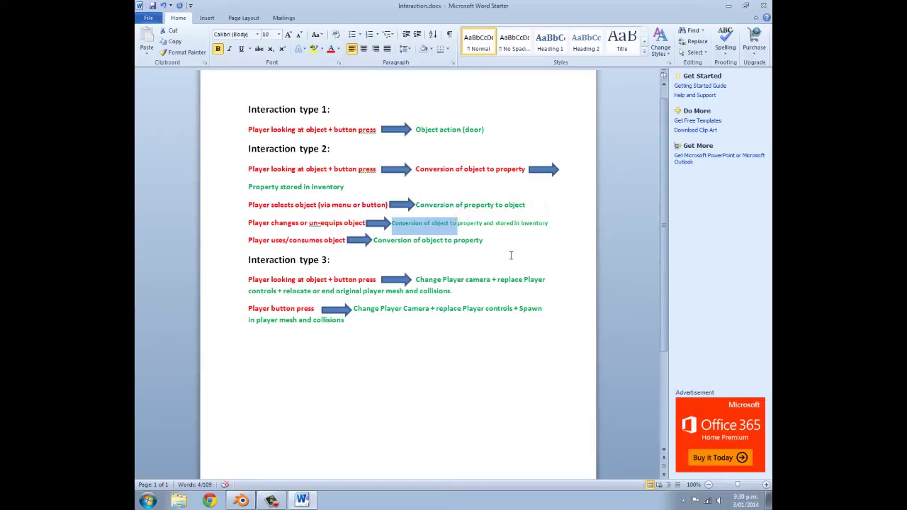
{"action": "left_click", "coordinate": [246, 242]}
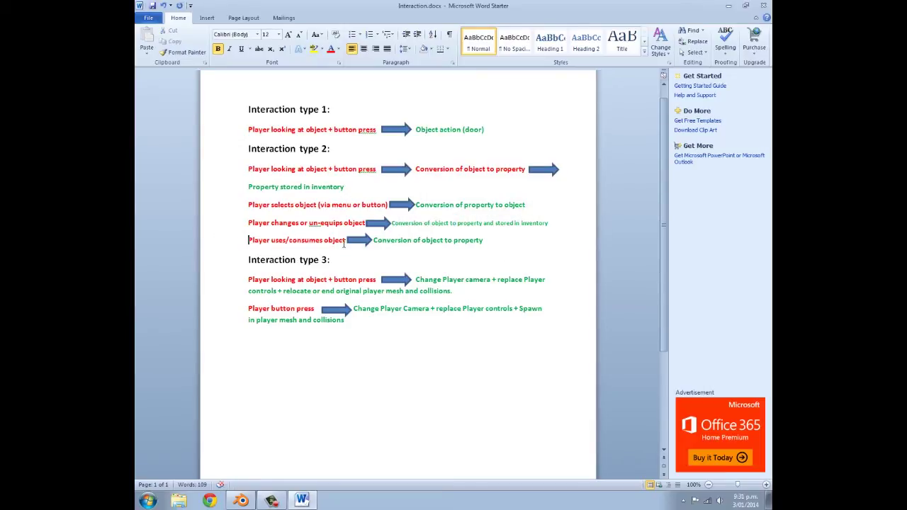
{"action": "left_click_drag", "start_coordinate": [346, 243], "coordinate": [259, 244]}
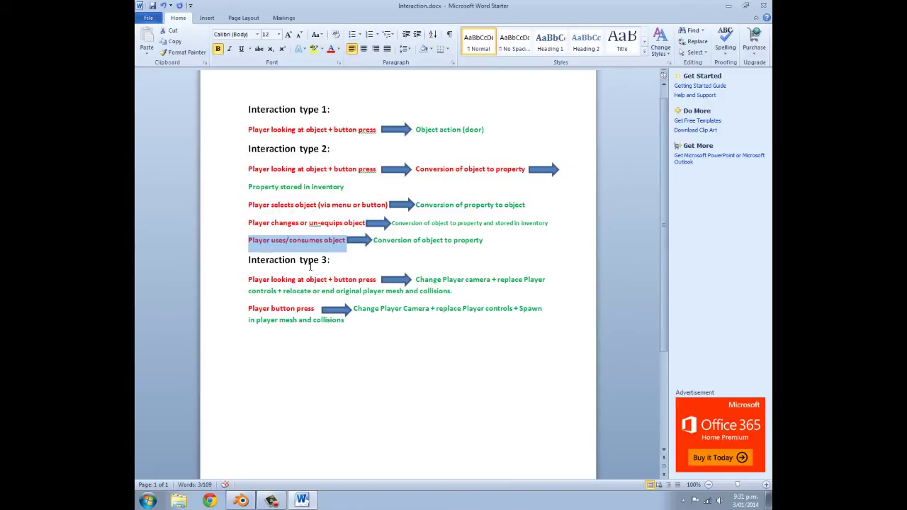
{"action": "left_click_drag", "start_coordinate": [374, 241], "coordinate": [468, 250]}
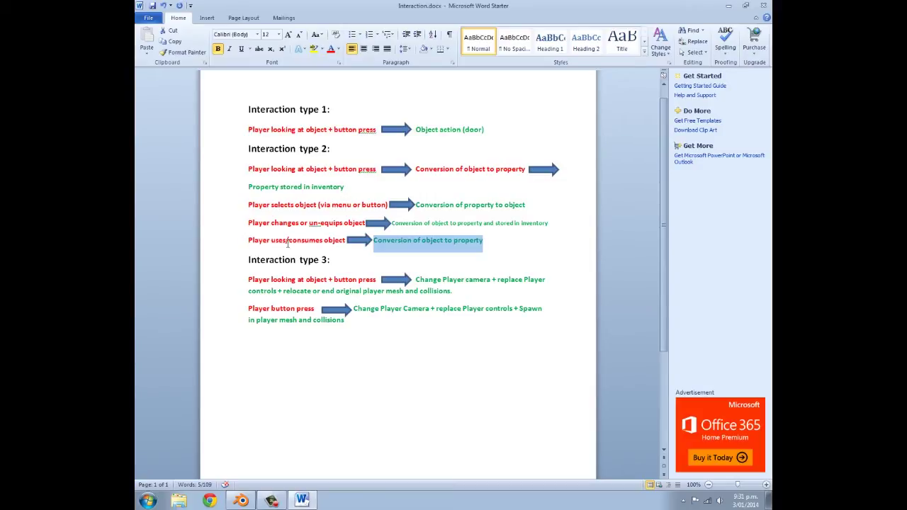
{"action": "left_click", "coordinate": [375, 253]}
{"action": "double_click", "coordinate": [459, 241]}
{"action": "left_click", "coordinate": [483, 242]}
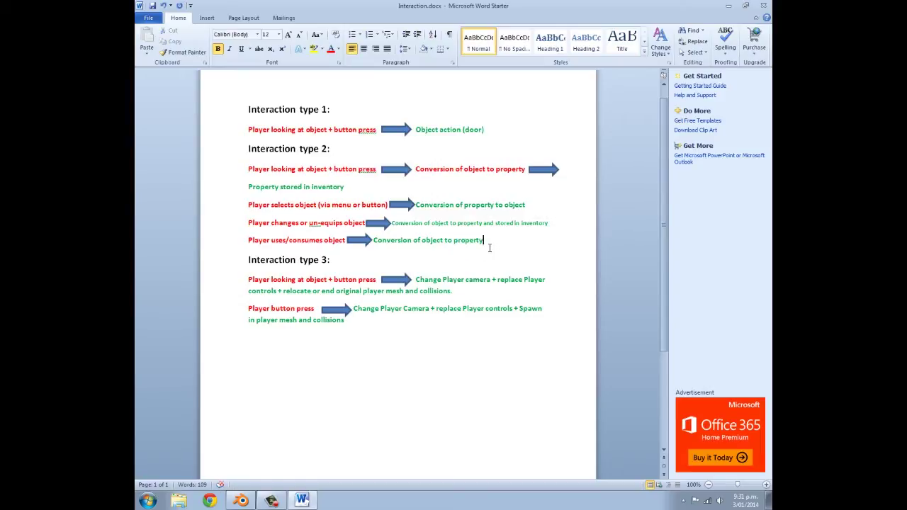
Step: Review the Interaction type 3 section covering the player camera, control and mesh changes
{"action": "left_click_drag", "start_coordinate": [503, 260], "coordinate": [273, 153]}
{"action": "left_click", "coordinate": [340, 260]}
{"action": "left_click_drag", "start_coordinate": [247, 260], "coordinate": [370, 328]}
{"action": "left_click_drag", "start_coordinate": [247, 281], "coordinate": [437, 317]}
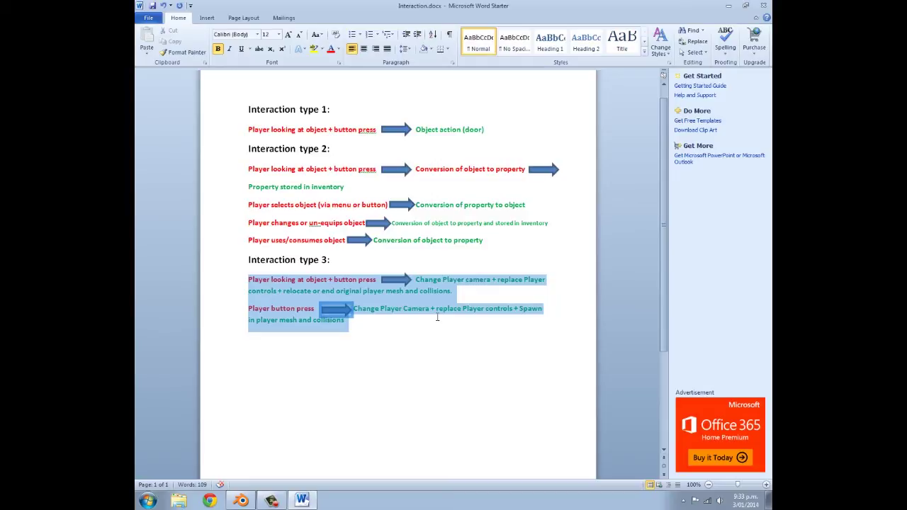
{"action": "left_click_drag", "start_coordinate": [438, 317], "coordinate": [437, 318]}
{"action": "left_click", "coordinate": [442, 340]}
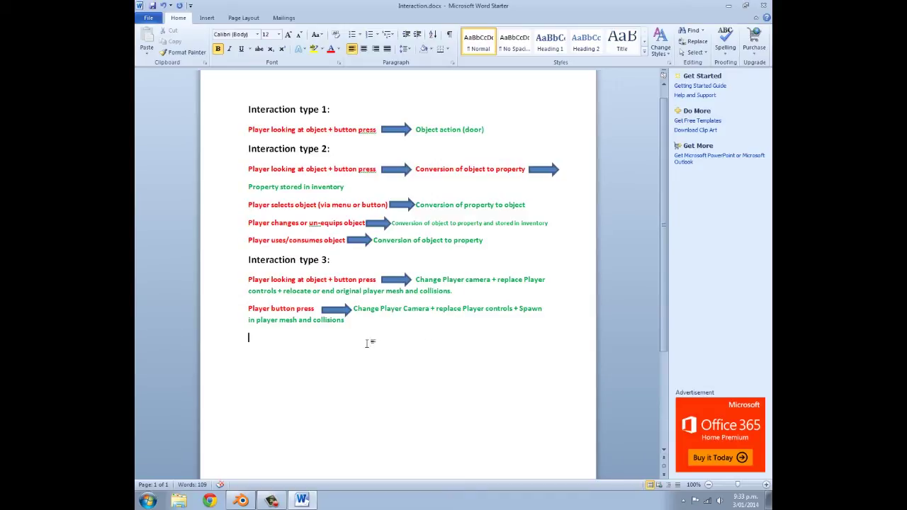
Step: Examine Interaction type 3's player button press line, including the mesh spawn, and look over the whole interaction outline
{"action": "left_click_drag", "start_coordinate": [247, 307], "coordinate": [316, 312]}
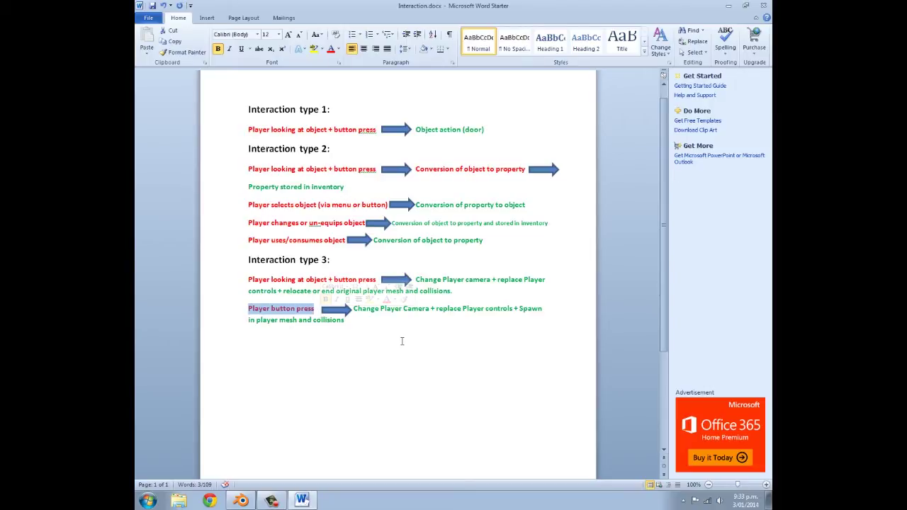
{"action": "left_click", "coordinate": [369, 317]}
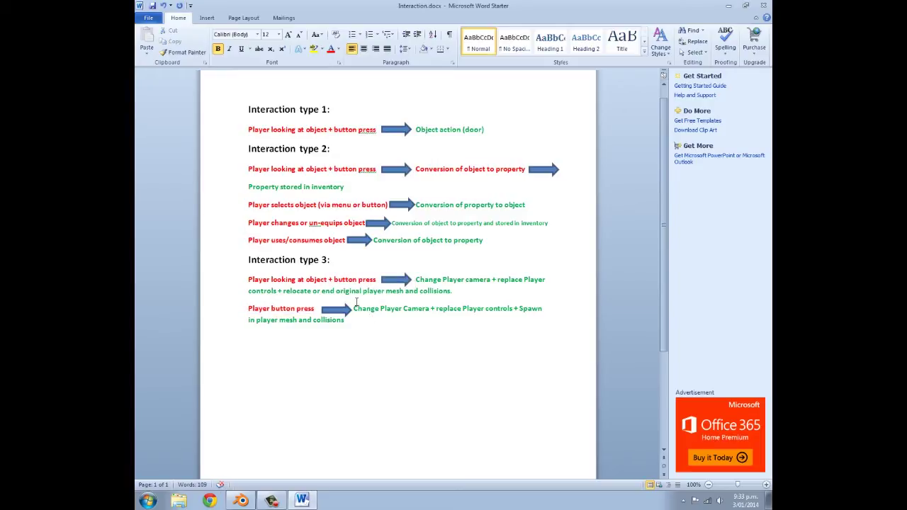
{"action": "left_click_drag", "start_coordinate": [354, 309], "coordinate": [544, 315]}
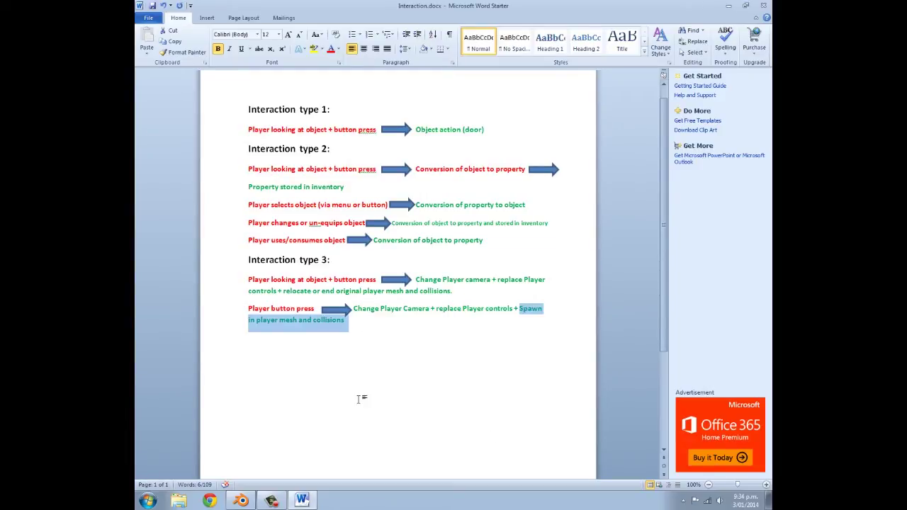
{"action": "left_click_drag", "start_coordinate": [369, 322], "coordinate": [214, 130]}
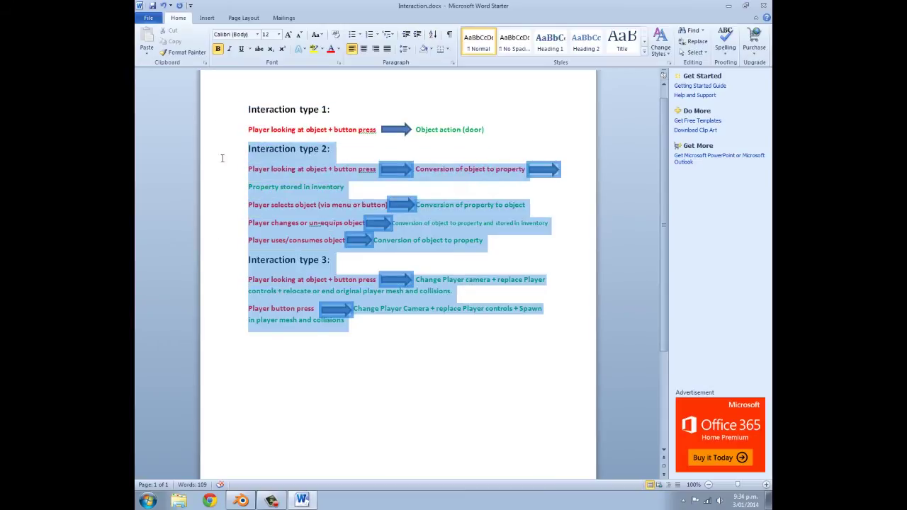
{"action": "left_click", "coordinate": [348, 379]}
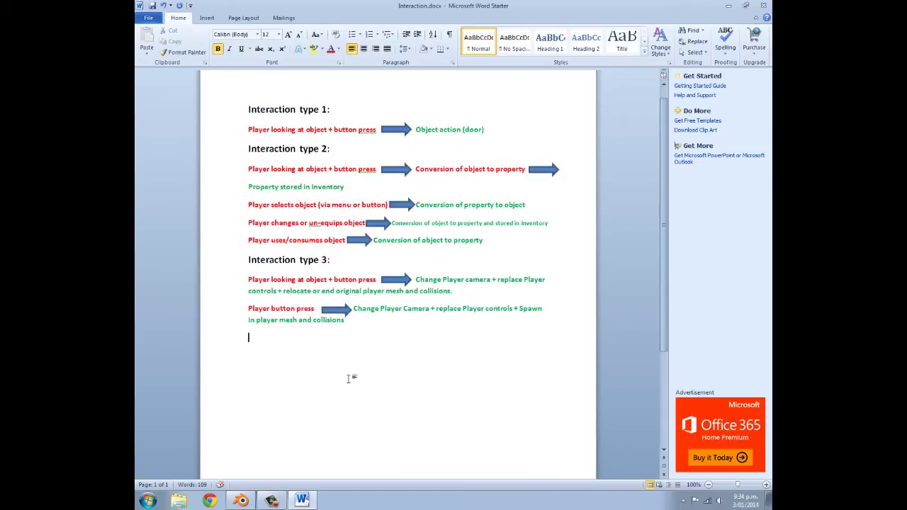
{"action": "left_click_drag", "start_coordinate": [437, 291], "coordinate": [222, 114]}
Step: Switch to Blender and start the interaction demo game from the camera view
{"action": "key", "text": "alt+Tab"}
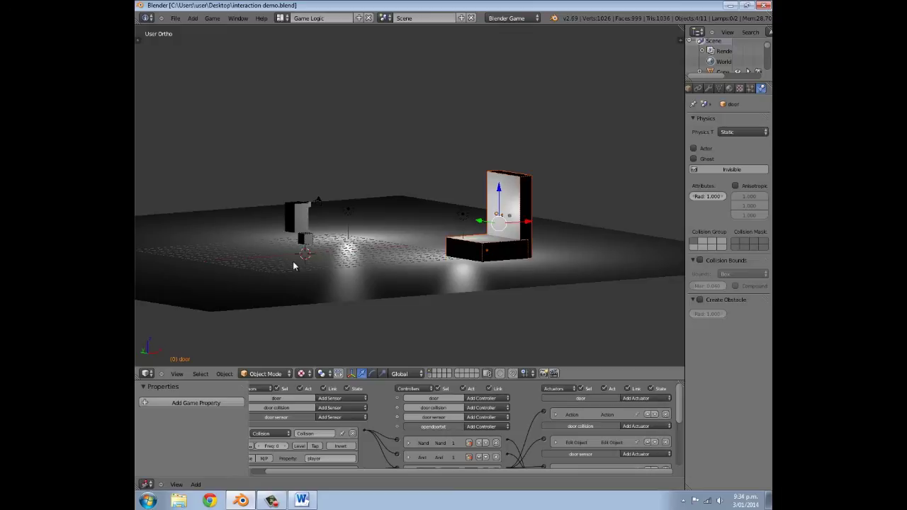
{"action": "key", "text": "KP_0"}
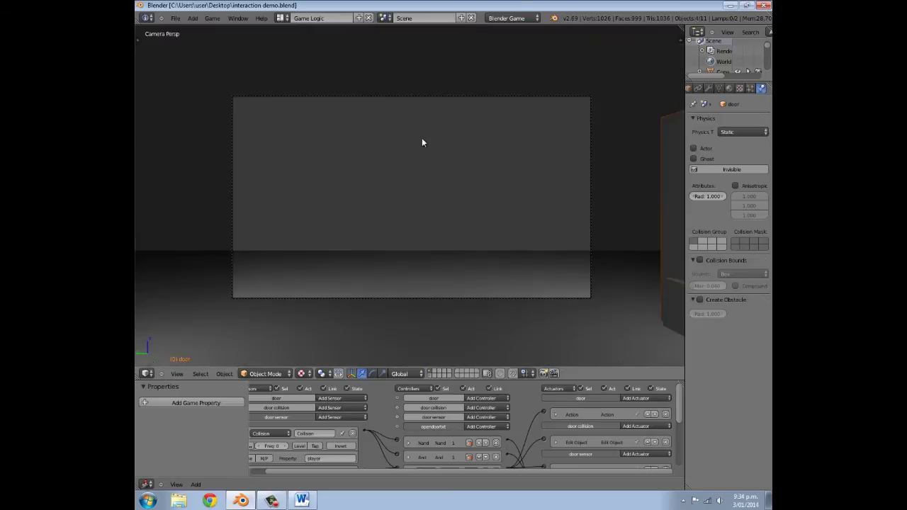
{"action": "key", "text": "p"}
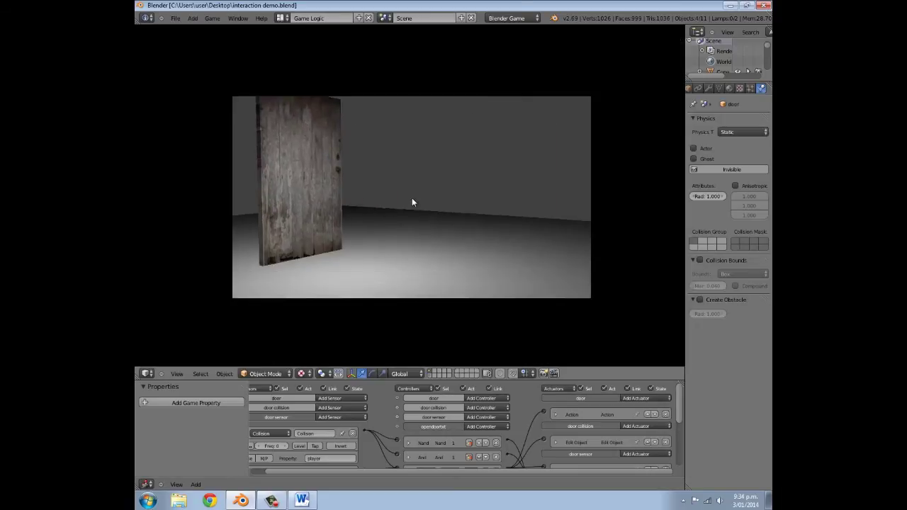
Step: Walk the player up to the wooden door to trigger the "Press E to open" prompt
{"action": "key", "text": "d"}
{"action": "key", "text": "w"}
{"action": "key", "text": "w"}
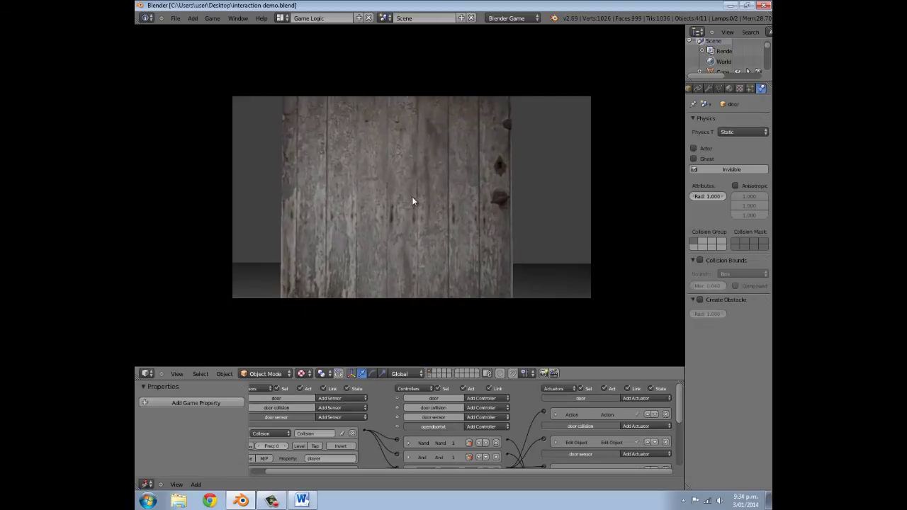
{"action": "key", "text": "w"}
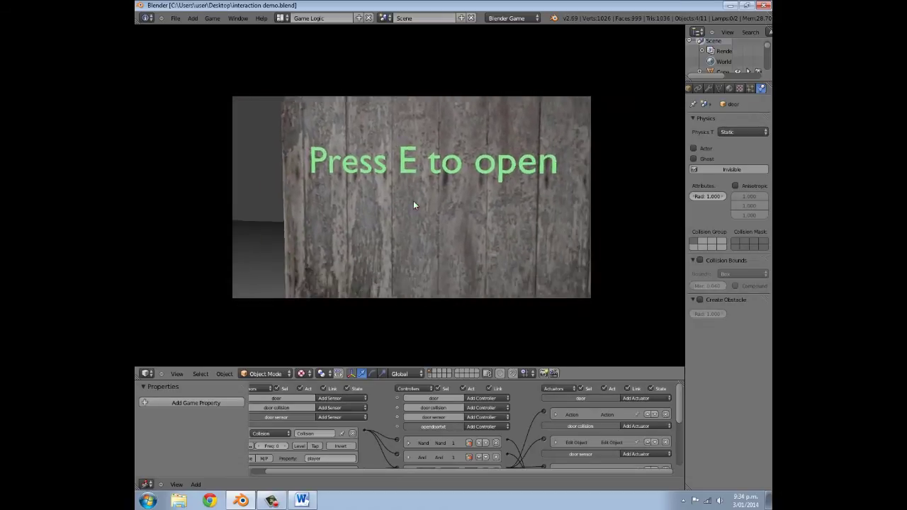
{"action": "key", "text": "a"}
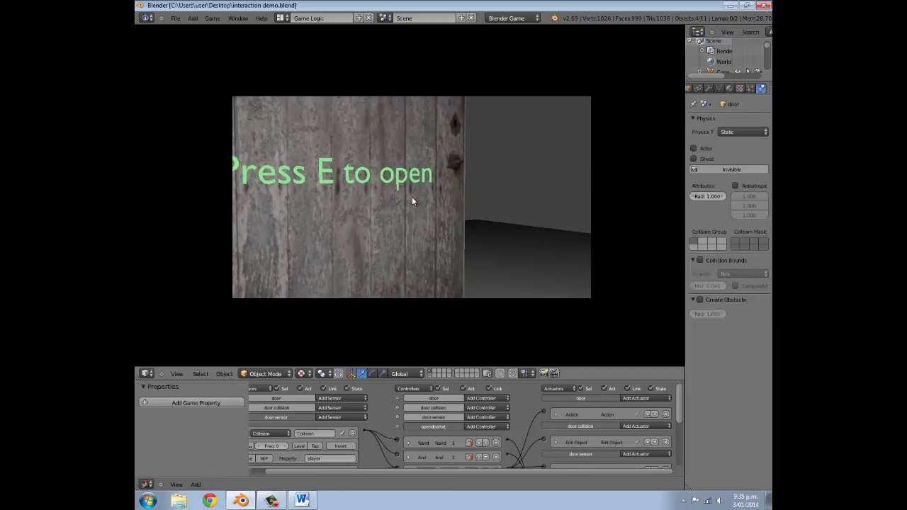
{"action": "key", "text": "e"}
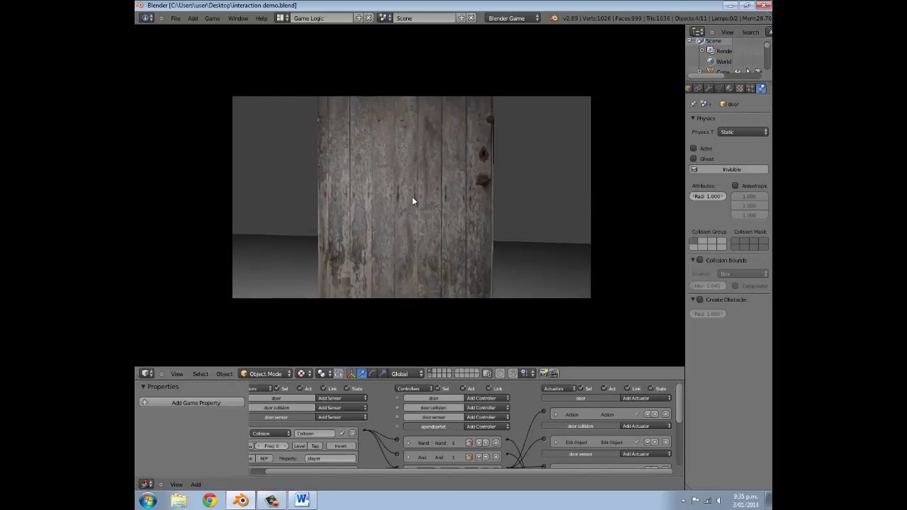
Step: Return the player to the door, open it with the interaction control, and stop the game
{"action": "key", "text": "w"}
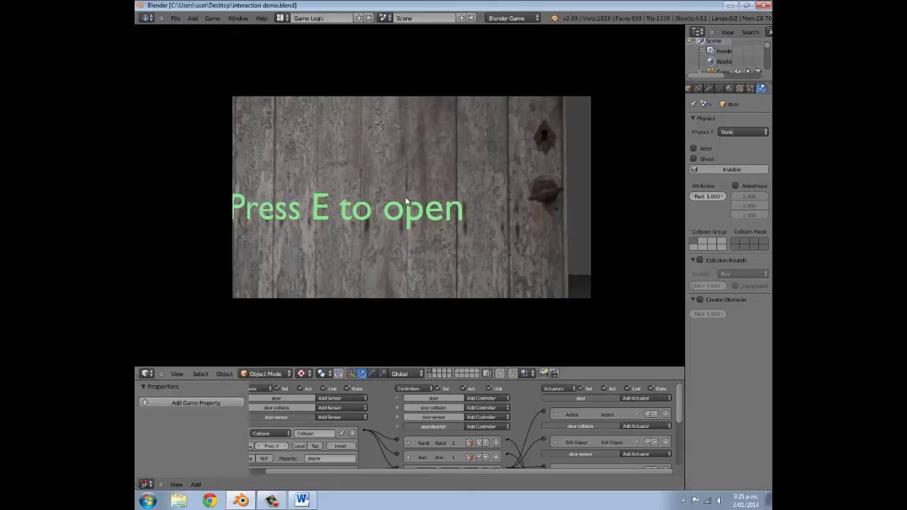
{"action": "key", "text": "w"}
{"action": "key", "text": "s"}
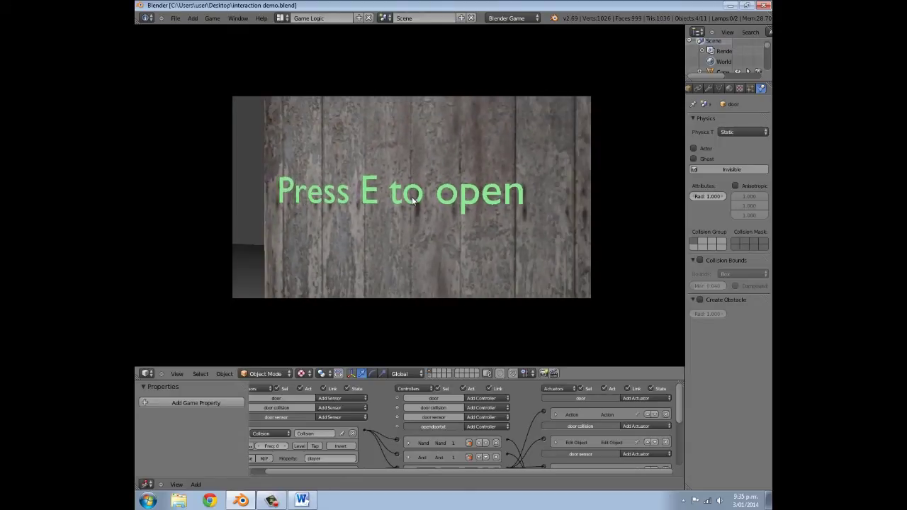
{"action": "key", "text": "w"}
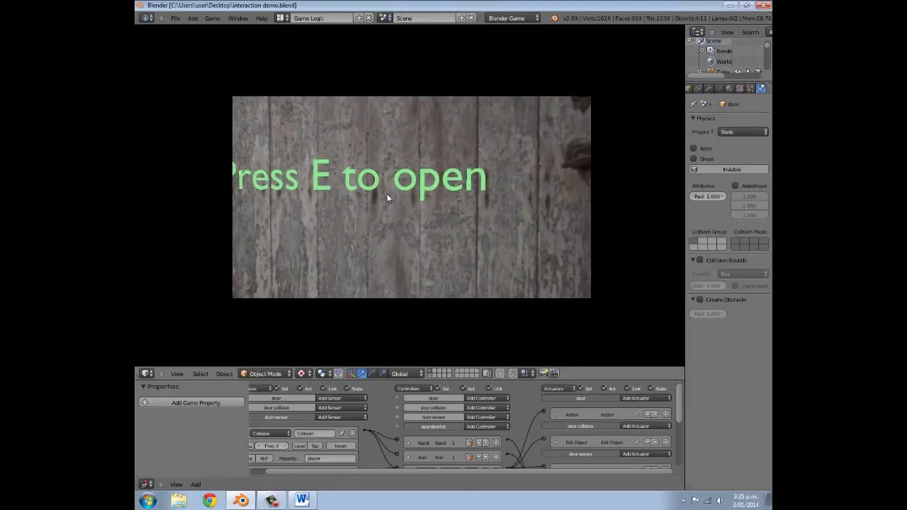
{"action": "key", "text": "e"}
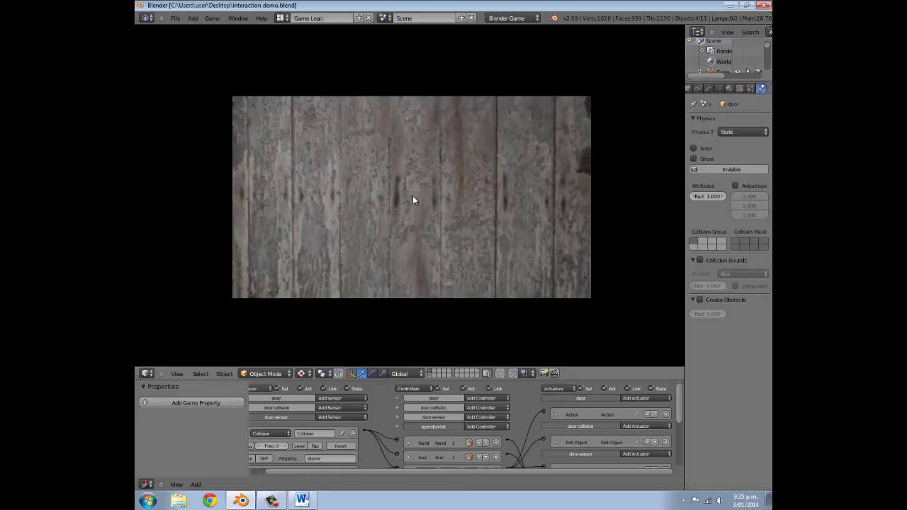
{"action": "key", "text": "s"}
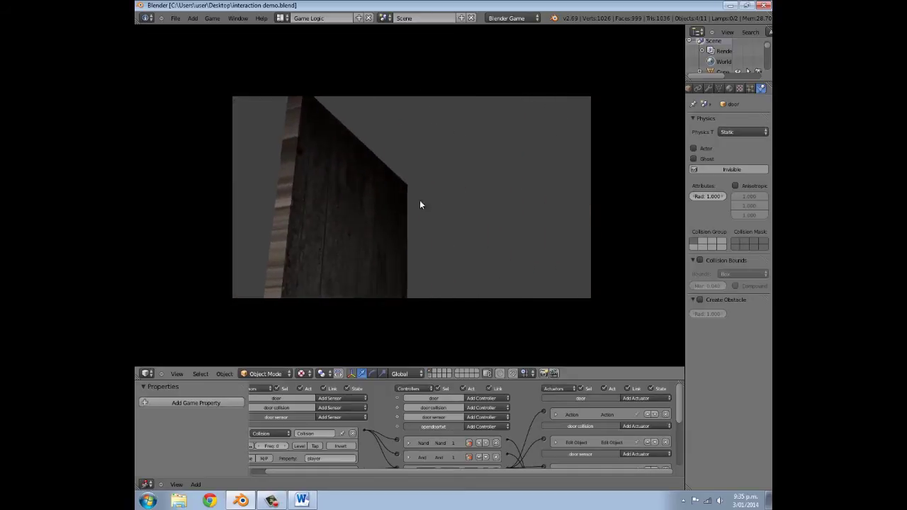
{"action": "key", "text": "Escape"}
Step: Look over the demo scene's floor, lamps, player and door setup from several angles
{"action": "middle_click_drag", "start_coordinate": [413, 200], "coordinate": [444, 140]}
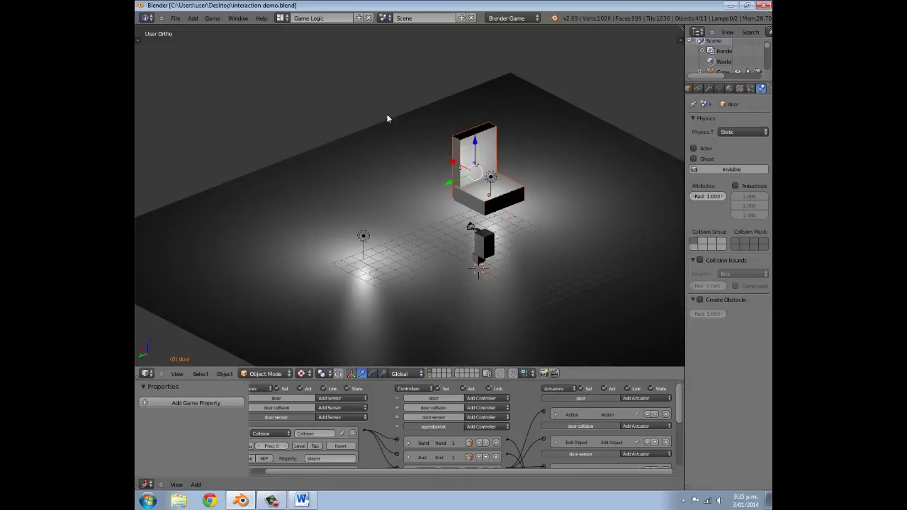
{"action": "scroll", "coordinate": [343, 214], "scroll_direction": "down", "scroll_amount": 3}
{"action": "mouse_move", "coordinate": [344, 215]}
{"action": "middle_mouse_down"}
{"action": "mouse_move", "coordinate": [355, 224]}
{"action": "mouse_move", "coordinate": [347, 216]}
{"action": "middle_mouse_up"}
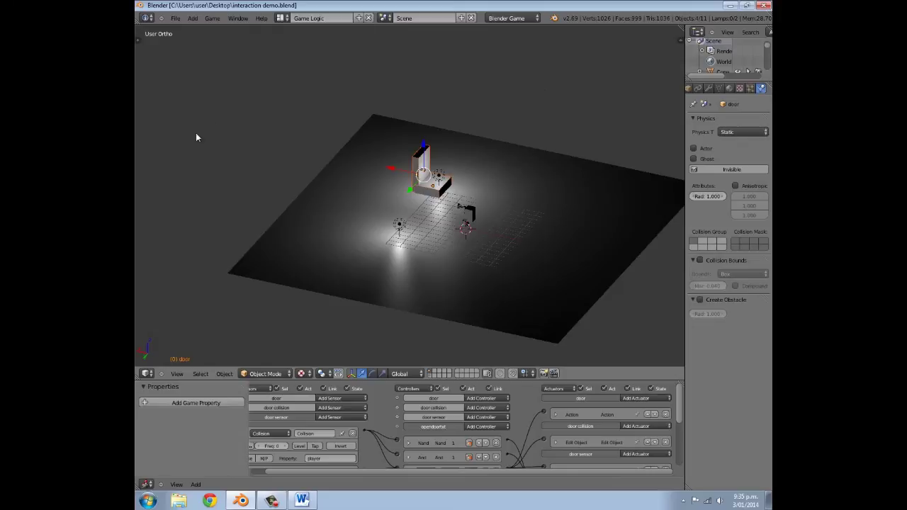
{"action": "middle_click_drag", "start_coordinate": [345, 145], "coordinate": [490, 151]}
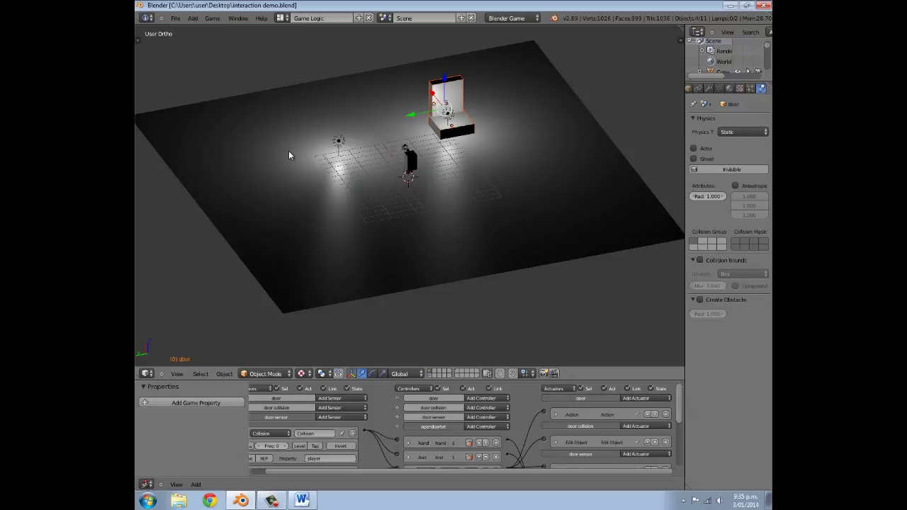
{"action": "scroll", "coordinate": [438, 95], "scroll_direction": "up", "scroll_amount": 3}
{"action": "middle_click_drag", "start_coordinate": [438, 104], "coordinate": [372, 190], "text": "shift"}
{"action": "scroll", "coordinate": [434, 189], "scroll_direction": "down", "scroll_amount": 3}
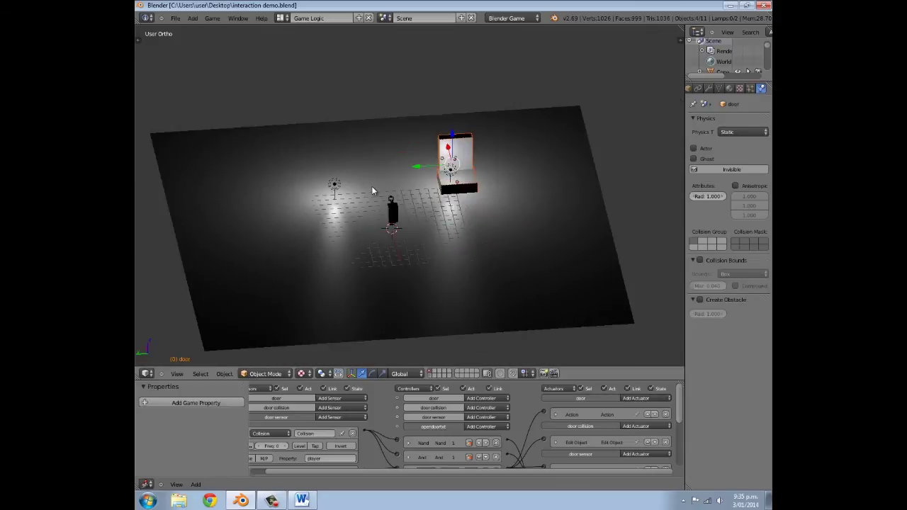
{"action": "scroll", "coordinate": [451, 164], "scroll_direction": "up", "scroll_amount": 3}
{"action": "middle_click_drag", "start_coordinate": [452, 200], "coordinate": [424, 249]}
Step: Inspect the objects making up the door setup by selecting them in turn, including the door sensor and the door
{"action": "right_click", "coordinate": [471, 191]}
{"action": "right_click", "coordinate": [459, 180]}
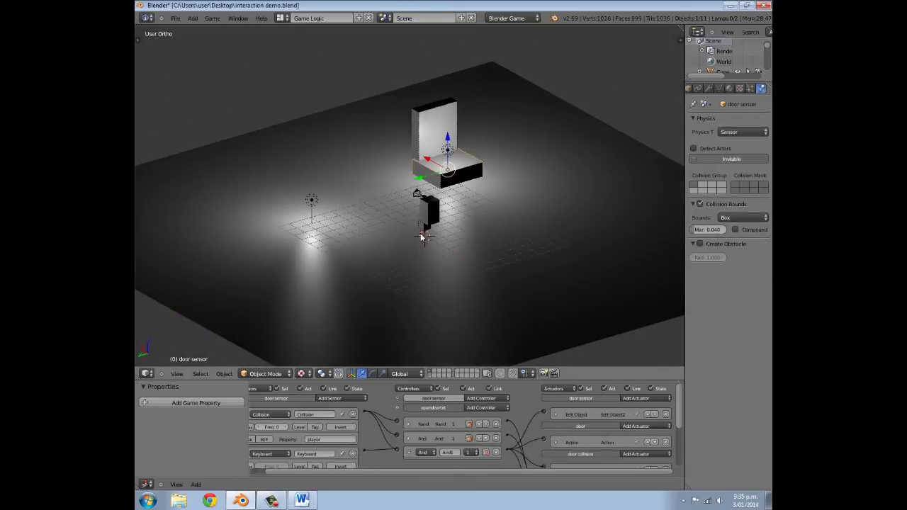
{"action": "right_click", "coordinate": [424, 229]}
{"action": "right_click", "coordinate": [433, 170]}
{"action": "middle_click_drag", "start_coordinate": [434, 170], "coordinate": [445, 124]}
{"action": "right_click", "coordinate": [439, 93]}
{"action": "right_click", "coordinate": [417, 94]}
{"action": "right_click", "coordinate": [434, 90]}
Step: Show the scene in wireframe and check the first Visibility actuator of the opendoortxt object
{"action": "key", "text": "z"}
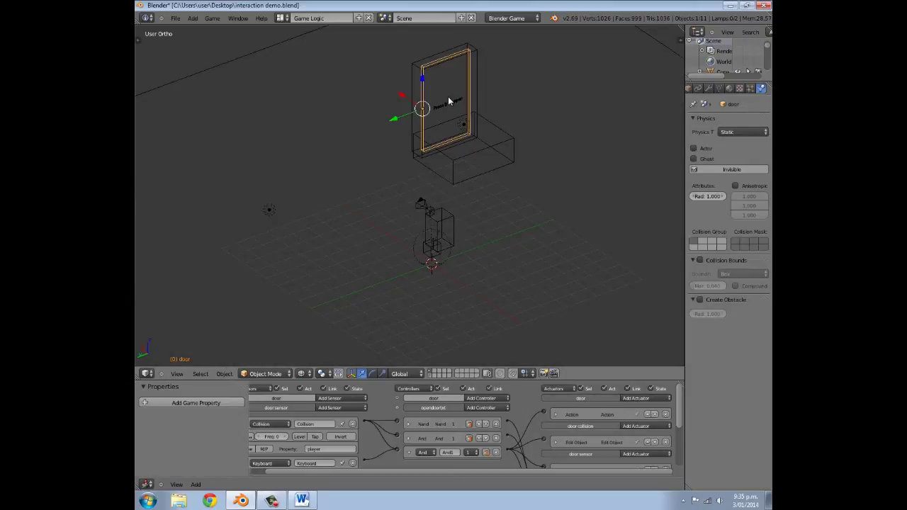
{"action": "right_click", "coordinate": [448, 99]}
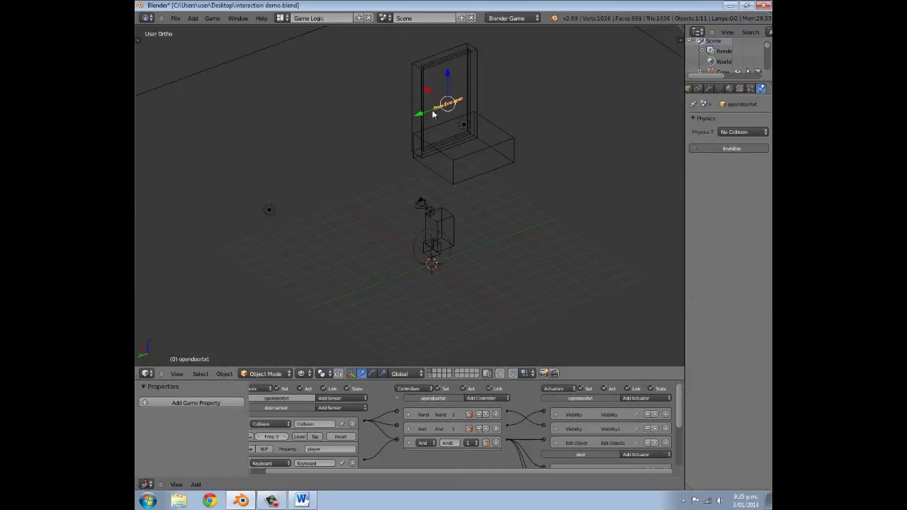
{"action": "left_click", "coordinate": [557, 416]}
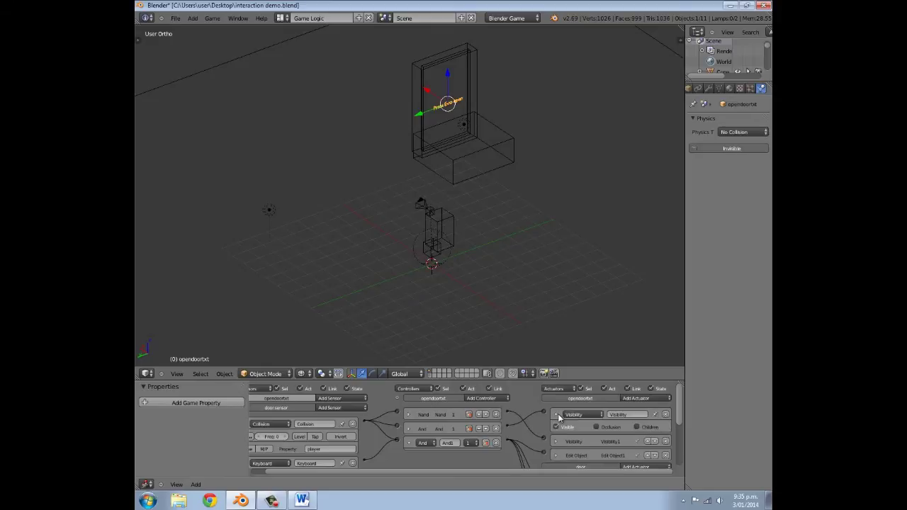
{"action": "left_click", "coordinate": [557, 415]}
Step: Enable Detect Actors for the door sensor and return the viewport to textured shading
{"action": "right_click", "coordinate": [455, 165]}
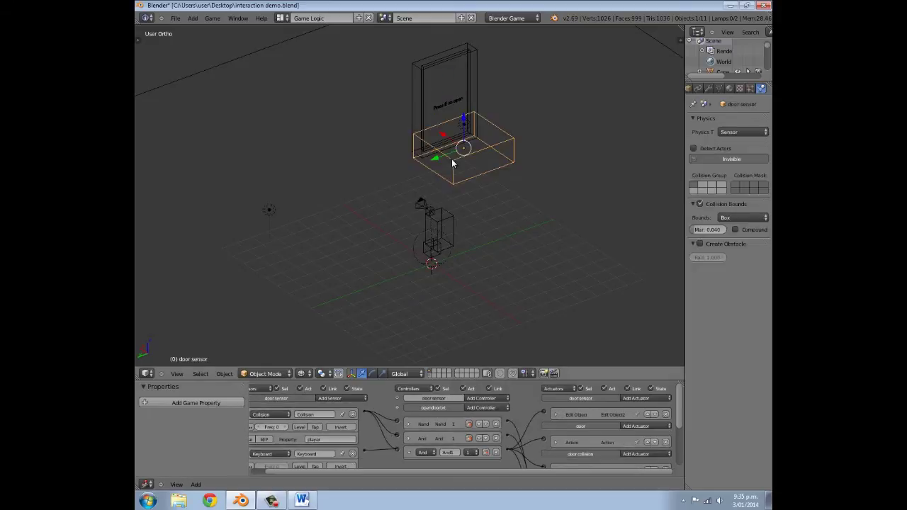
{"action": "middle_click_drag", "start_coordinate": [455, 164], "coordinate": [486, 161]}
{"action": "left_click_drag", "start_coordinate": [341, 164], "coordinate": [350, 165]}
{"action": "middle_click_drag", "start_coordinate": [523, 213], "coordinate": [545, 198]}
{"action": "left_click", "coordinate": [693, 149]}
{"action": "mouse_move", "coordinate": [450, 177]}
{"action": "middle_mouse_down"}
{"action": "mouse_move", "coordinate": [458, 167]}
{"action": "mouse_move", "coordinate": [446, 175]}
{"action": "mouse_move", "coordinate": [582, 172]}
{"action": "middle_mouse_up"}
{"action": "key", "text": "z"}
{"action": "key", "text": "alt+z"}
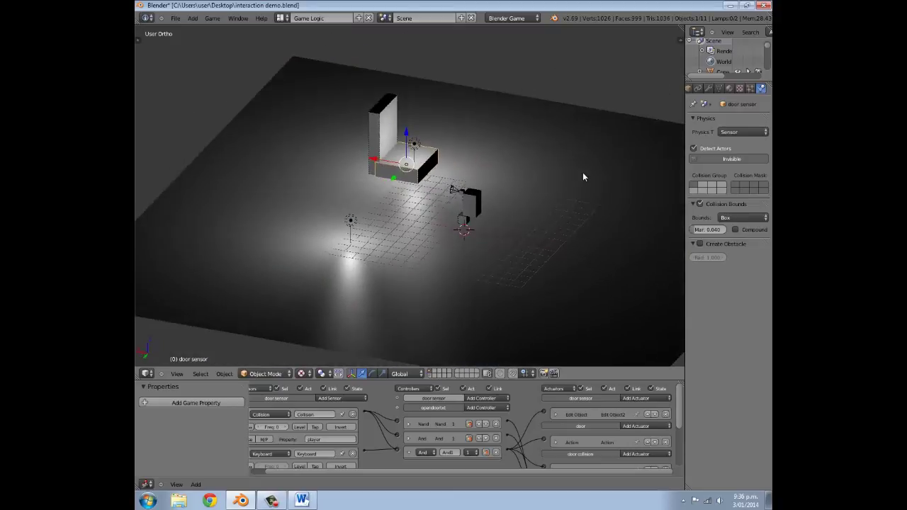
Step: Inspect the door collision box, the floor plane and the opendoortxt object, showing the text in wireframe
{"action": "right_click", "coordinate": [374, 135]}
{"action": "middle_click_drag", "start_coordinate": [389, 141], "coordinate": [499, 148]}
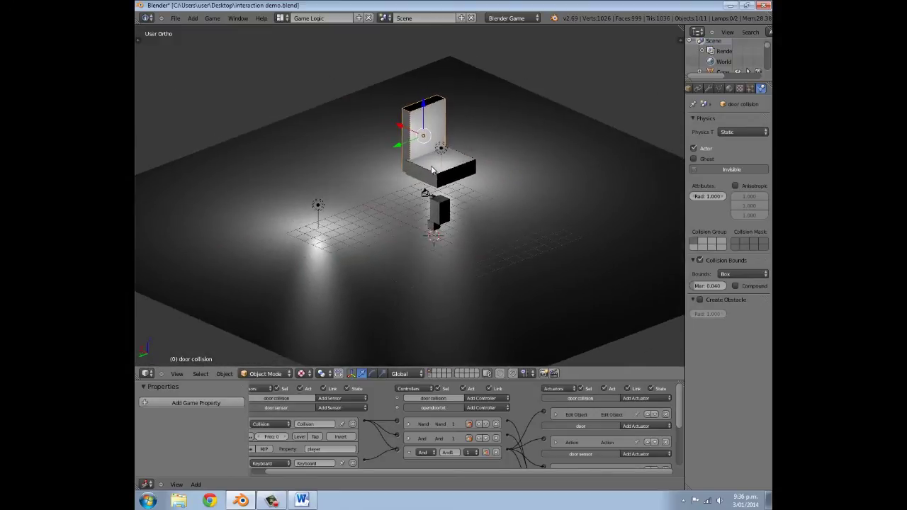
{"action": "right_click", "coordinate": [432, 166]}
{"action": "right_click", "coordinate": [391, 145]}
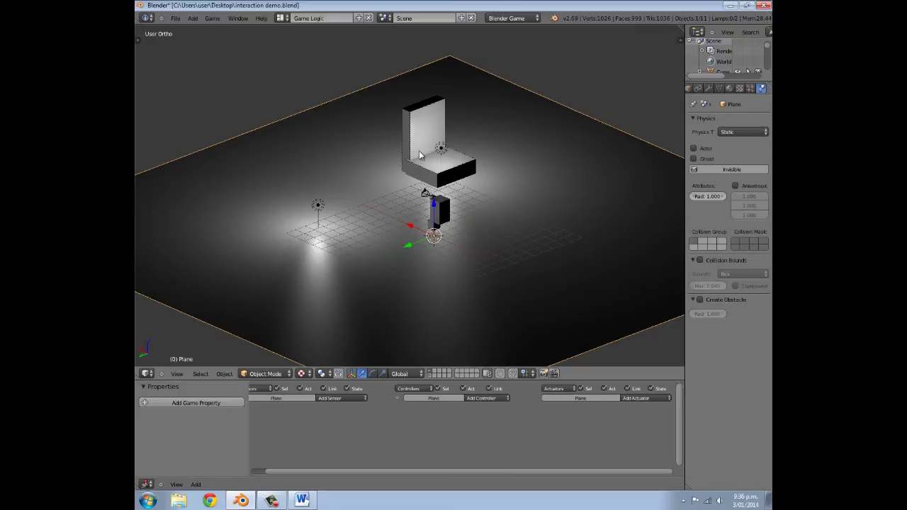
{"action": "right_click", "coordinate": [419, 152]}
{"action": "middle_click_drag", "start_coordinate": [420, 152], "coordinate": [438, 168]}
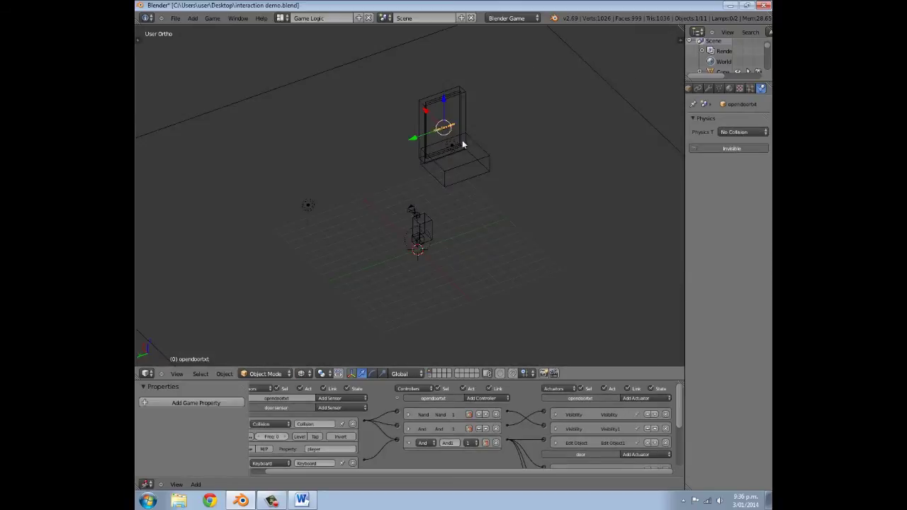
Step: Hide the door sensor and door collision box in solid shading, and select the opendoortxt object on the exposed door
{"action": "right_click", "coordinate": [481, 163]}
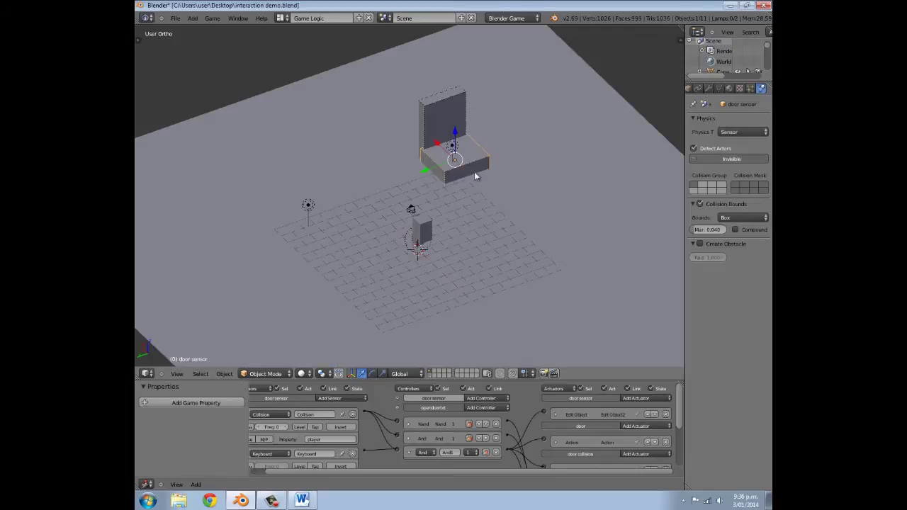
{"action": "mouse_move", "coordinate": [474, 172]}
{"action": "middle_mouse_down"}
{"action": "mouse_move", "coordinate": [455, 170]}
{"action": "mouse_move", "coordinate": [493, 147]}
{"action": "middle_mouse_up"}
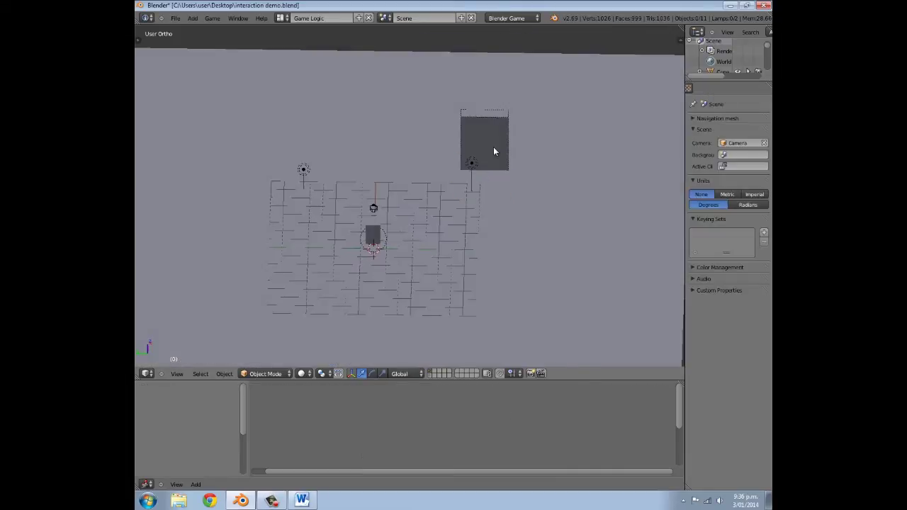
{"action": "right_click", "coordinate": [498, 137]}
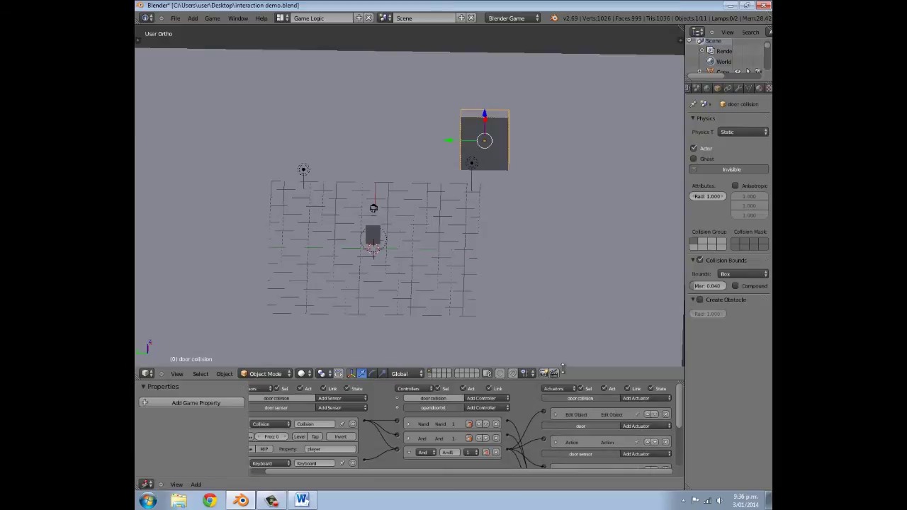
{"action": "key", "text": "a"}
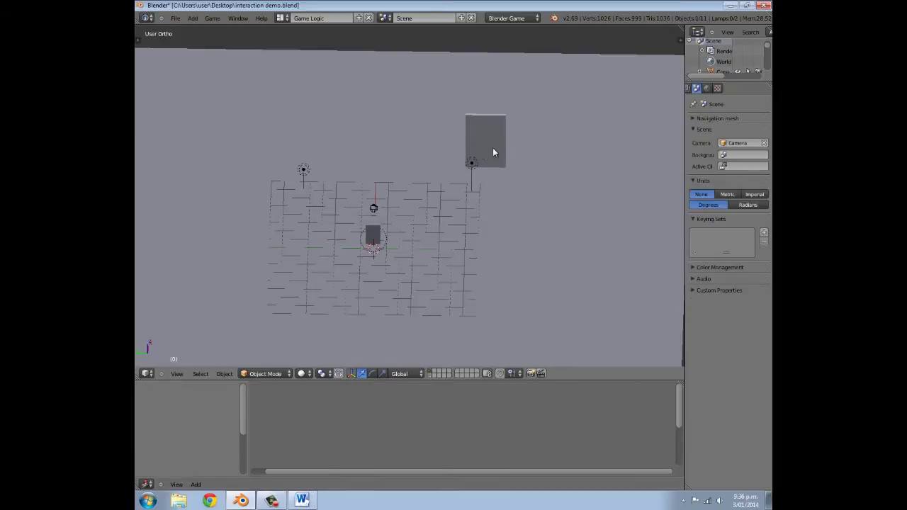
{"action": "right_click", "coordinate": [494, 151]}
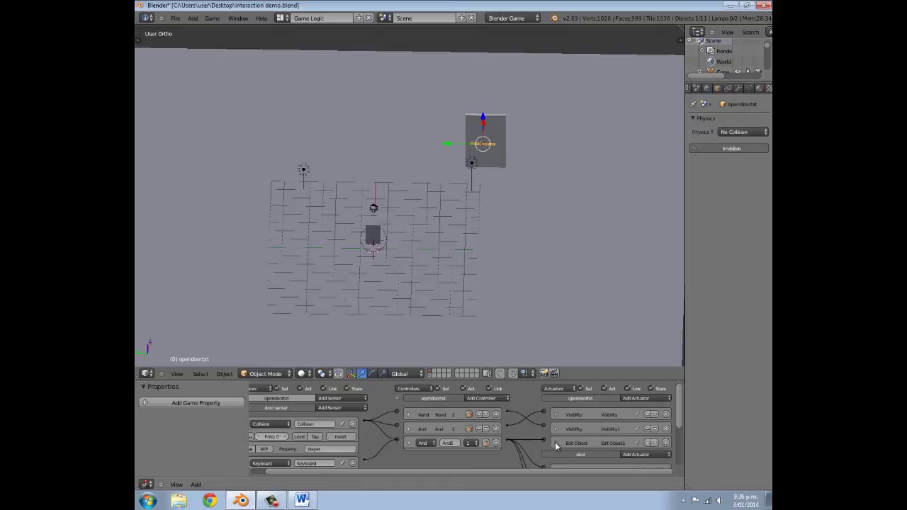
{"action": "middle_click_drag", "start_coordinate": [486, 150], "coordinate": [459, 111]}
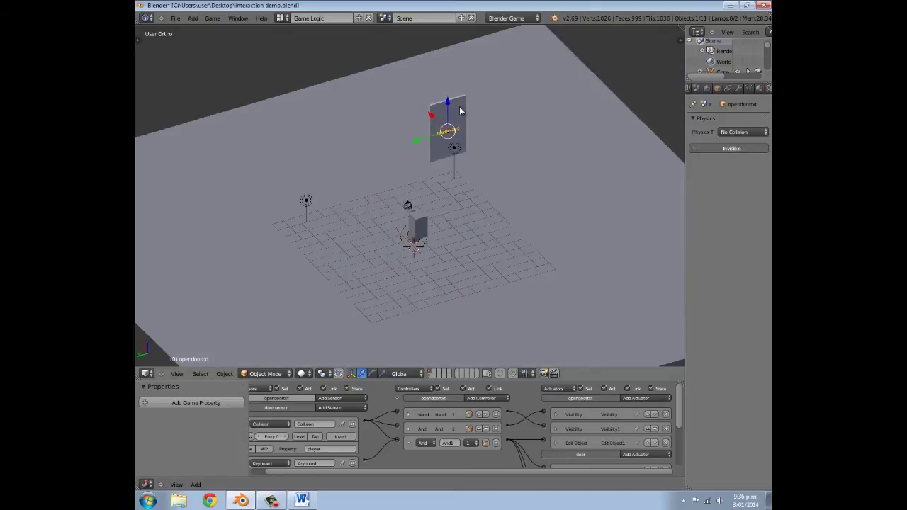
Step: Rotate the door about 83° around the global Z axis as a swing demonstration, and undo the rotation
{"action": "right_click", "coordinate": [459, 111]}
{"action": "key", "text": "r"}
{"action": "key", "text": "z"}
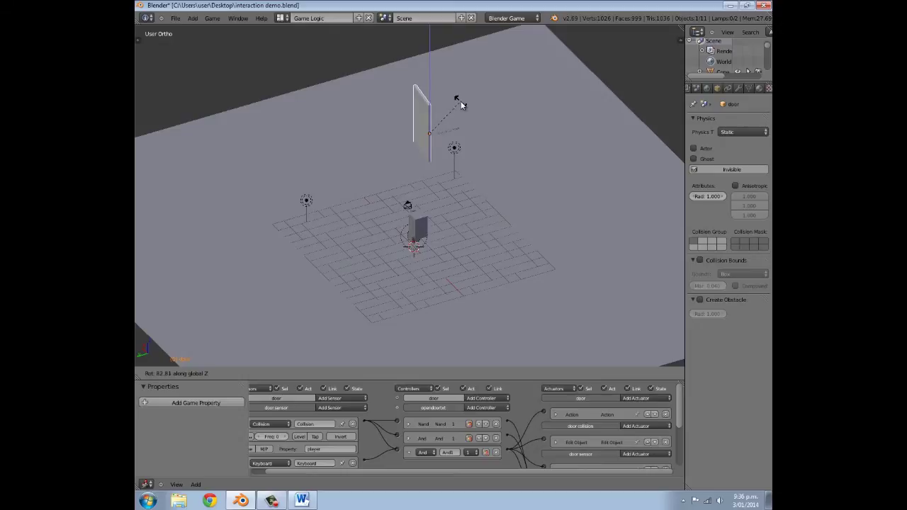
{"action": "left_click", "coordinate": [461, 105]}
{"action": "key", "text": "ctrl+z"}
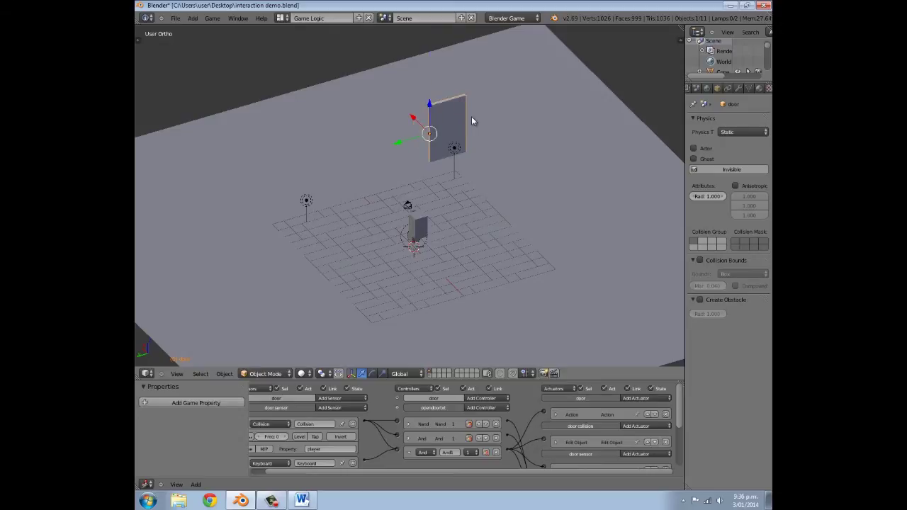
Step: Bring the hidden door collision box and door sensor back into the scene
{"action": "right_click", "coordinate": [472, 117]}
{"action": "right_click", "coordinate": [472, 117]}
{"action": "right_click", "coordinate": [472, 117]}
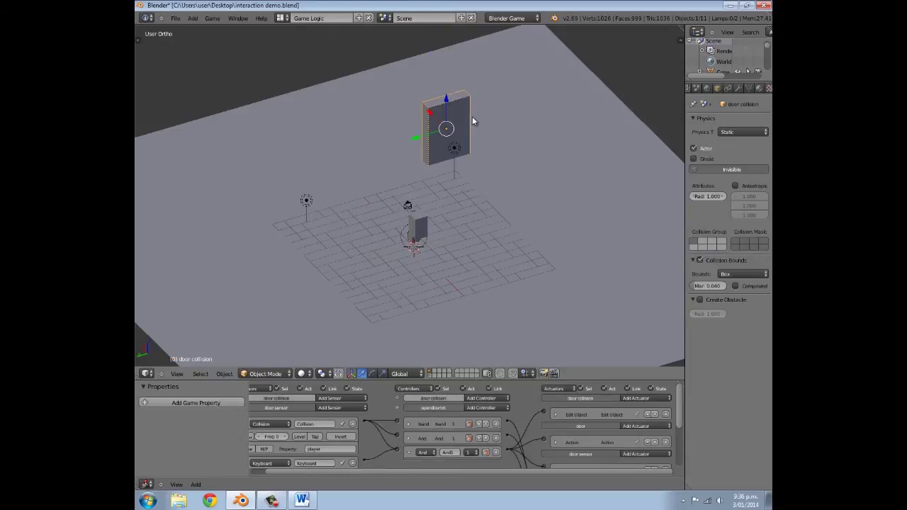
{"action": "right_click", "coordinate": [472, 120]}
{"action": "right_click", "coordinate": [473, 120]}
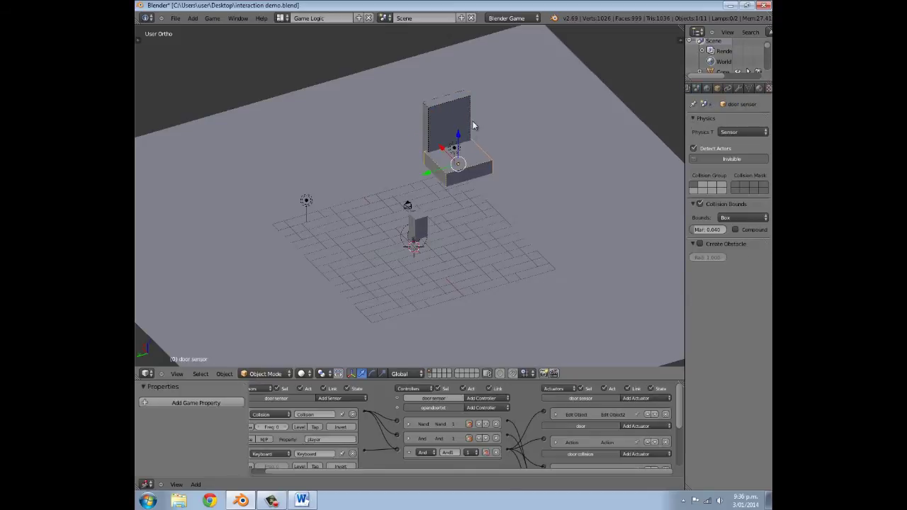
Step: Select the door sensor, review the restored scene, and save over the interaction demo file
{"action": "right_click", "coordinate": [462, 161]}
{"action": "right_click", "coordinate": [478, 164]}
{"action": "middle_click_drag", "start_coordinate": [452, 211], "coordinate": [387, 218]}
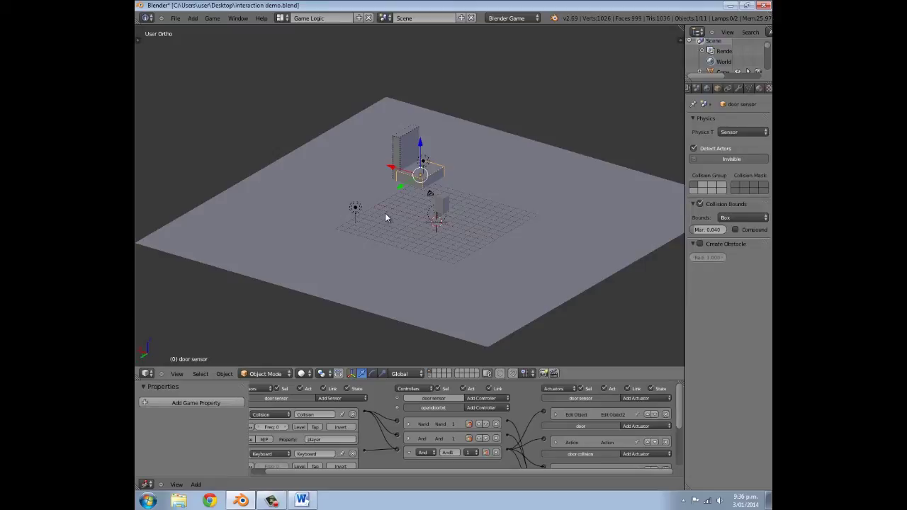
{"action": "middle_click_drag", "start_coordinate": [385, 213], "coordinate": [441, 195]}
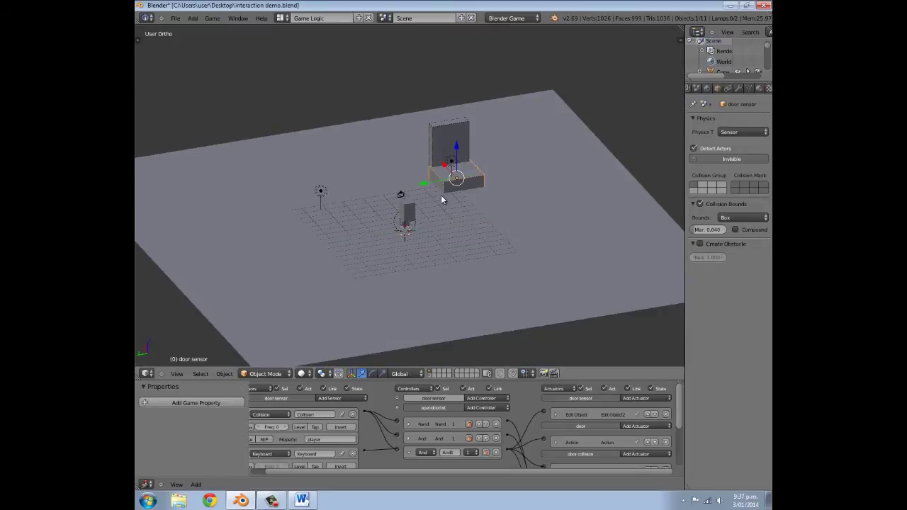
{"action": "key", "text": "ctrl+s"}
{"action": "left_click", "coordinate": [264, 119]}
Step: Start a new default file and switch the engine to Blender Game
{"action": "left_click", "coordinate": [175, 17]}
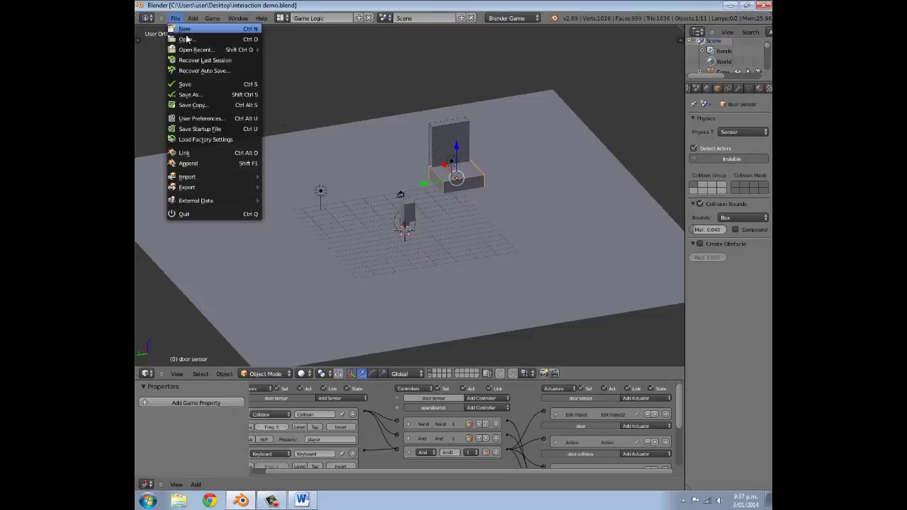
{"action": "left_click", "coordinate": [186, 29]}
{"action": "left_click", "coordinate": [185, 33]}
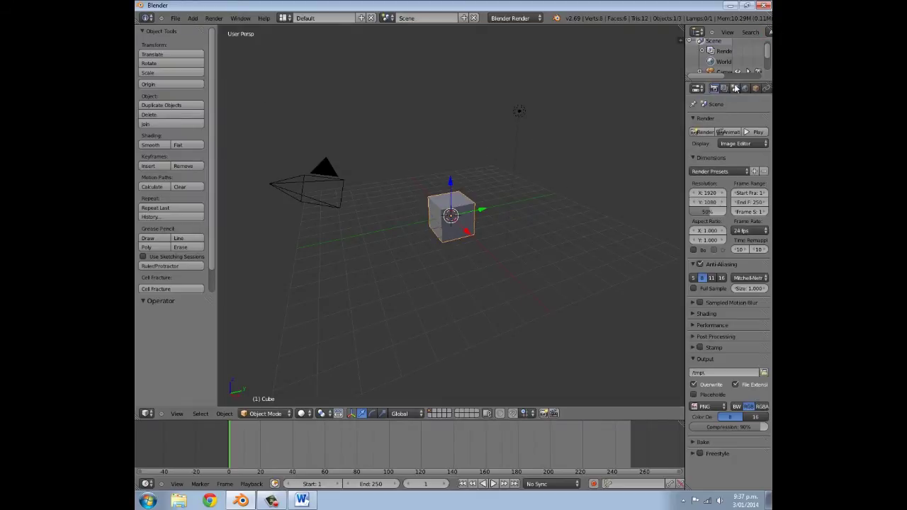
{"action": "left_click", "coordinate": [513, 18]}
{"action": "left_click", "coordinate": [514, 40]}
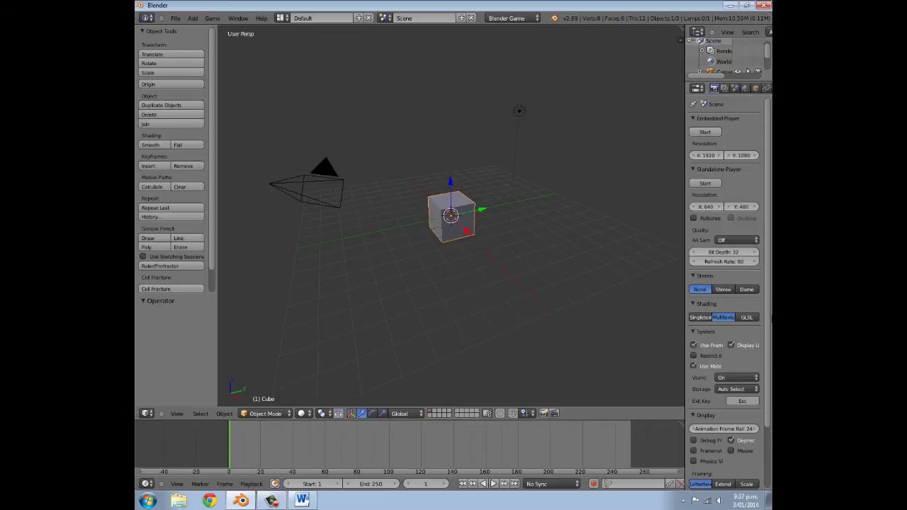
Step: Set the game shading to GLSL and the animation frame rate to 60
{"action": "left_click", "coordinate": [747, 317]}
{"action": "left_click", "coordinate": [729, 473]}
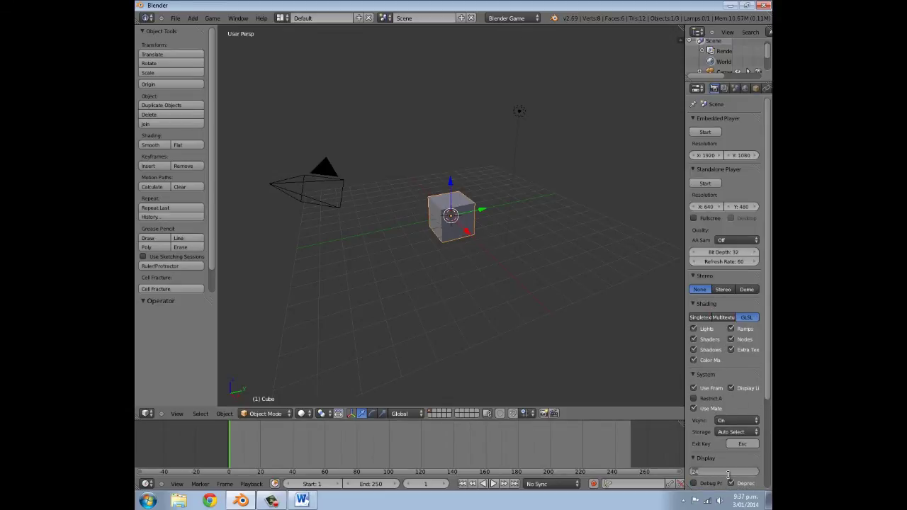
{"action": "type", "text": "60"}
{"action": "key", "text": "Return"}
{"action": "scroll", "coordinate": [715, 419], "scroll_direction": "down", "scroll_amount": 5}
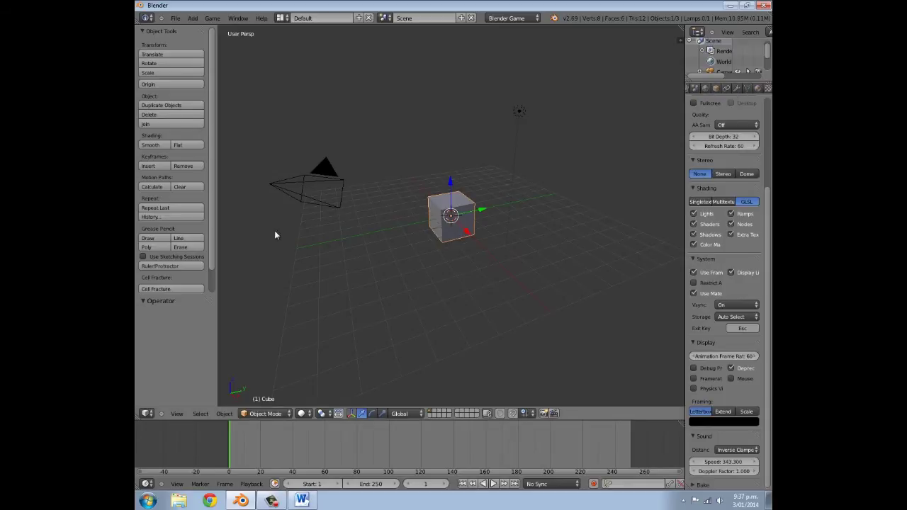
Step: Delete the default cube
{"action": "middle_click_drag", "start_coordinate": [275, 233], "coordinate": [412, 222]}
{"action": "key", "text": "x"}
{"action": "left_click", "coordinate": [468, 194]}
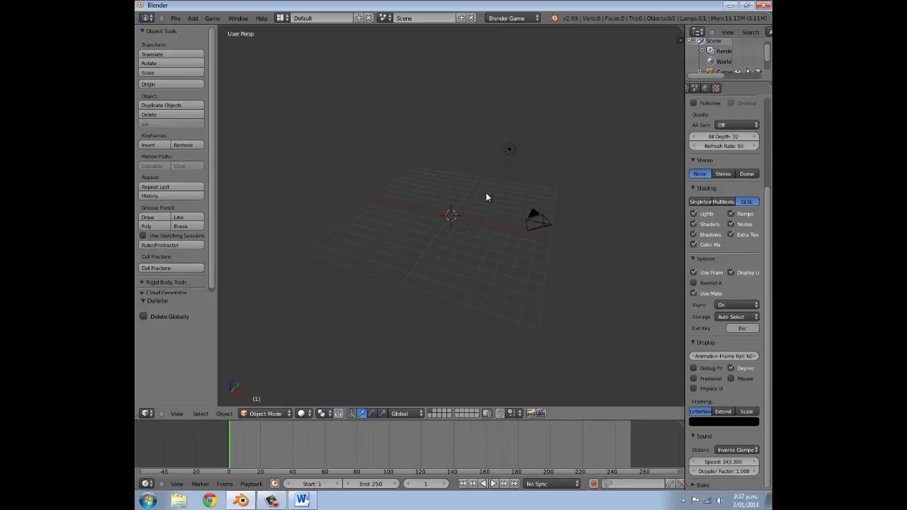
Step: Turn on the Screencast Keys display in the 3D view
{"action": "key", "text": "shift+a"}
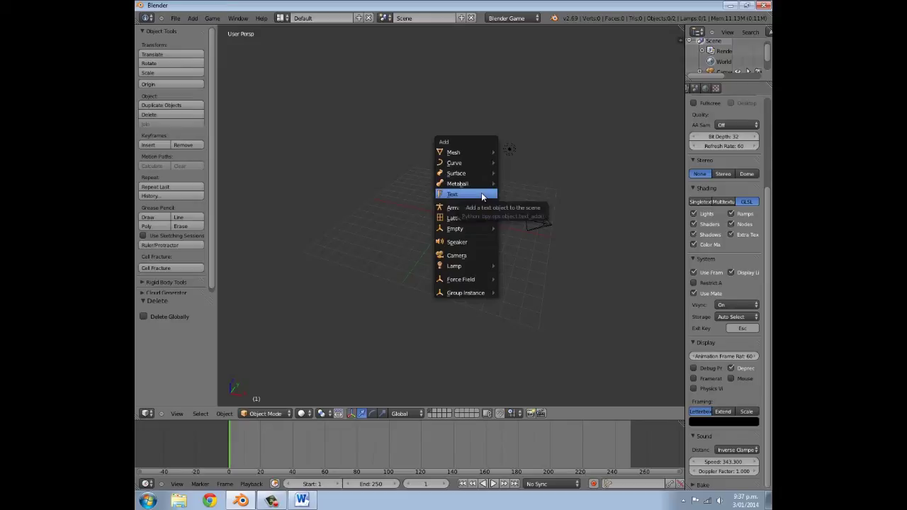
{"action": "key", "text": "n"}
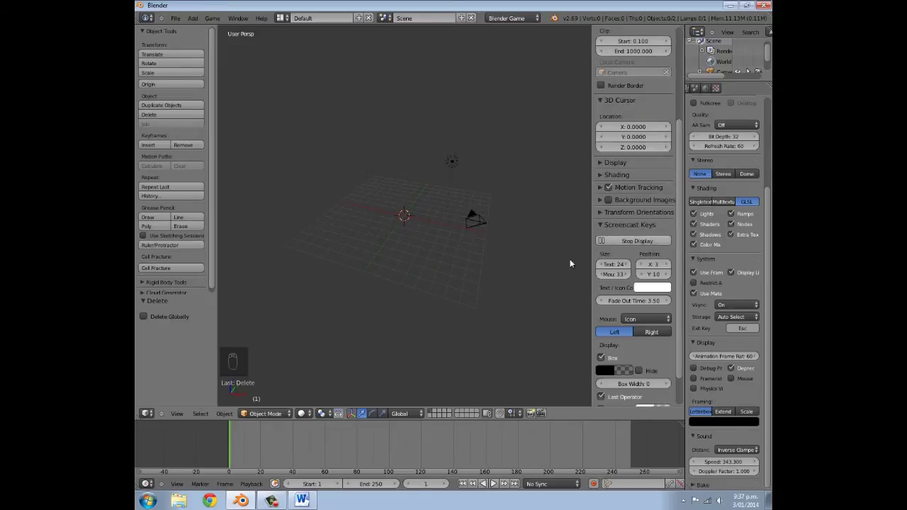
{"action": "key", "text": "n"}
Step: Add a plane at the origin as the ground and scale it up by about 15.9
{"action": "key", "text": "shift+a"}
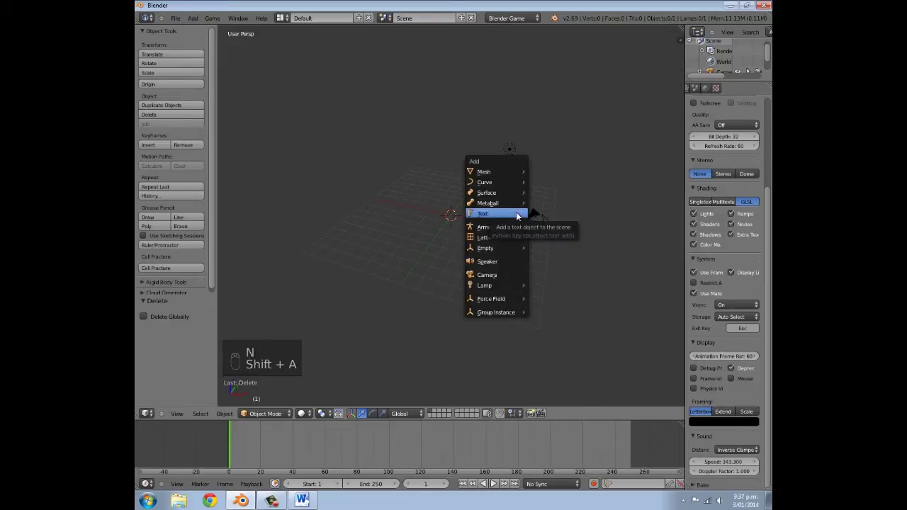
{"action": "mouse_move", "coordinate": [496, 172]}
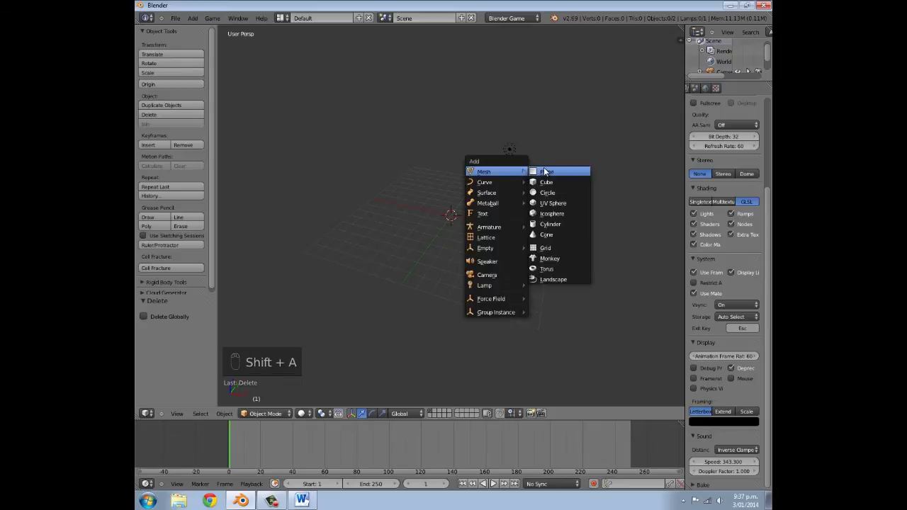
{"action": "left_click", "coordinate": [537, 172]}
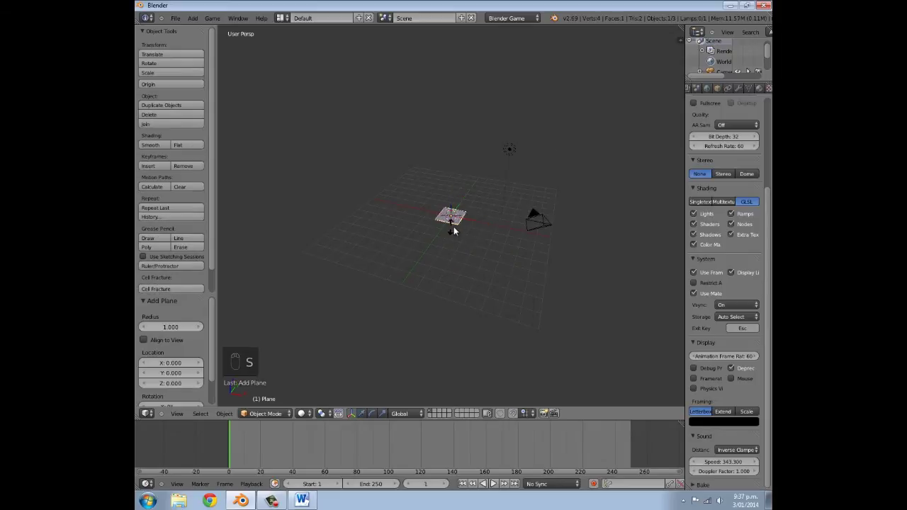
{"action": "key", "text": "s"}
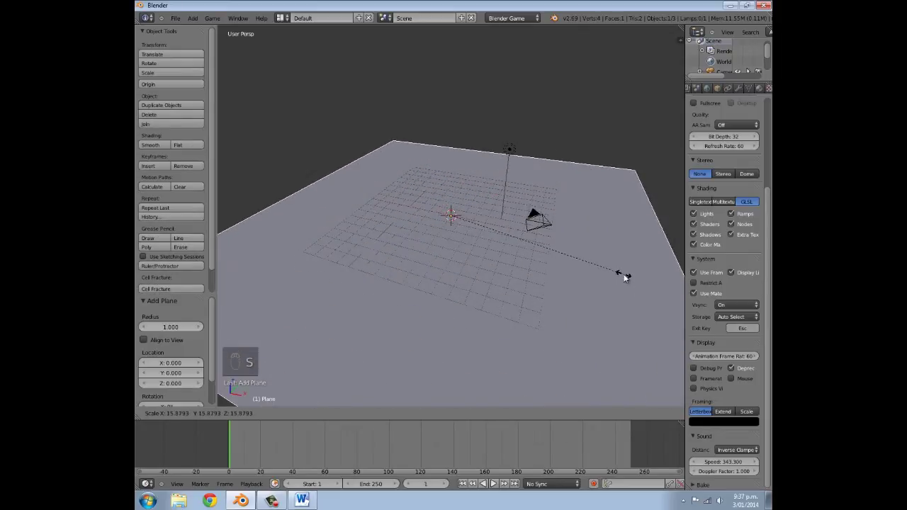
{"action": "left_click", "coordinate": [624, 275]}
Step: Scale the ground plane up further, finishing with a factor of about 1.1
{"action": "scroll", "coordinate": [470, 271], "scroll_direction": "down", "scroll_amount": 3}
{"action": "middle_click_drag", "start_coordinate": [470, 271], "coordinate": [420, 244]}
{"action": "key", "text": "s"}
{"action": "key", "text": "s"}
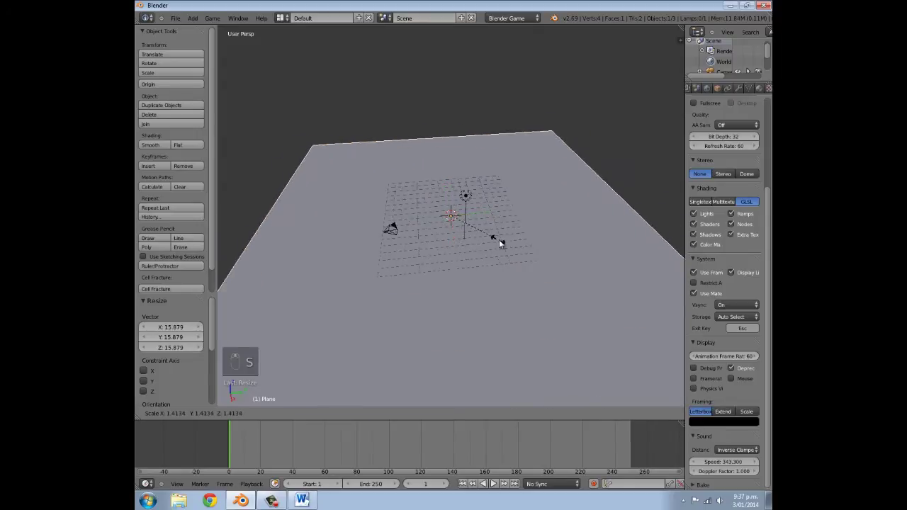
{"action": "left_click", "coordinate": [500, 240]}
{"action": "mouse_move", "coordinate": [506, 249]}
{"action": "middle_mouse_down"}
{"action": "mouse_move", "coordinate": [516, 239]}
{"action": "mouse_move", "coordinate": [477, 251]}
{"action": "mouse_move", "coordinate": [512, 247]}
{"action": "middle_mouse_up"}
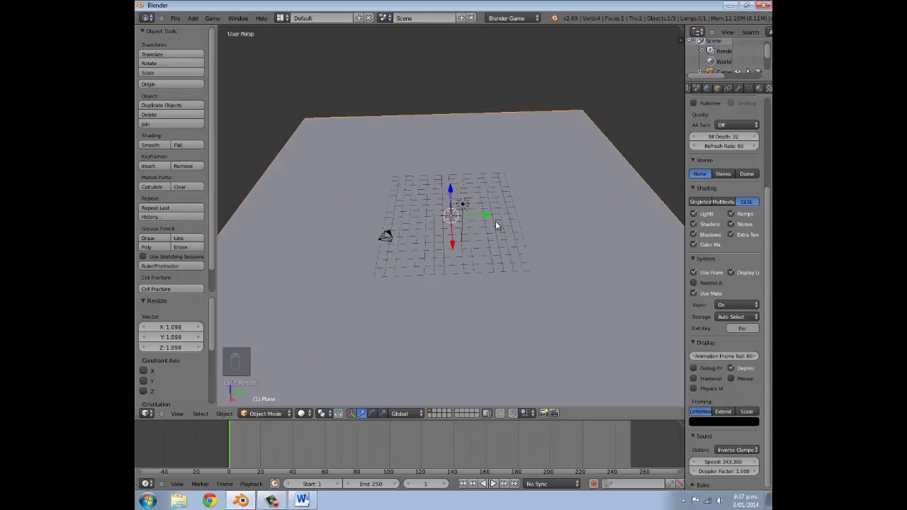
{"action": "middle_click_drag", "start_coordinate": [493, 221], "coordinate": [335, 287]}
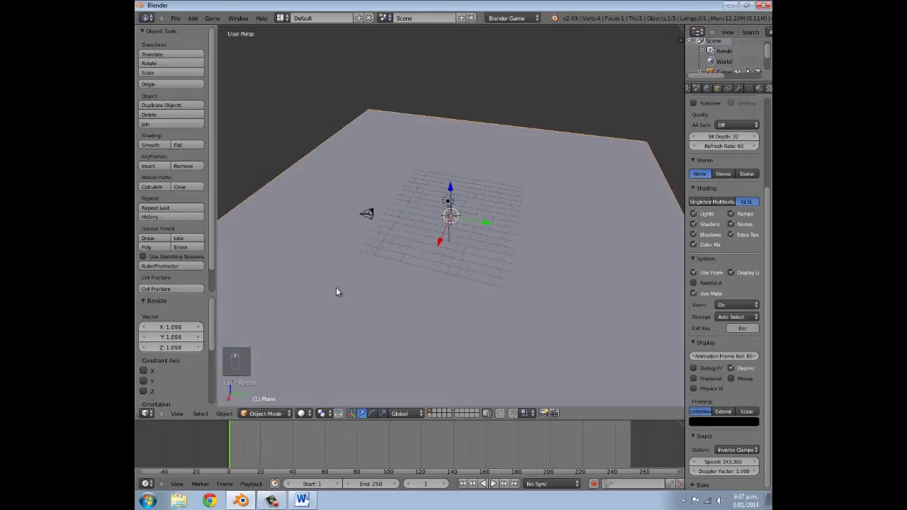
{"action": "key", "text": "shift+F1"}
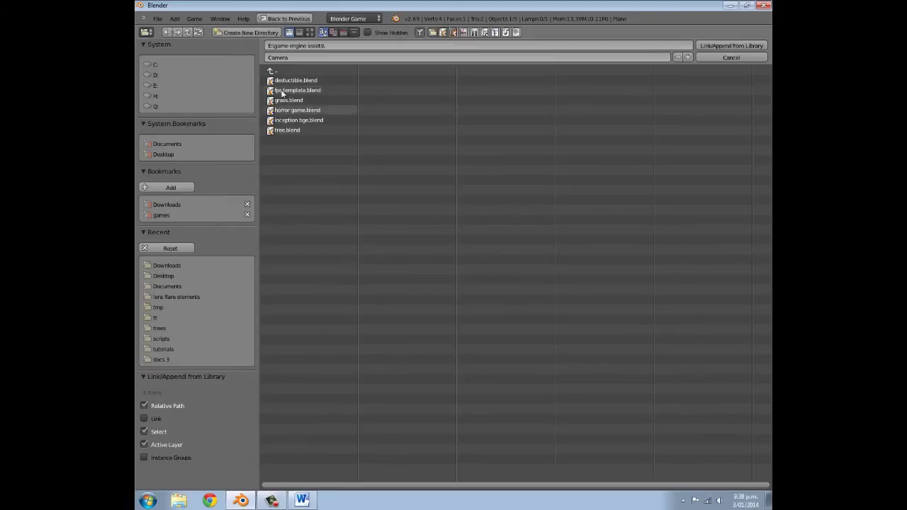
{"action": "left_click", "coordinate": [279, 91]}
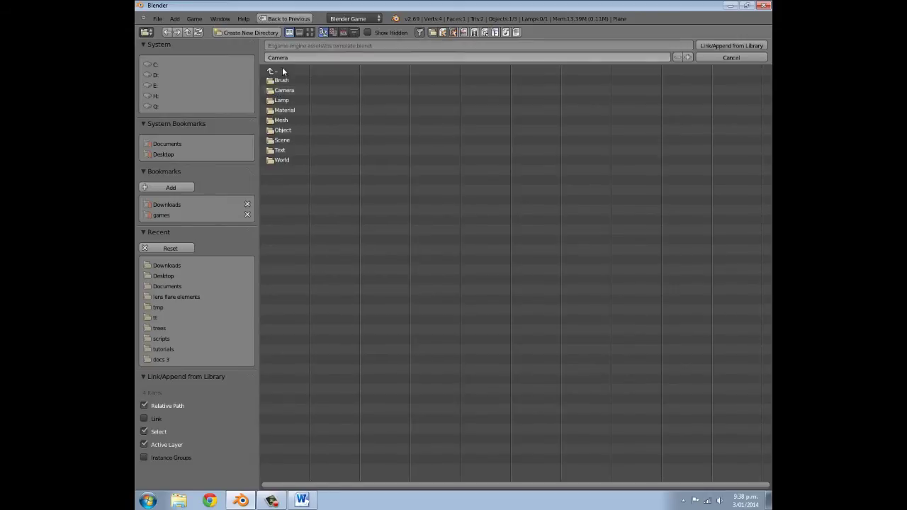
{"action": "left_click", "coordinate": [731, 57]}
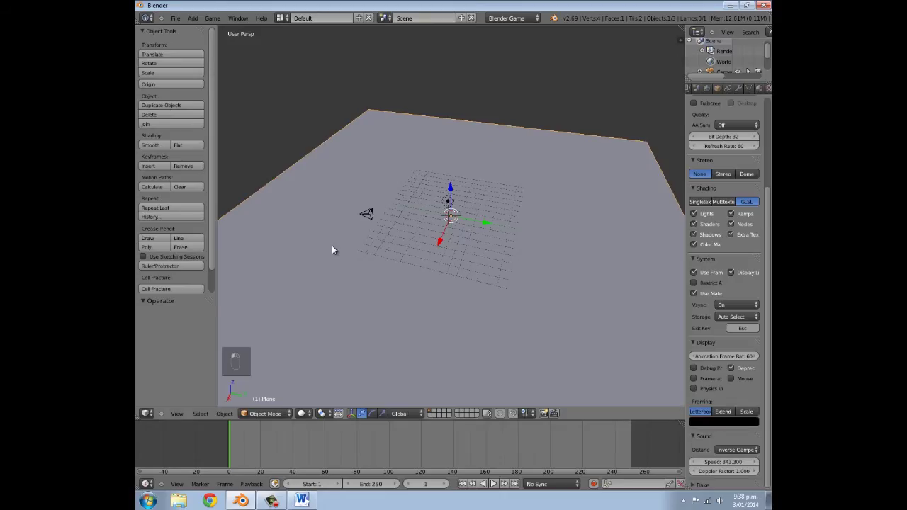
Step: Append the body, Camera, feet and head objects from fps template.blend in the game engine assets folder
{"action": "key", "text": "shift+F1"}
{"action": "left_click", "coordinate": [270, 72]}
{"action": "left_click", "coordinate": [270, 72]}
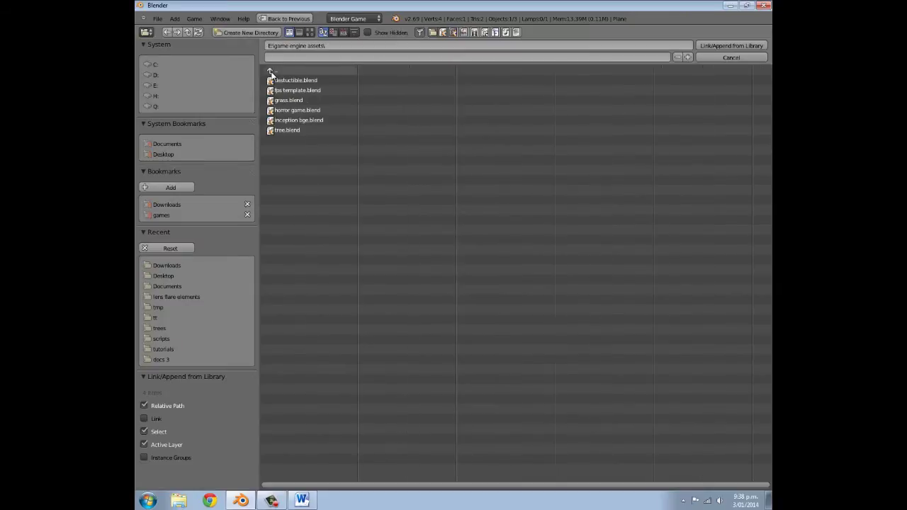
{"action": "left_click", "coordinate": [290, 90]}
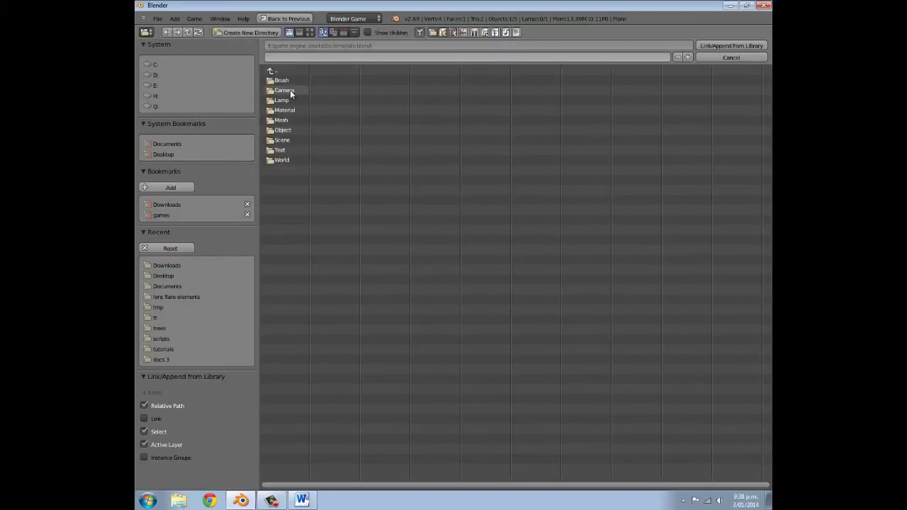
{"action": "left_click", "coordinate": [282, 130]}
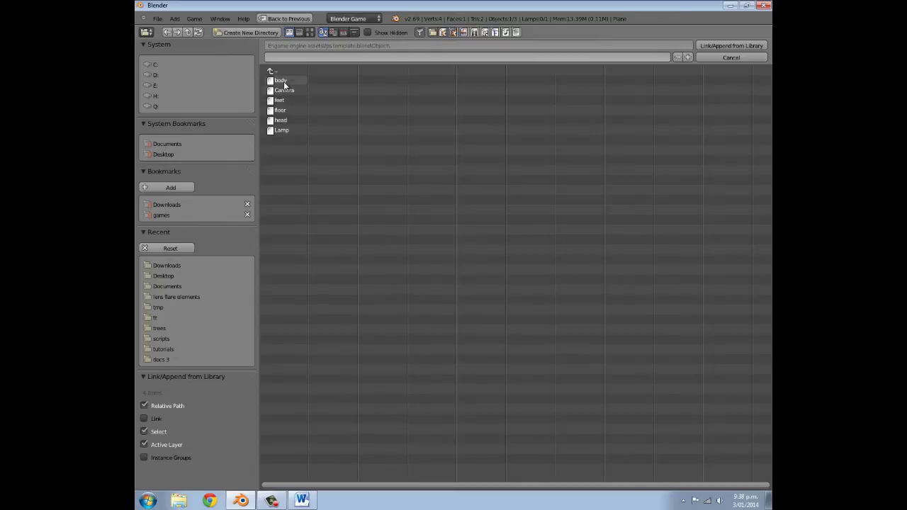
{"action": "left_click", "coordinate": [285, 90], "text": "shift"}
{"action": "left_click", "coordinate": [287, 100], "text": "shift"}
{"action": "left_click", "coordinate": [292, 121], "text": "shift"}
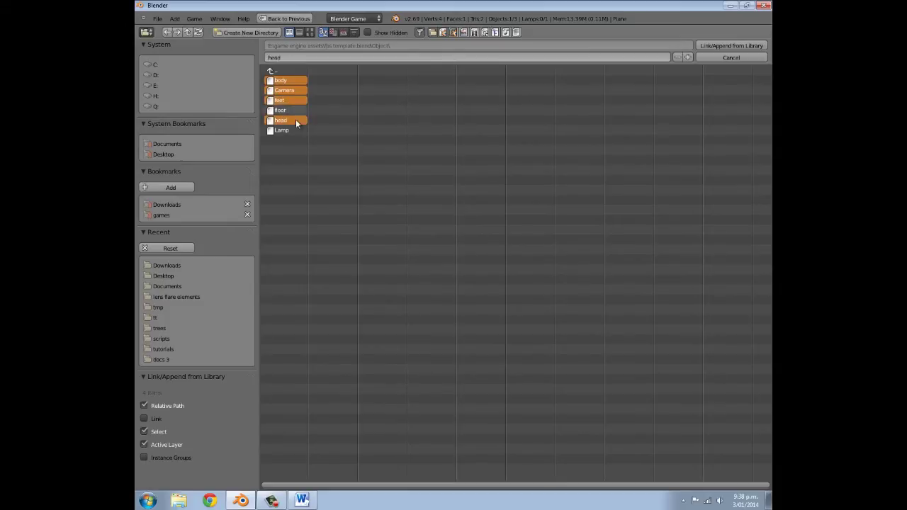
{"action": "left_click", "coordinate": [717, 46]}
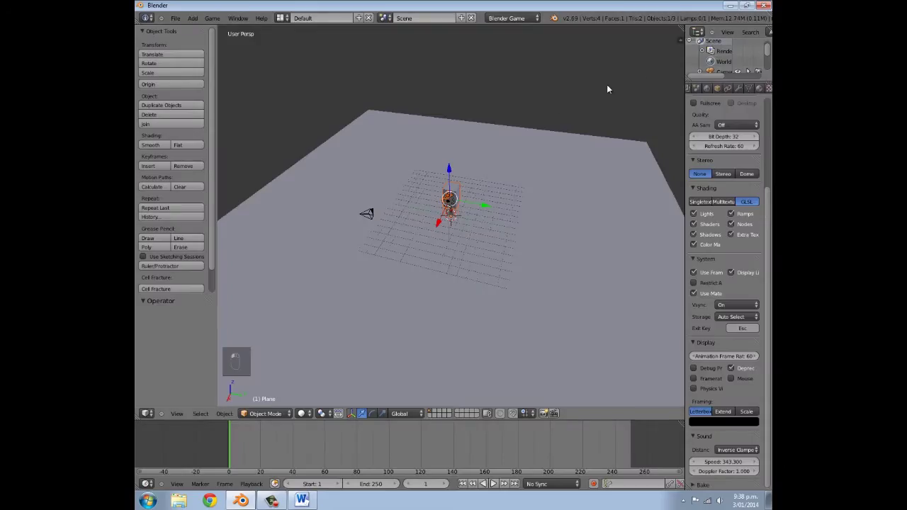
Step: Move the player's feet object up about 0.41 along the Z axis
{"action": "middle_click_drag", "start_coordinate": [598, 280], "coordinate": [482, 261]}
{"action": "middle_click_drag", "start_coordinate": [442, 213], "coordinate": [459, 231]}
{"action": "right_click", "coordinate": [441, 197]}
{"action": "key", "text": "g"}
{"action": "key", "text": "z"}
{"action": "left_click", "coordinate": [466, 204]}
{"action": "middle_click_drag", "start_coordinate": [467, 204], "coordinate": [440, 205]}
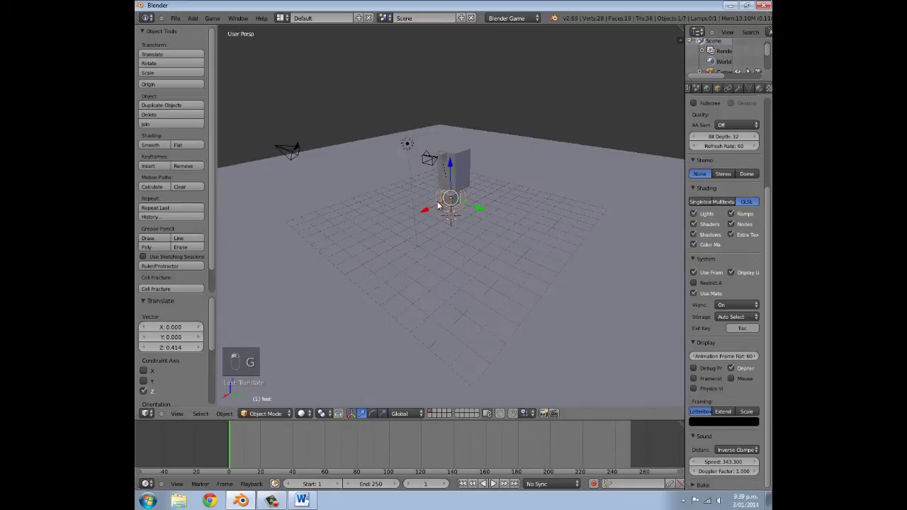
Step: Delete the scene's default camera, keeping the appended player camera
{"action": "middle_click_drag", "start_coordinate": [485, 170], "coordinate": [386, 169]}
{"action": "right_click", "coordinate": [382, 166]}
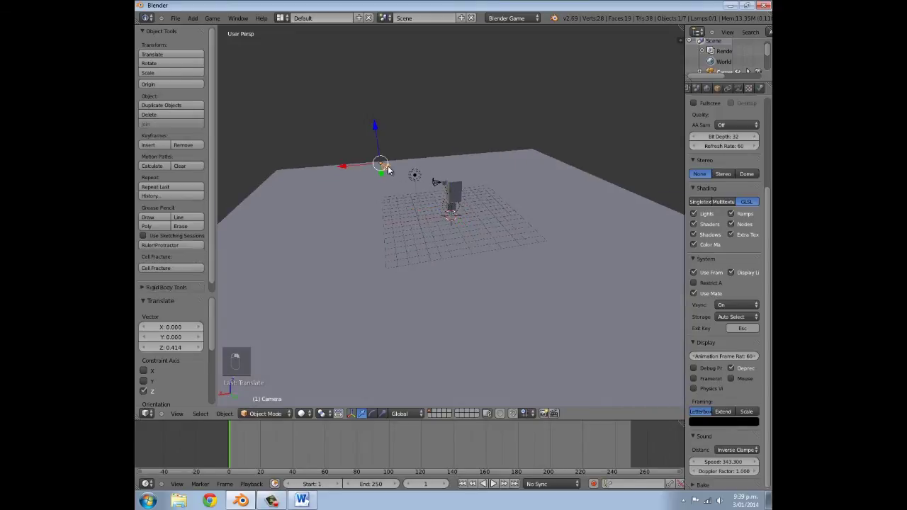
{"action": "key", "text": "x"}
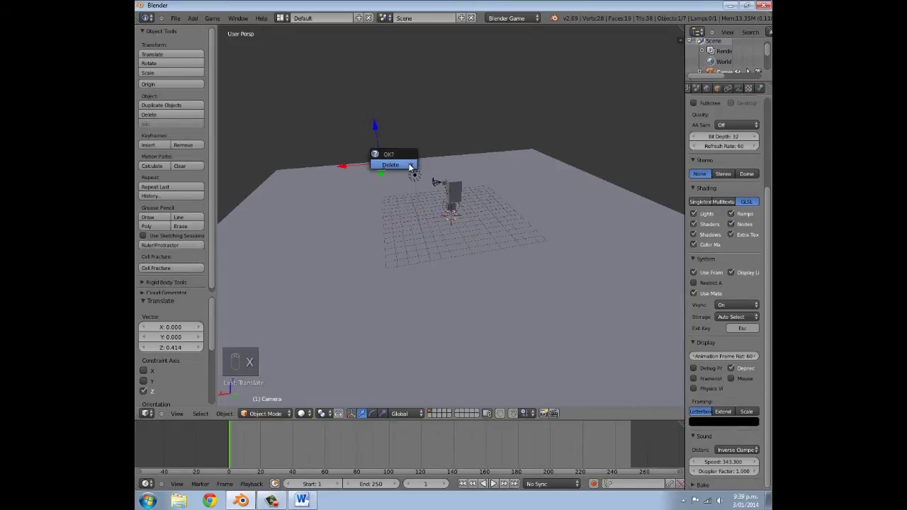
{"action": "left_click", "coordinate": [413, 169]}
{"action": "middle_click_drag", "start_coordinate": [421, 184], "coordinate": [427, 189]}
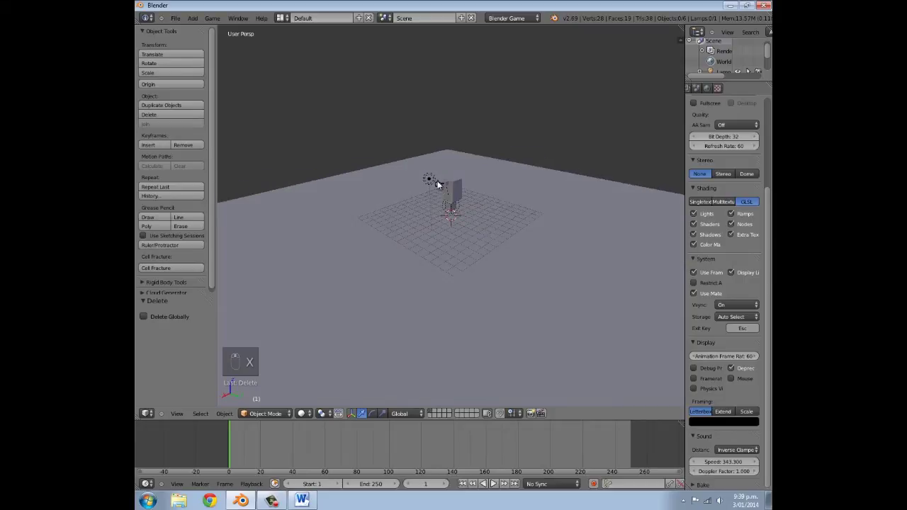
Step: Select the appended player camera and check the scene through its view
{"action": "right_click", "coordinate": [437, 185]}
{"action": "right_click", "coordinate": [441, 186]}
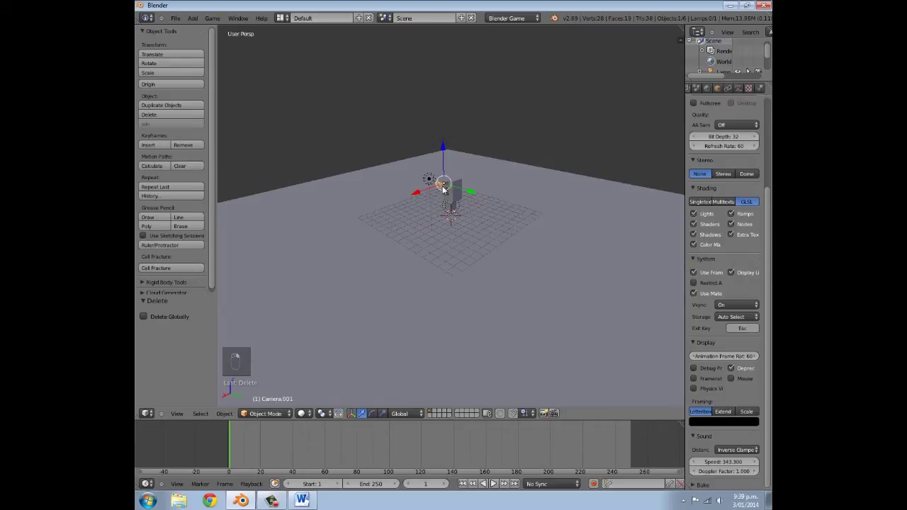
{"action": "scroll", "coordinate": [443, 187], "scroll_direction": "up", "scroll_amount": 5}
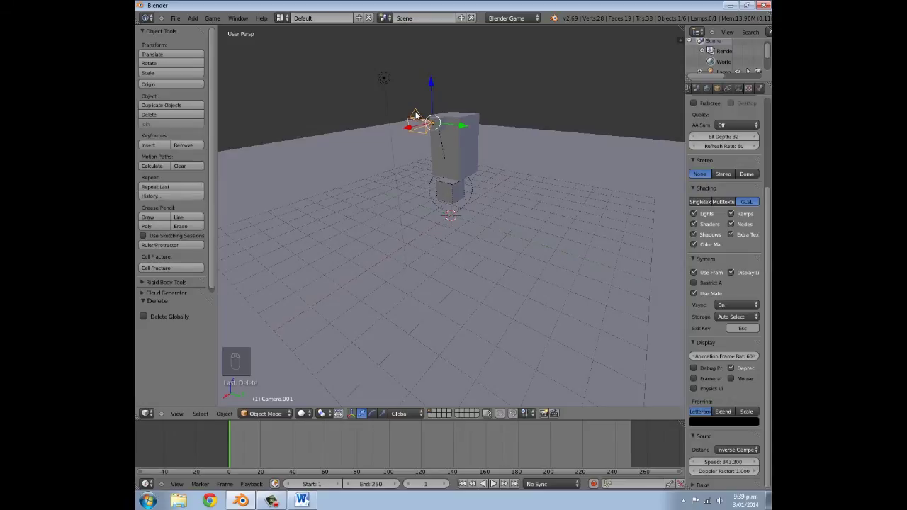
{"action": "key", "text": "KP_0"}
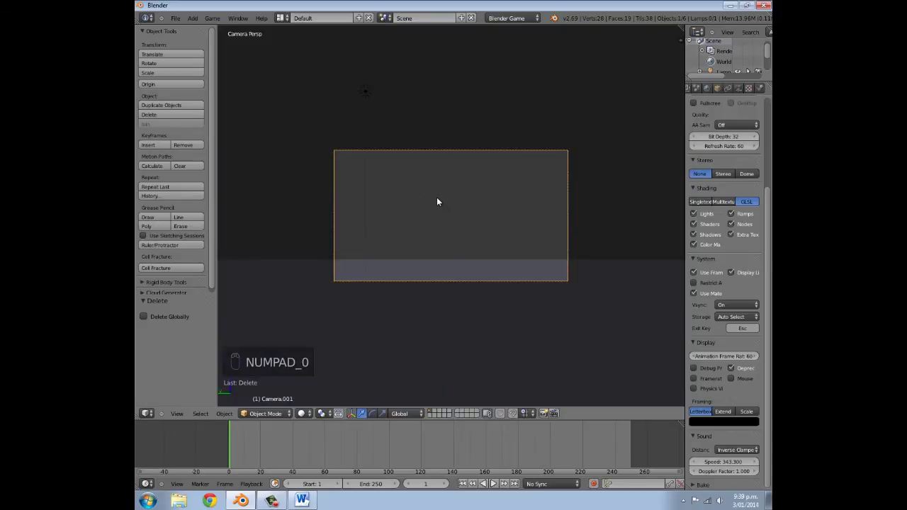
{"action": "middle_click_drag", "start_coordinate": [461, 200], "coordinate": [397, 209]}
{"action": "scroll", "coordinate": [503, 200], "scroll_direction": "down", "scroll_amount": 4}
{"action": "scroll", "coordinate": [454, 165], "scroll_direction": "down", "scroll_amount": 5}
Step: Select the lamp above the ground and change its type to Hemi
{"action": "right_click", "coordinate": [411, 195]}
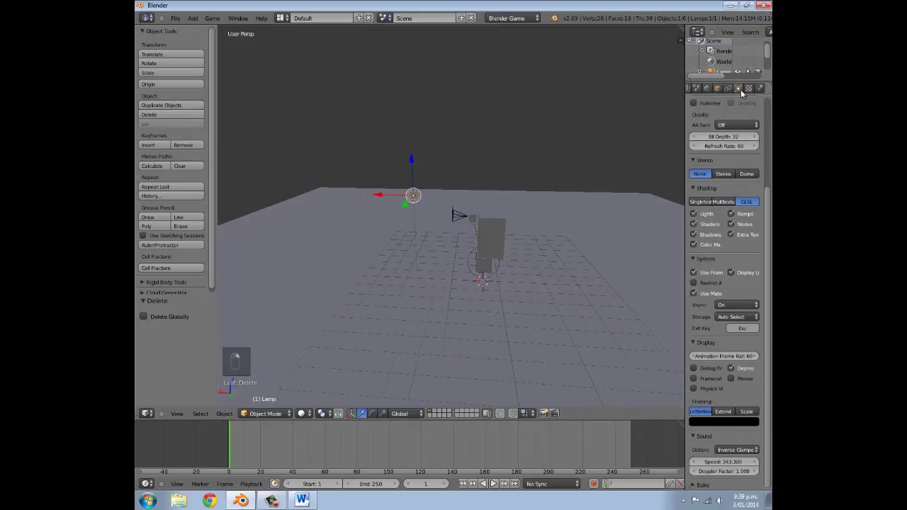
{"action": "middle_click_drag", "start_coordinate": [572, 193], "coordinate": [480, 214]}
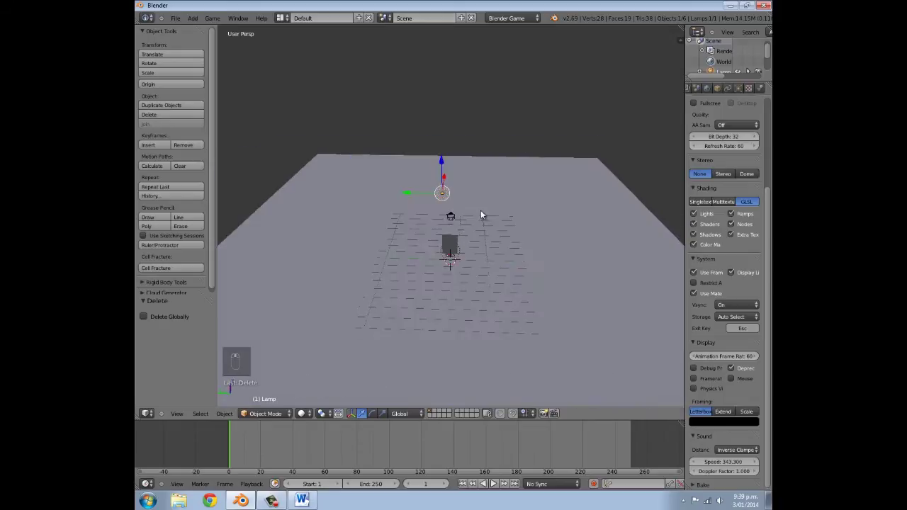
{"action": "left_click", "coordinate": [738, 88]}
{"action": "left_click", "coordinate": [746, 224]}
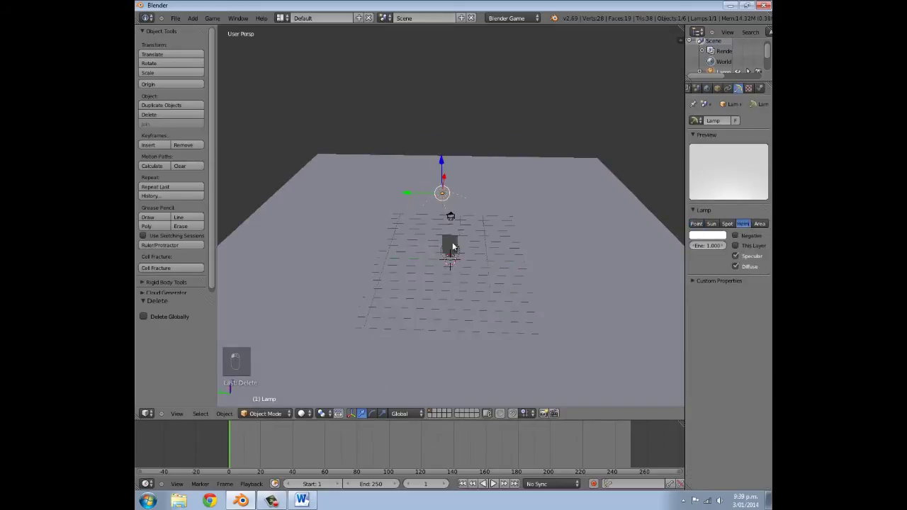
Step: Switch the viewport to textured shading and set the Hemi lamp's energy to 0.540
{"action": "left_click", "coordinate": [301, 413]}
{"action": "left_click", "coordinate": [340, 370]}
{"action": "mouse_move", "coordinate": [418, 203]}
{"action": "middle_mouse_down"}
{"action": "mouse_move", "coordinate": [534, 170]}
{"action": "mouse_move", "coordinate": [435, 206]}
{"action": "mouse_move", "coordinate": [454, 227]}
{"action": "mouse_move", "coordinate": [481, 177]}
{"action": "mouse_move", "coordinate": [543, 213]}
{"action": "middle_mouse_up"}
{"action": "left_click_drag", "start_coordinate": [714, 245], "coordinate": [704, 245]}
Step: Move the Hemi lamp about 17.8 along the global Y axis, away from the player
{"action": "middle_click_drag", "start_coordinate": [395, 280], "coordinate": [464, 231]}
{"action": "key", "text": "g"}
{"action": "key", "text": "y"}
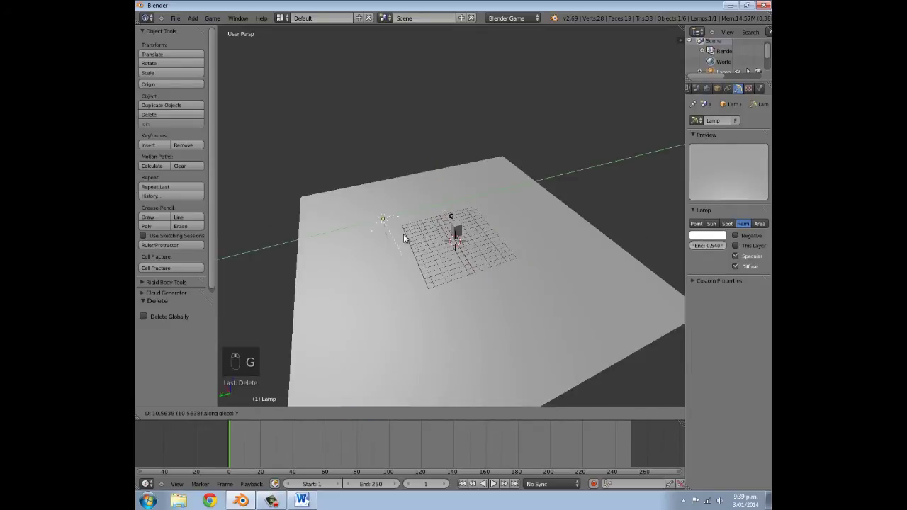
{"action": "left_click", "coordinate": [355, 236]}
{"action": "middle_click_drag", "start_coordinate": [446, 263], "coordinate": [444, 238]}
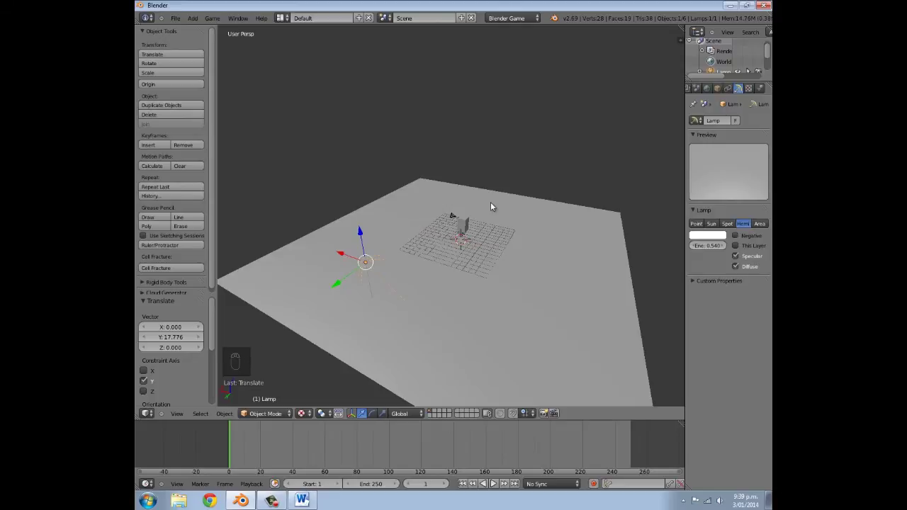
Step: Select the player's feet object and move the whole player -10.834 along the global X axis
{"action": "scroll", "coordinate": [462, 242], "scroll_direction": "up", "scroll_amount": 3}
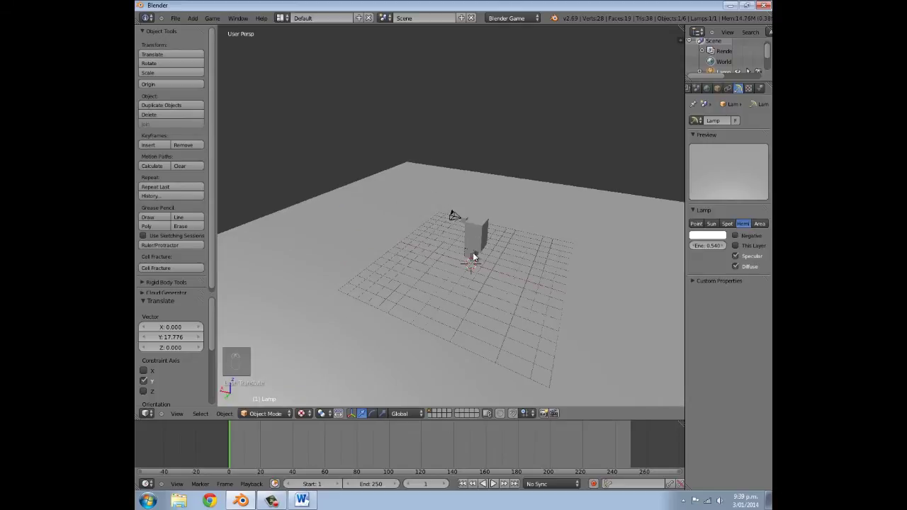
{"action": "right_click", "coordinate": [471, 251]}
{"action": "middle_click_drag", "start_coordinate": [465, 262], "coordinate": [468, 256]}
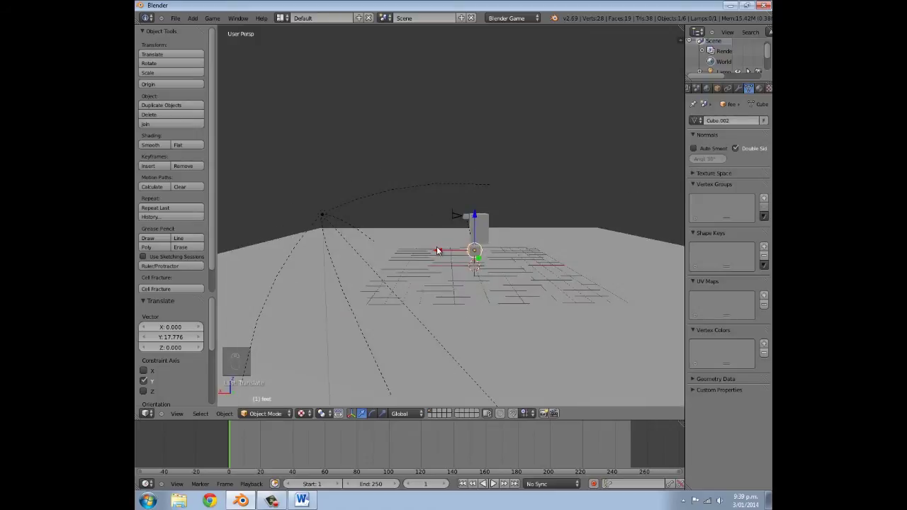
{"action": "key", "text": "g"}
{"action": "key", "text": "x"}
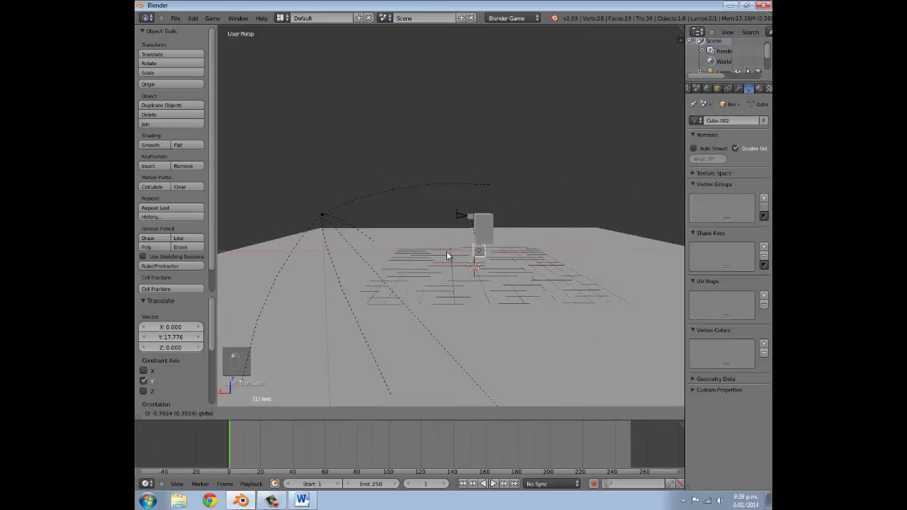
{"action": "left_click", "coordinate": [562, 254]}
{"action": "scroll", "coordinate": [542, 238], "scroll_direction": "down", "scroll_amount": 3}
{"action": "middle_click_drag", "start_coordinate": [542, 238], "coordinate": [451, 277]}
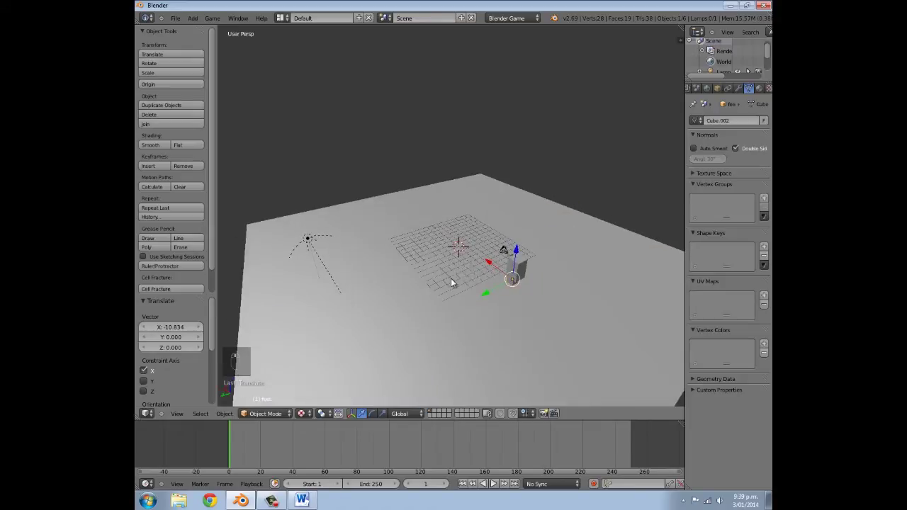
Step: Add a cube at the scene centre, raise it 7.188 along Z and bring it back down 4.122
{"action": "key", "text": "shift+a"}
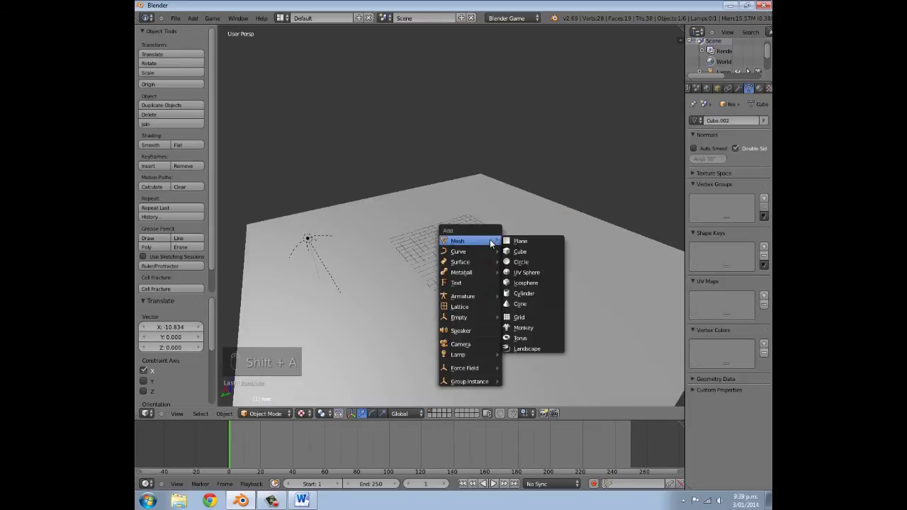
{"action": "left_click", "coordinate": [520, 253]}
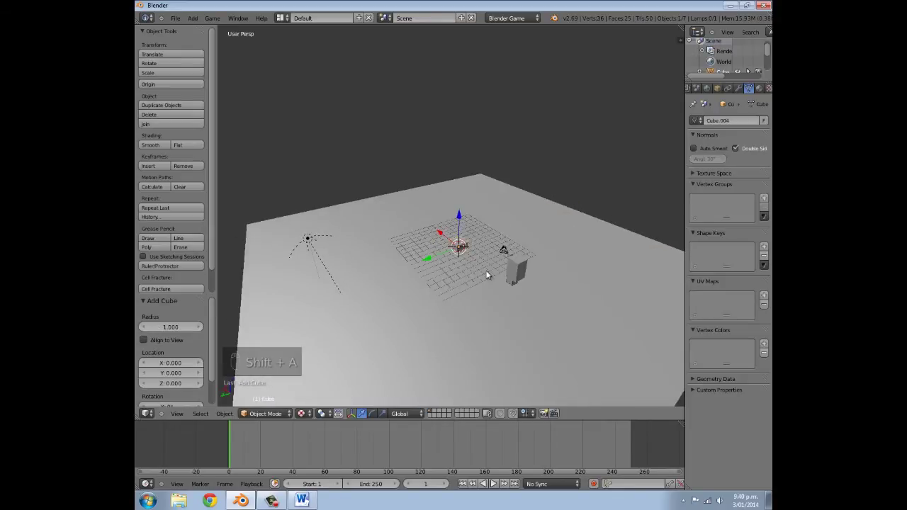
{"action": "key", "text": "g"}
{"action": "key", "text": "z"}
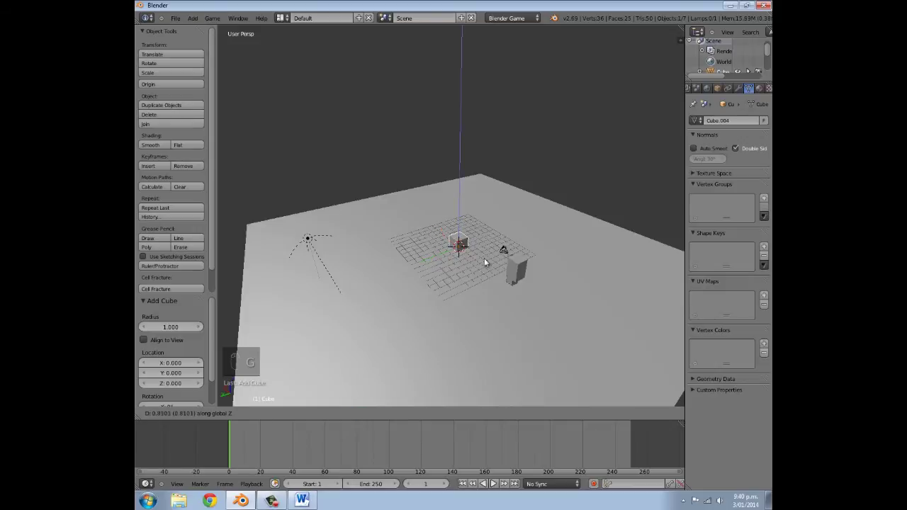
{"action": "left_click", "coordinate": [486, 226]}
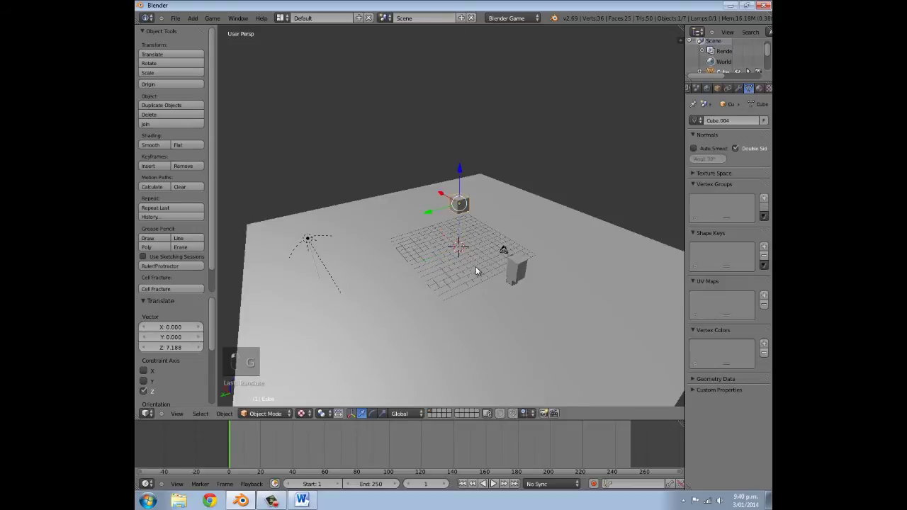
{"action": "key", "text": "g"}
{"action": "key", "text": "z"}
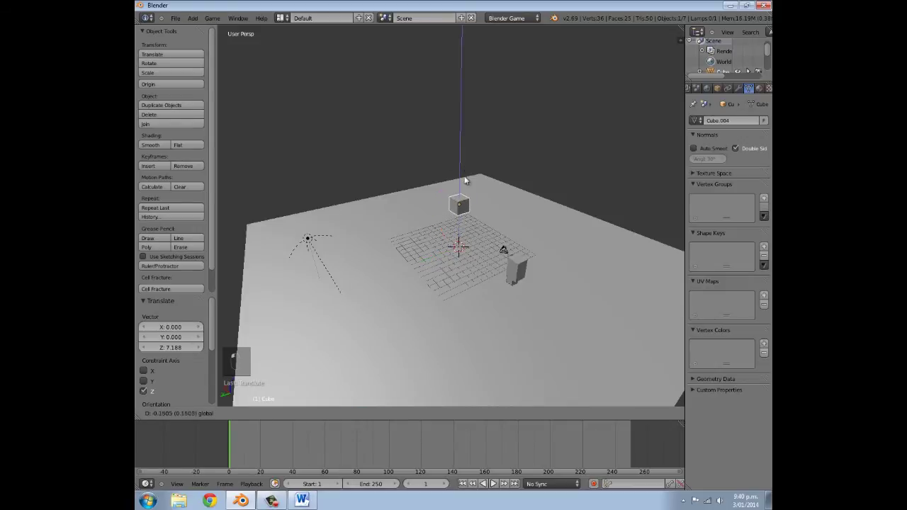
{"action": "left_click", "coordinate": [511, 251]}
Step: Scale the cube into an upright door slab, by about 0.219 along X, 1.879 along Y and 3.661 along Z
{"action": "key", "text": "s"}
{"action": "key", "text": "x"}
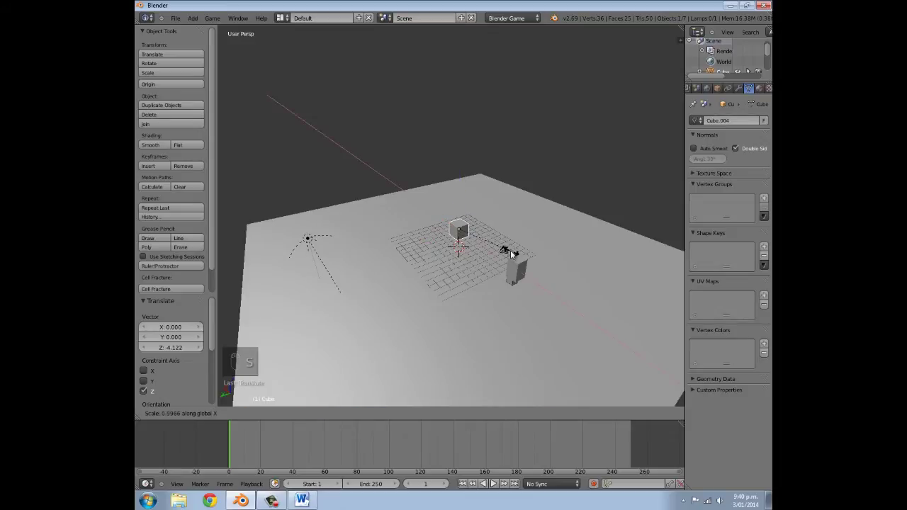
{"action": "left_click", "coordinate": [470, 222]}
{"action": "mouse_move", "coordinate": [469, 222]}
{"action": "middle_mouse_down"}
{"action": "mouse_move", "coordinate": [435, 211]}
{"action": "mouse_move", "coordinate": [476, 226]}
{"action": "middle_mouse_up"}
{"action": "key", "text": "s"}
{"action": "key", "text": "y"}
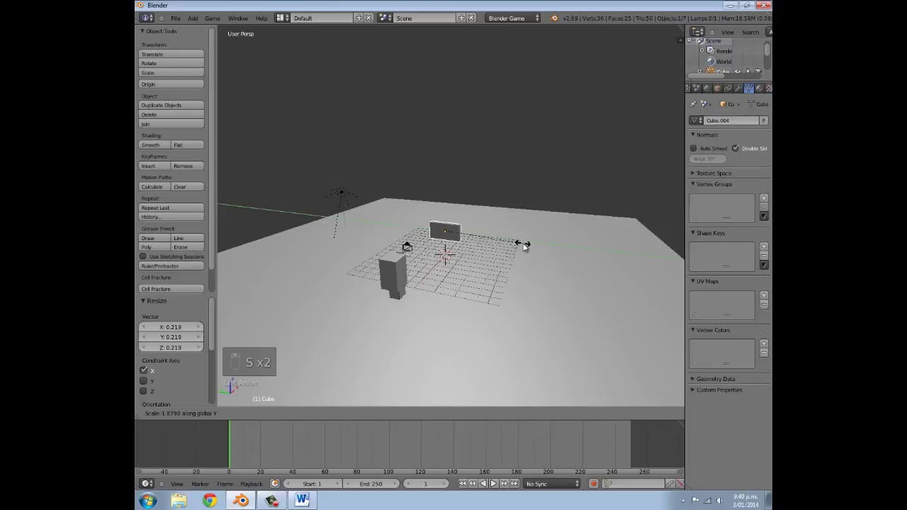
{"action": "left_click", "coordinate": [524, 245]}
{"action": "key", "text": "s"}
{"action": "key", "text": "z"}
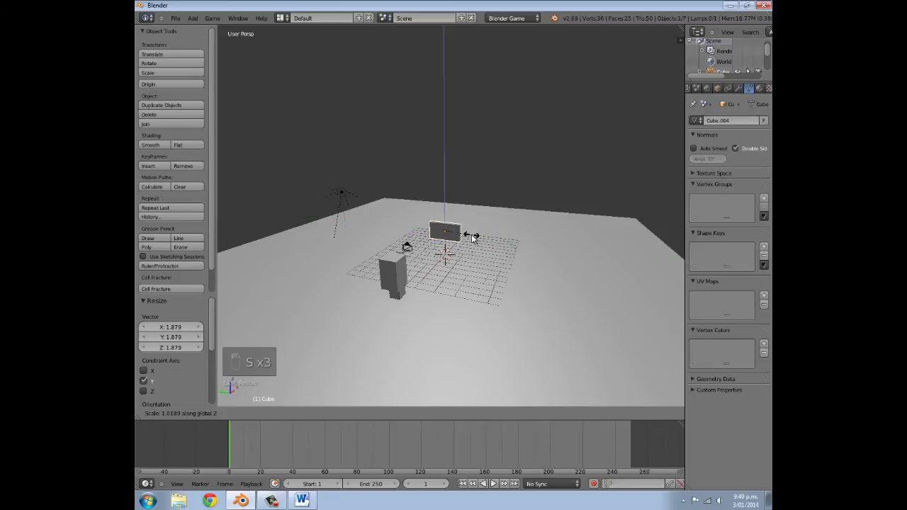
{"action": "left_click", "coordinate": [515, 286]}
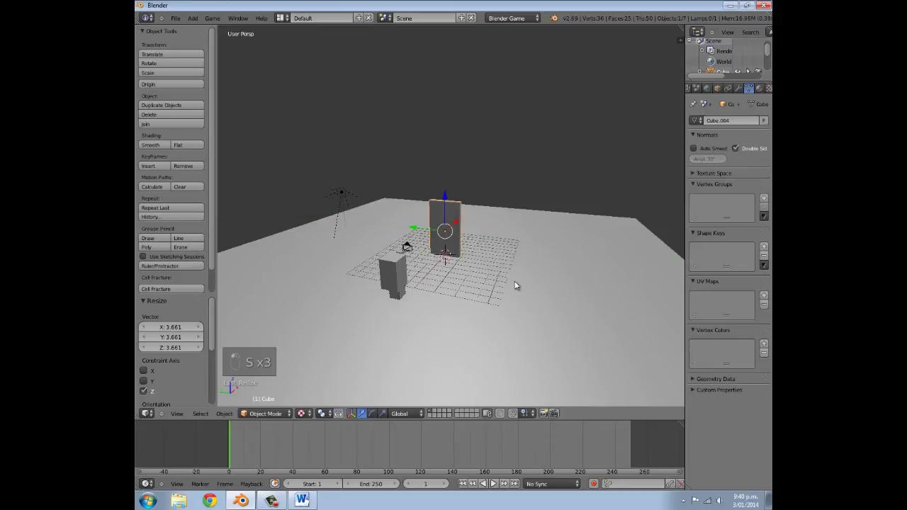
Step: Enlarge the door slab slightly in height and width, and lower it 1.598 along Z onto the ground
{"action": "left_click", "coordinate": [382, 413]}
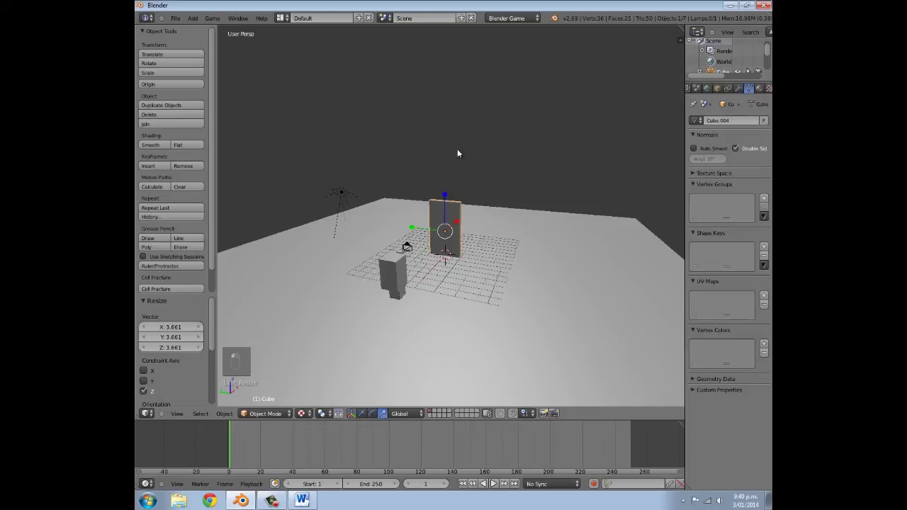
{"action": "left_click_drag", "start_coordinate": [443, 203], "coordinate": [405, 229]}
{"action": "middle_click_drag", "start_coordinate": [404, 229], "coordinate": [467, 220]}
{"action": "left_click_drag", "start_coordinate": [426, 215], "coordinate": [423, 211]}
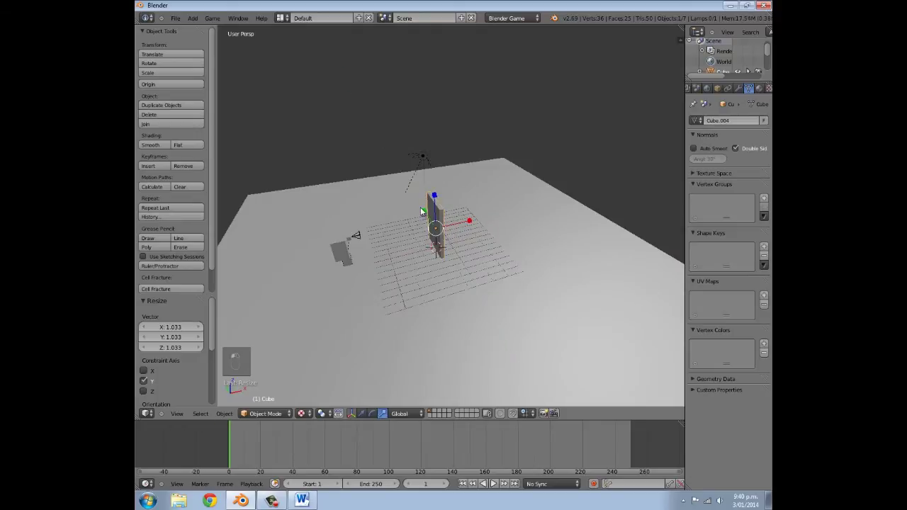
{"action": "left_click", "coordinate": [362, 414]}
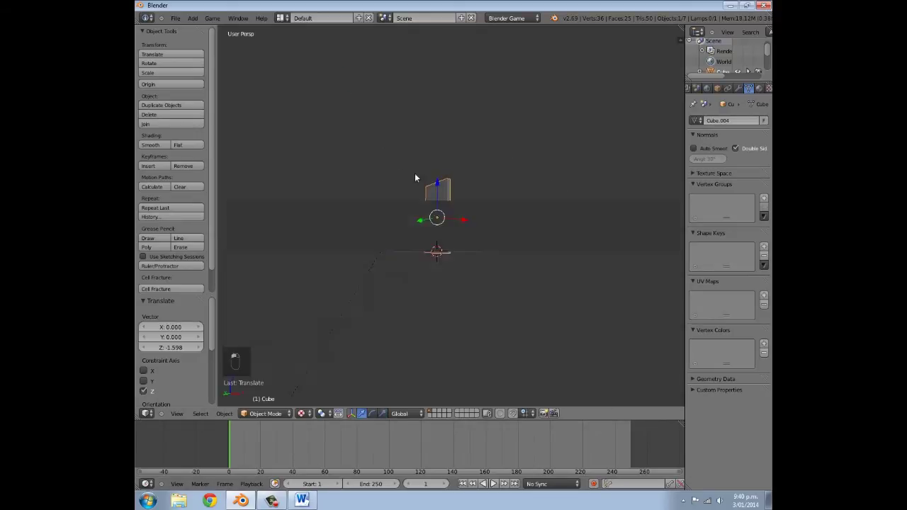
{"action": "middle_click_drag", "start_coordinate": [415, 177], "coordinate": [437, 216]}
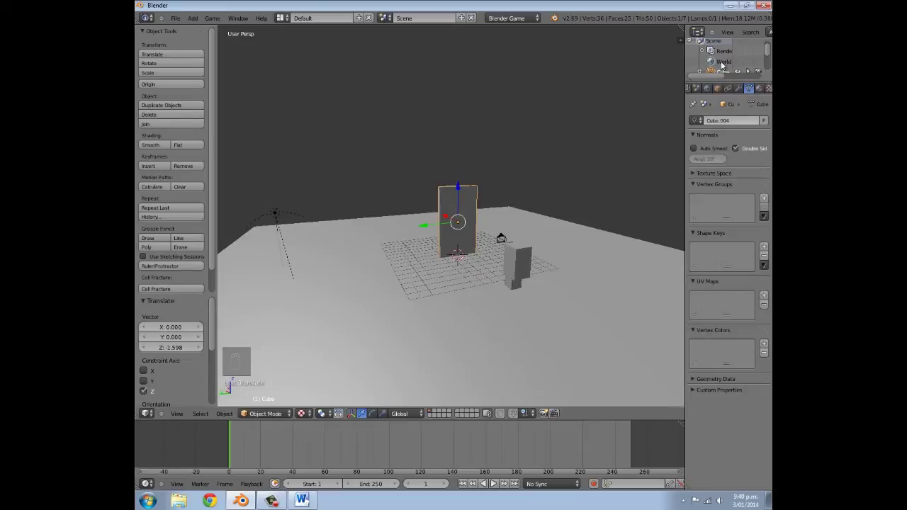
Step: Rename the slab object as door
{"action": "scroll", "coordinate": [739, 88], "scroll_direction": "down", "scroll_amount": 2}
{"action": "left_click", "coordinate": [732, 88]}
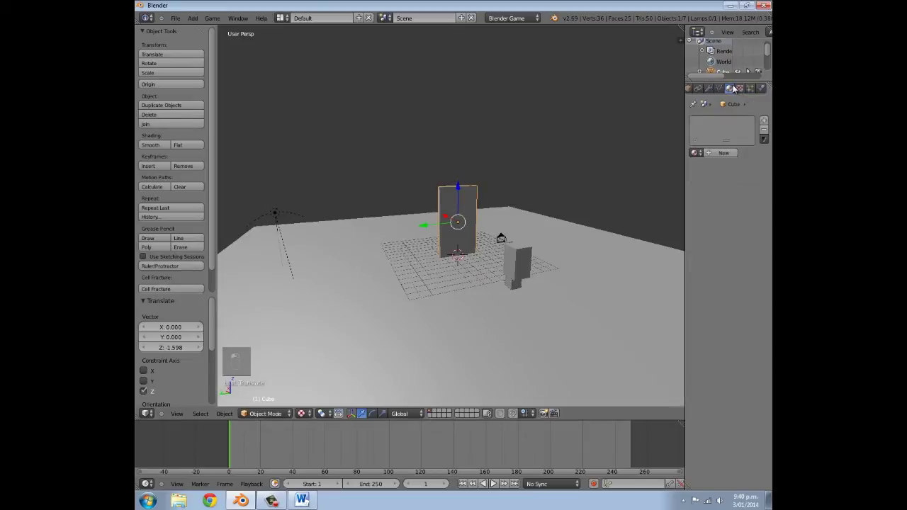
{"action": "scroll", "coordinate": [701, 90], "scroll_direction": "up", "scroll_amount": 1}
{"action": "left_click", "coordinate": [709, 89]}
{"action": "left_click", "coordinate": [719, 121]}
{"action": "type", "text": "door"}
{"action": "key", "text": "Return"}
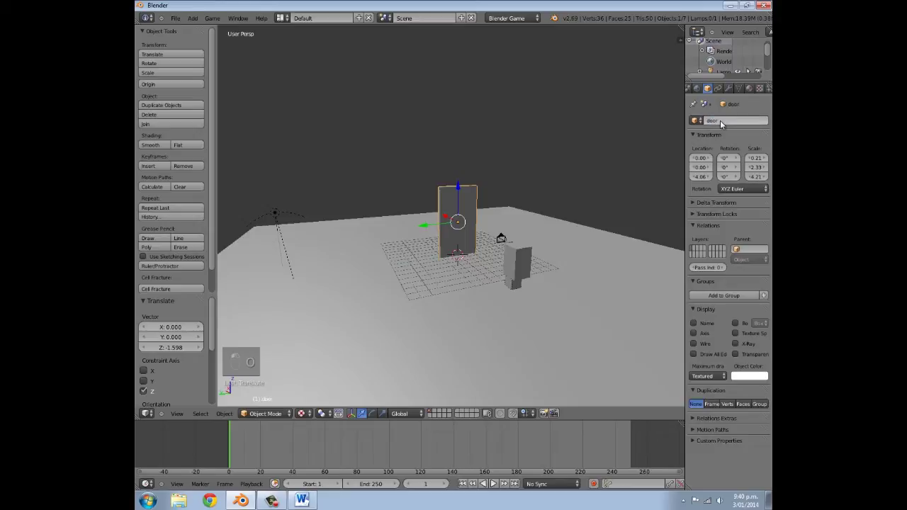
Step: Give the door a new material with specular intensity 0 and backface culling turned off
{"action": "left_click", "coordinate": [749, 88]}
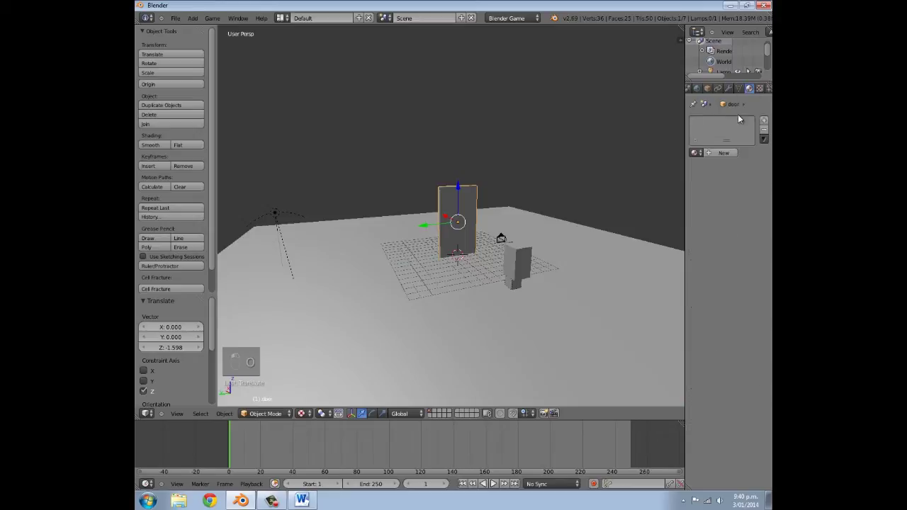
{"action": "left_click", "coordinate": [723, 154]}
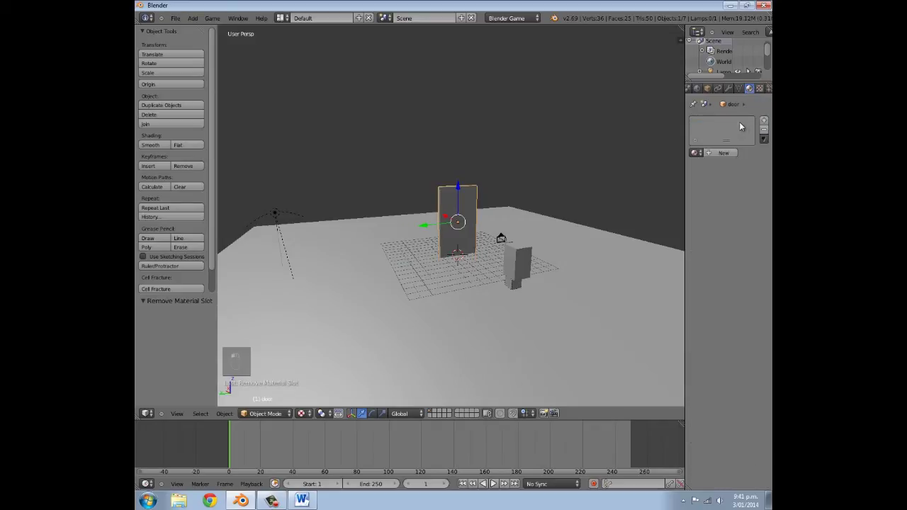
{"action": "left_click", "coordinate": [732, 153]}
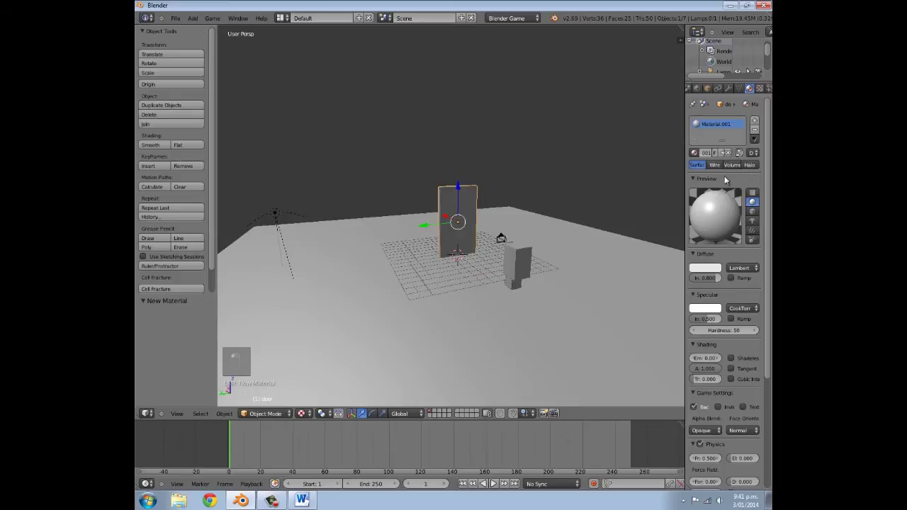
{"action": "scroll", "coordinate": [725, 180], "scroll_direction": "down", "scroll_amount": 4}
{"action": "left_click_drag", "start_coordinate": [716, 240], "coordinate": [662, 230]}
{"action": "scroll", "coordinate": [702, 256], "scroll_direction": "down", "scroll_amount": 3}
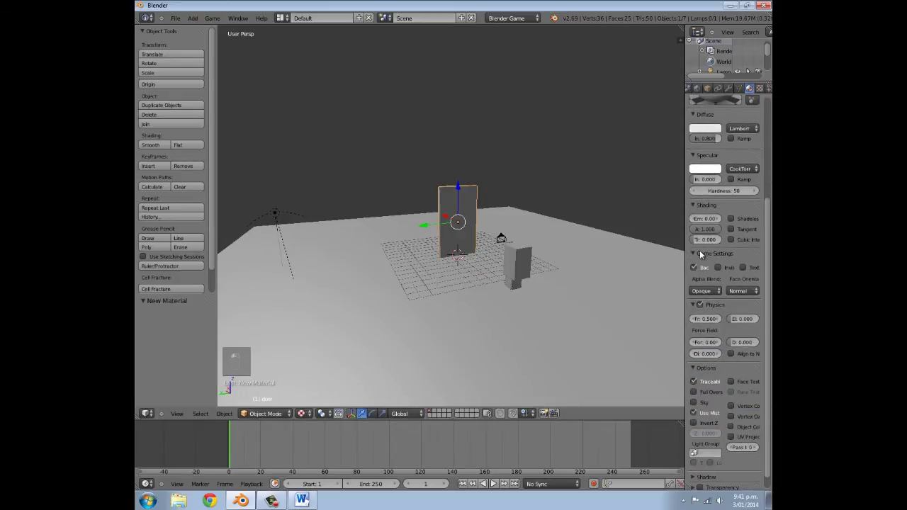
{"action": "scroll", "coordinate": [735, 323], "scroll_direction": "down", "scroll_amount": 1}
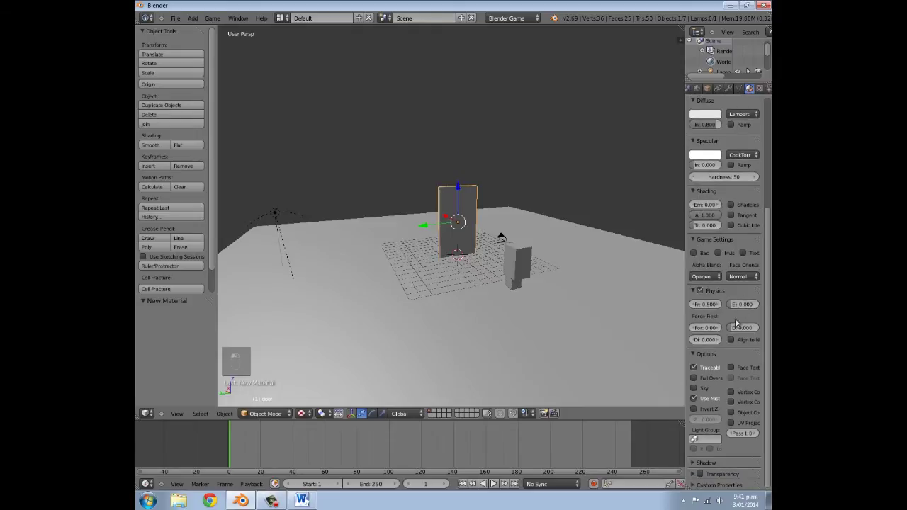
Step: Add a new Image or Movie texture to the door's material and set its mapping coordinates to UV
{"action": "left_click", "coordinate": [760, 88]}
{"action": "left_click", "coordinate": [750, 88]}
{"action": "left_click", "coordinate": [760, 88]}
{"action": "left_click", "coordinate": [737, 193]}
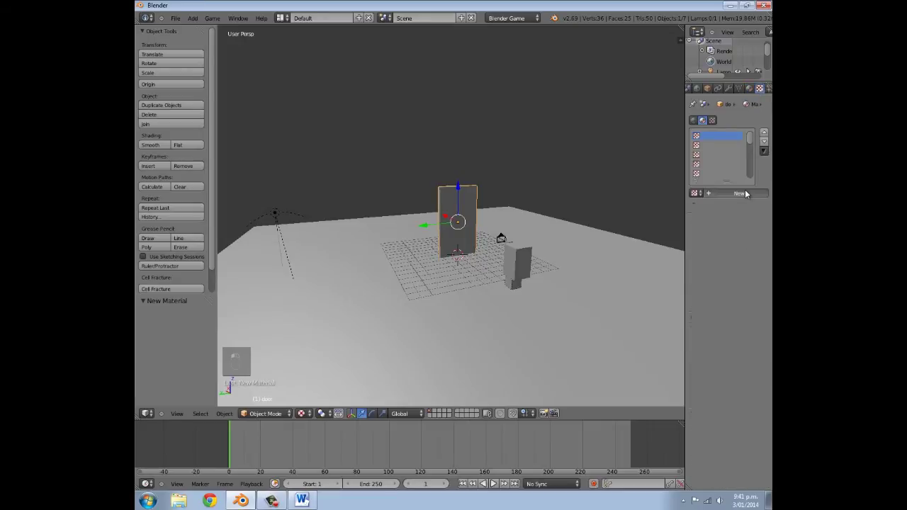
{"action": "left_click", "coordinate": [734, 205]}
{"action": "left_click", "coordinate": [730, 151]}
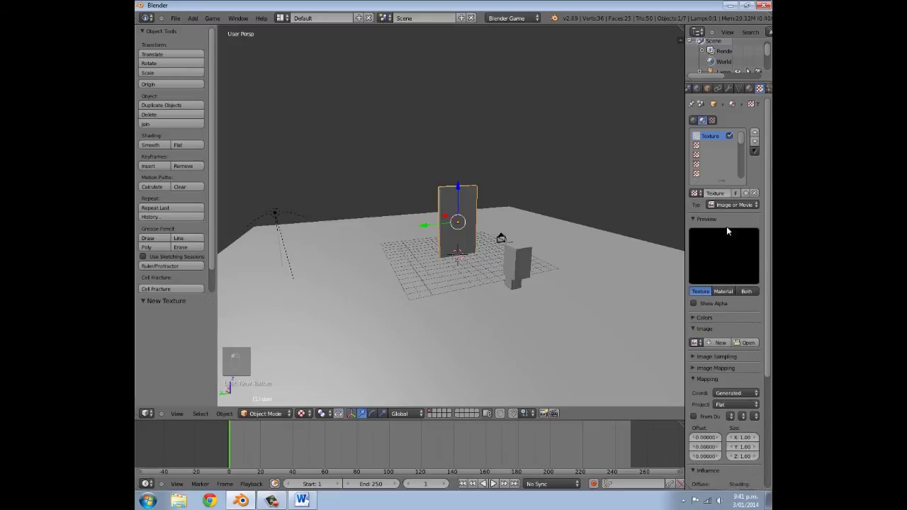
{"action": "scroll", "coordinate": [726, 316], "scroll_direction": "down", "scroll_amount": 3}
{"action": "left_click", "coordinate": [725, 316]}
{"action": "left_click", "coordinate": [715, 274]}
{"action": "scroll", "coordinate": [724, 372], "scroll_direction": "down", "scroll_amount": 4}
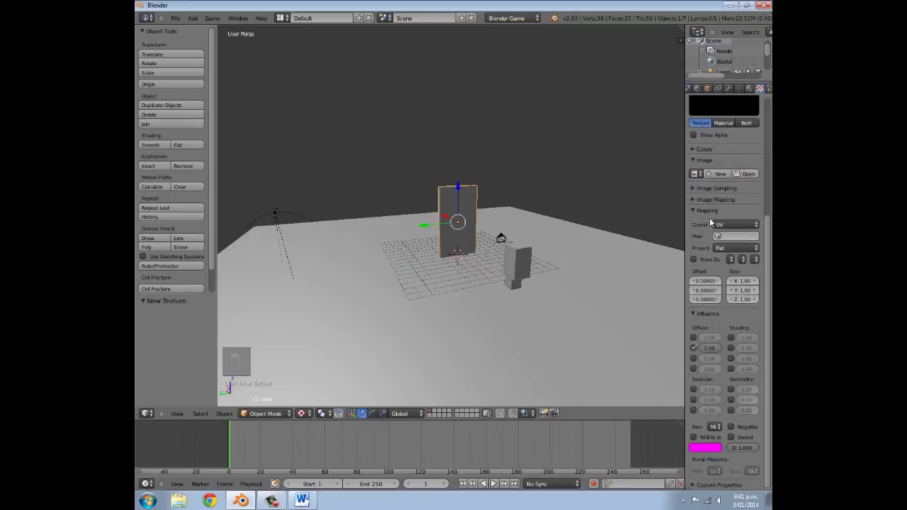
{"action": "scroll", "coordinate": [729, 221], "scroll_direction": "up", "scroll_amount": 3}
{"action": "left_click", "coordinate": [747, 254]}
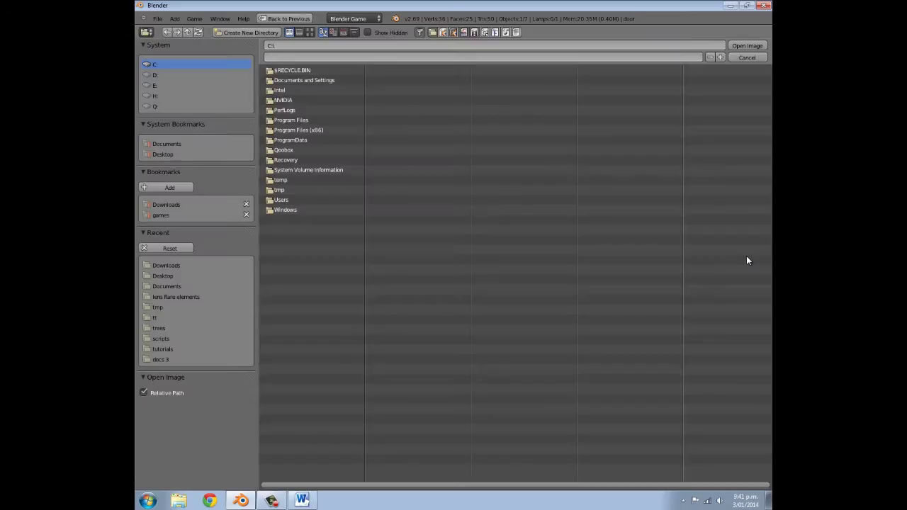
{"action": "left_click", "coordinate": [742, 57]}
{"action": "left_click", "coordinate": [210, 501]}
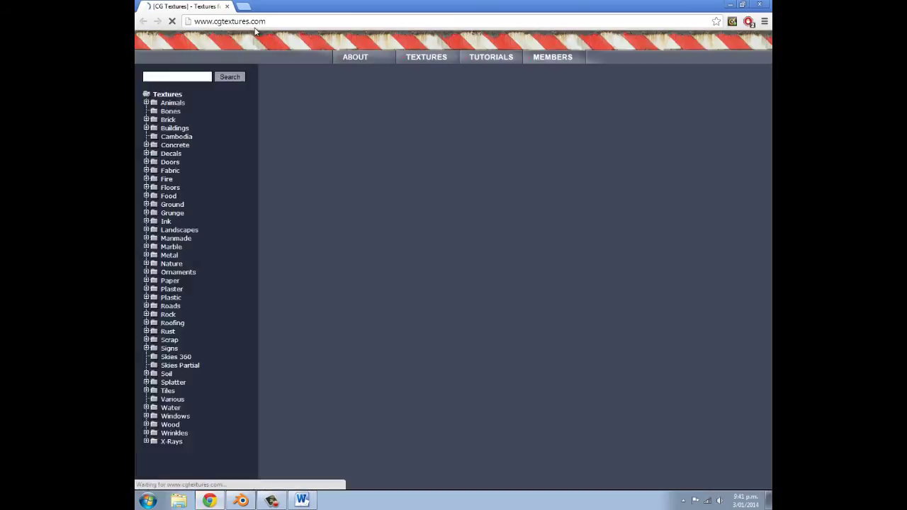
{"action": "left_click_drag", "start_coordinate": [268, 22], "coordinate": [136, 35]}
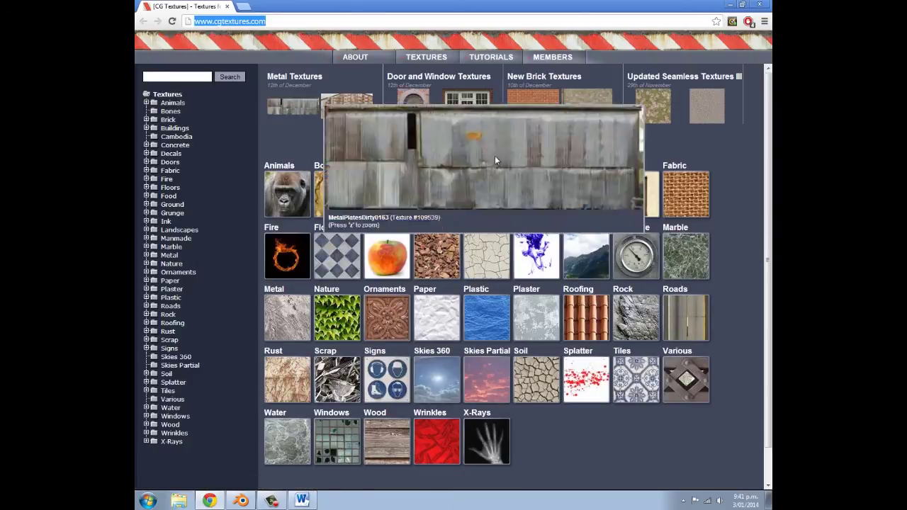
{"action": "scroll", "coordinate": [726, 287], "scroll_direction": "down", "scroll_amount": 1}
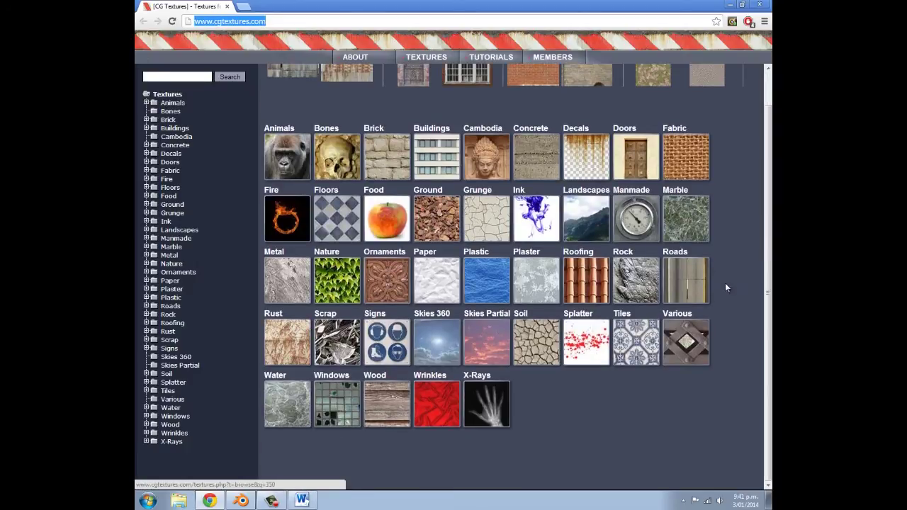
Step: Browse the texture site to the Single New category under Doors, Wooden Doors
{"action": "left_click", "coordinate": [637, 166]}
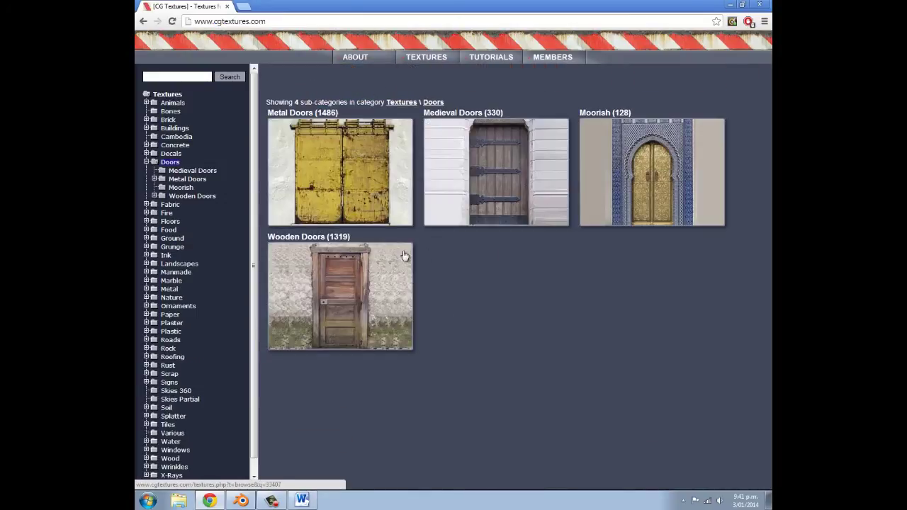
{"action": "left_click", "coordinate": [380, 272]}
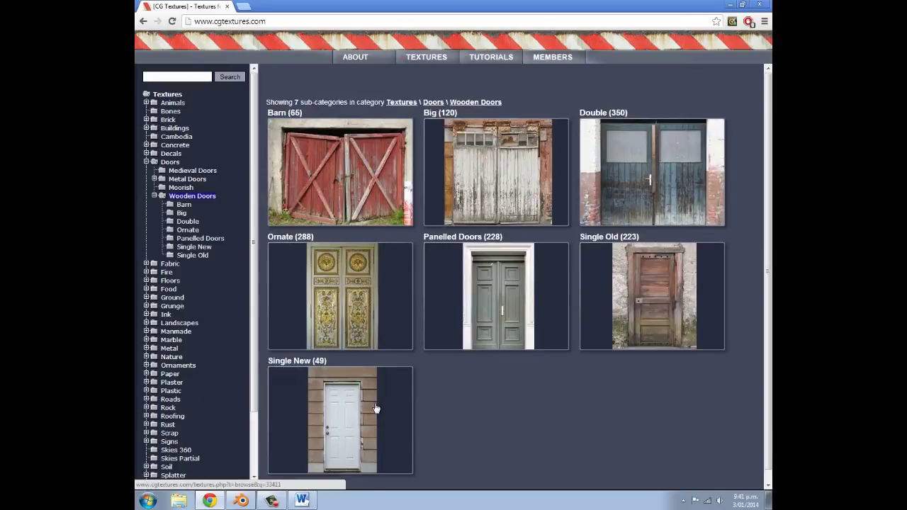
{"action": "left_click", "coordinate": [349, 416]}
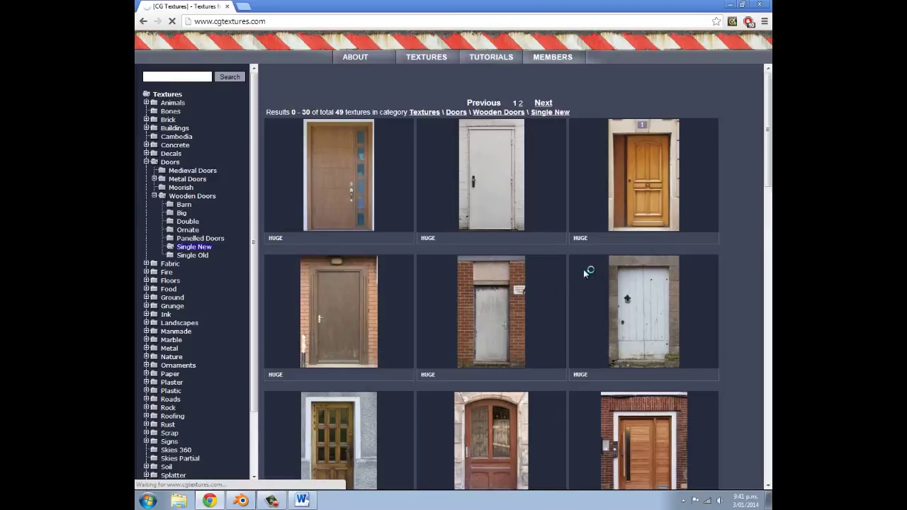
{"action": "scroll", "coordinate": [584, 269], "scroll_direction": "down", "scroll_amount": 2}
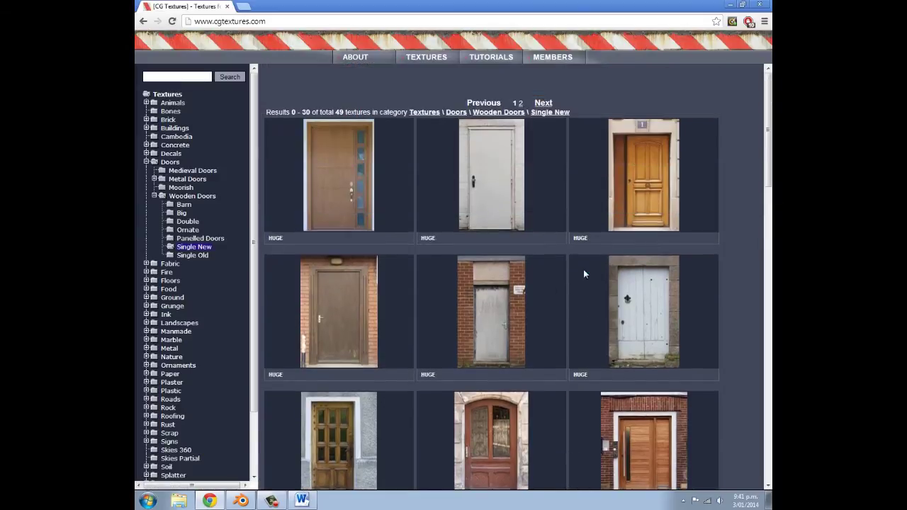
Step: Open the DoorsWood0148 wooden door texture from the category listing and download its small version
{"action": "scroll", "coordinate": [583, 274], "scroll_direction": "down", "scroll_amount": 2}
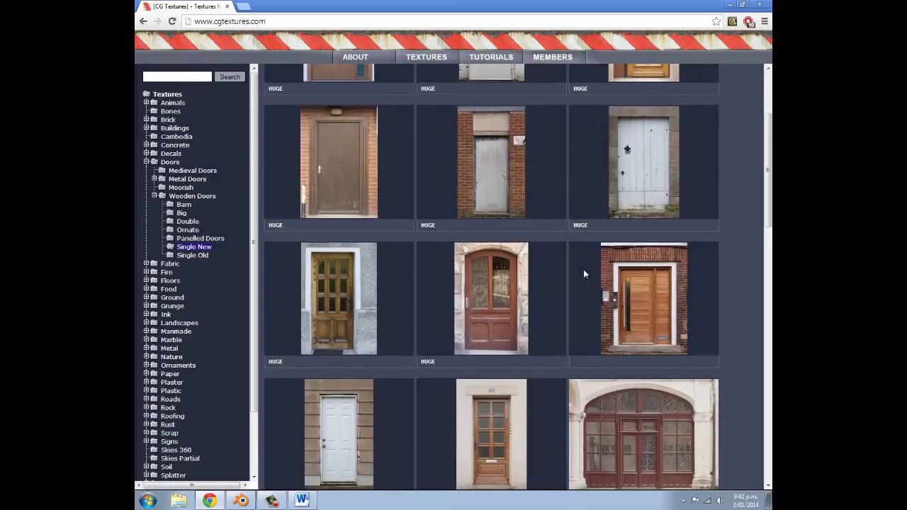
{"action": "scroll", "coordinate": [583, 274], "scroll_direction": "down", "scroll_amount": 1}
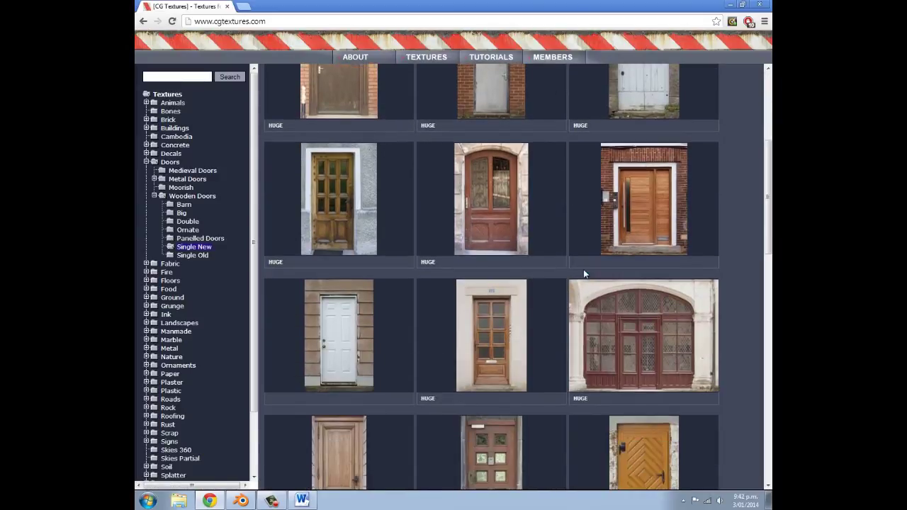
{"action": "left_click", "coordinate": [356, 225]}
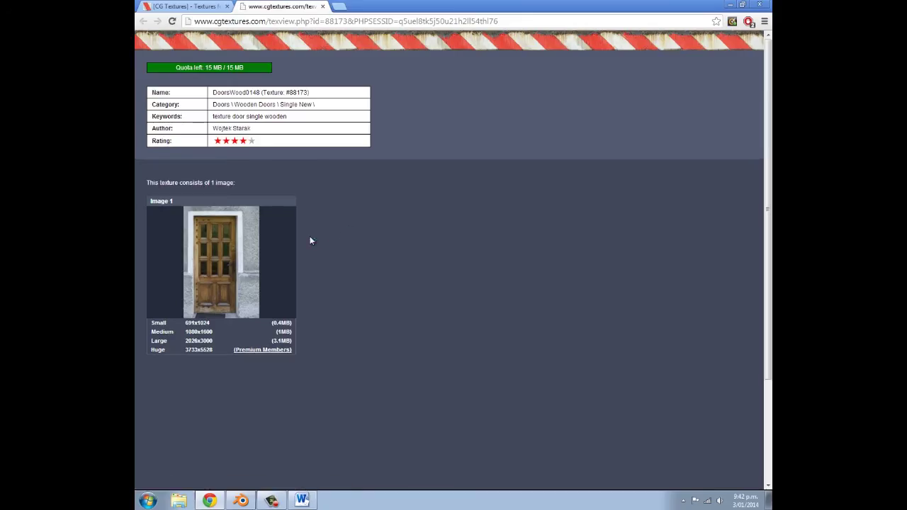
{"action": "mouse_move", "coordinate": [239, 253]}
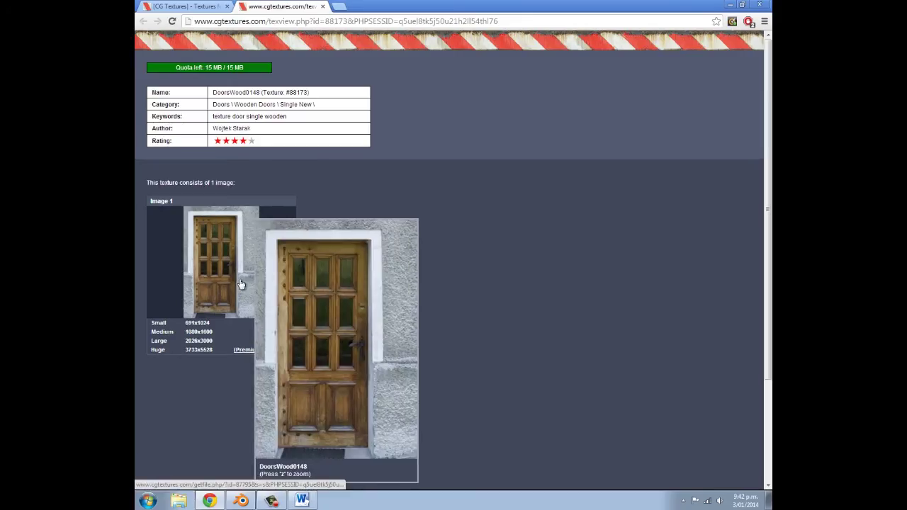
{"action": "left_click", "coordinate": [240, 284]}
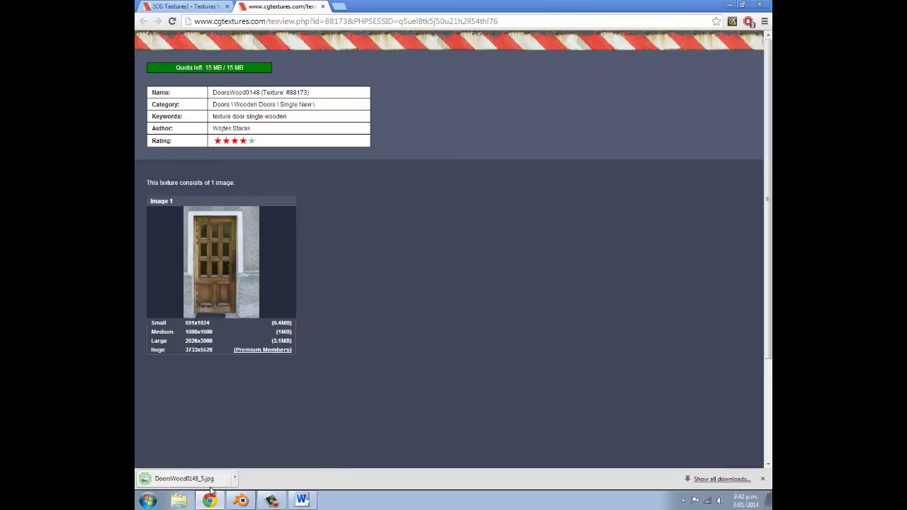
Step: Switch back to Blender and load DoorsWood0148_S.jpg from the Downloads folder as the door texture's image
{"action": "left_click", "coordinate": [241, 501]}
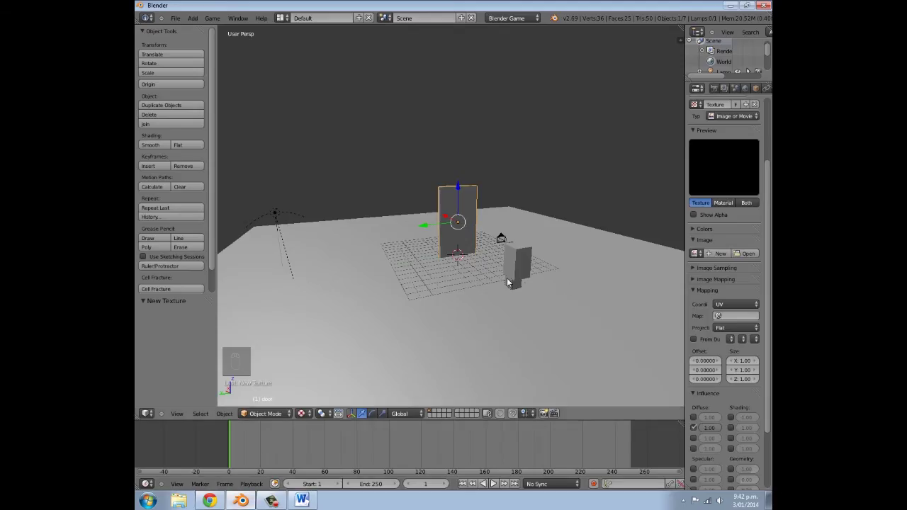
{"action": "left_click", "coordinate": [746, 253]}
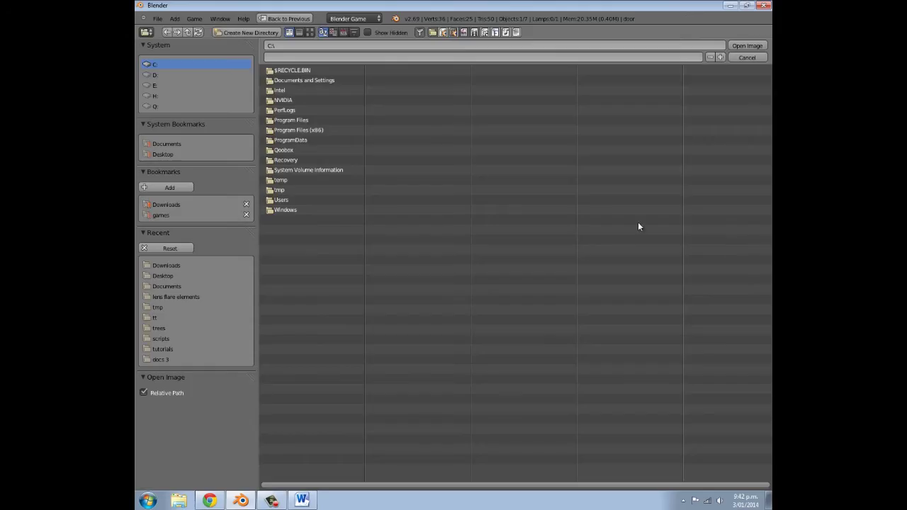
{"action": "left_click", "coordinate": [203, 205]}
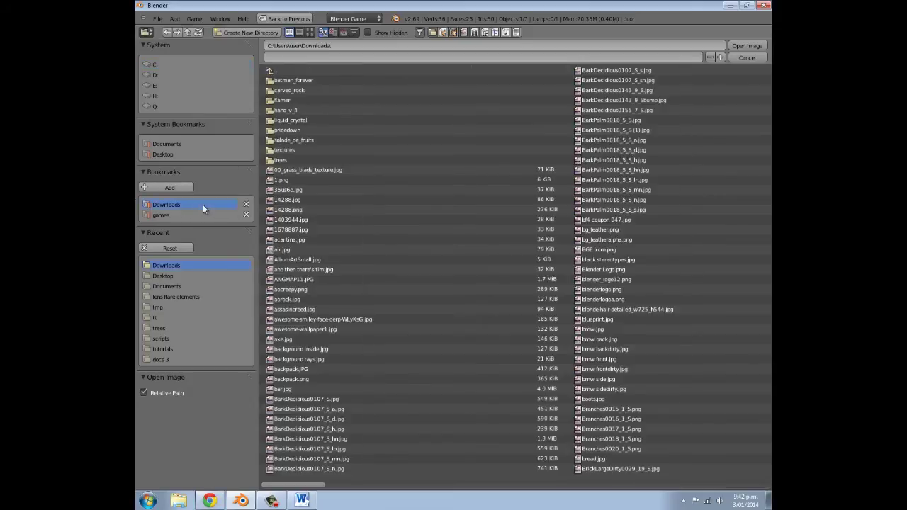
{"action": "left_click", "coordinate": [309, 32]}
{"action": "scroll", "coordinate": [771, 130], "scroll_direction": "down", "scroll_amount": 5}
{"action": "left_click_drag", "start_coordinate": [771, 130], "coordinate": [761, 203]}
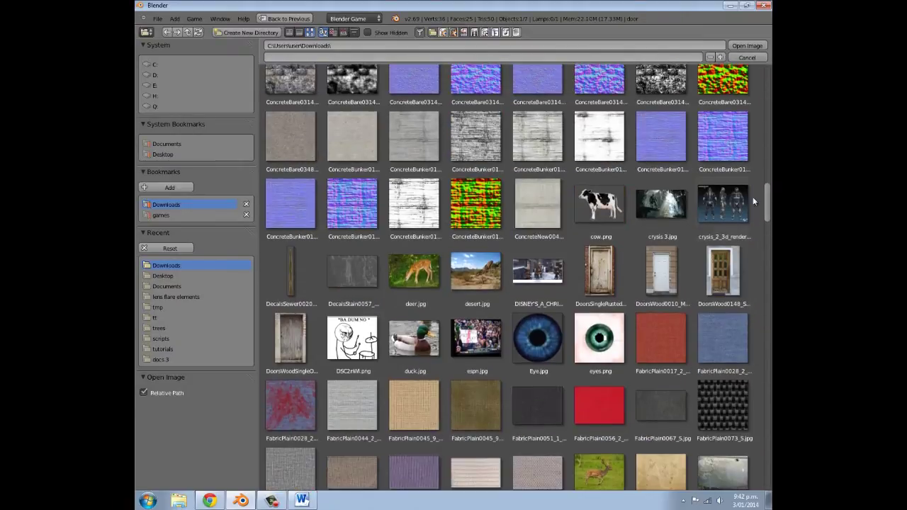
{"action": "left_click", "coordinate": [724, 268]}
{"action": "left_click", "coordinate": [762, 49]}
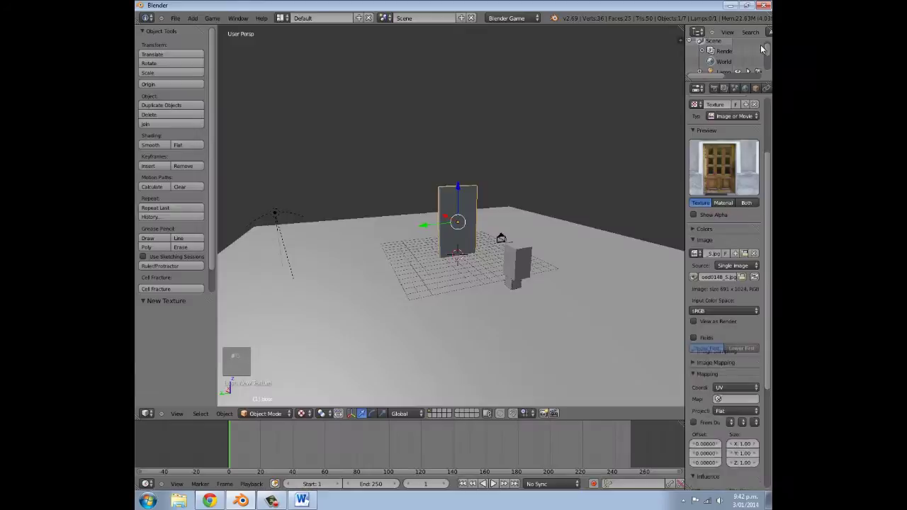
Step: UV-map the whole door mesh from the right orthographic view with Project from View (Bounds)
{"action": "scroll", "coordinate": [755, 400], "scroll_direction": "down", "scroll_amount": 6}
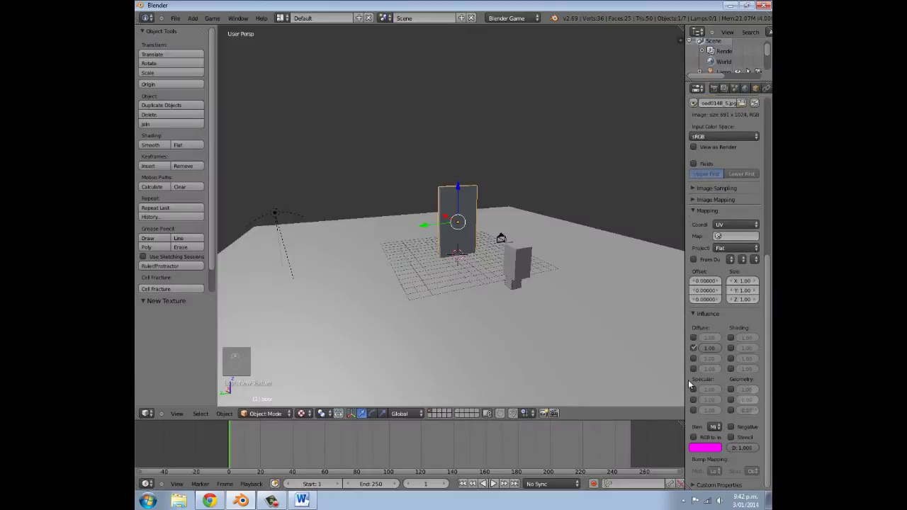
{"action": "scroll", "coordinate": [691, 385], "scroll_direction": "up", "scroll_amount": 3}
{"action": "middle_click_drag", "start_coordinate": [507, 253], "coordinate": [434, 265]}
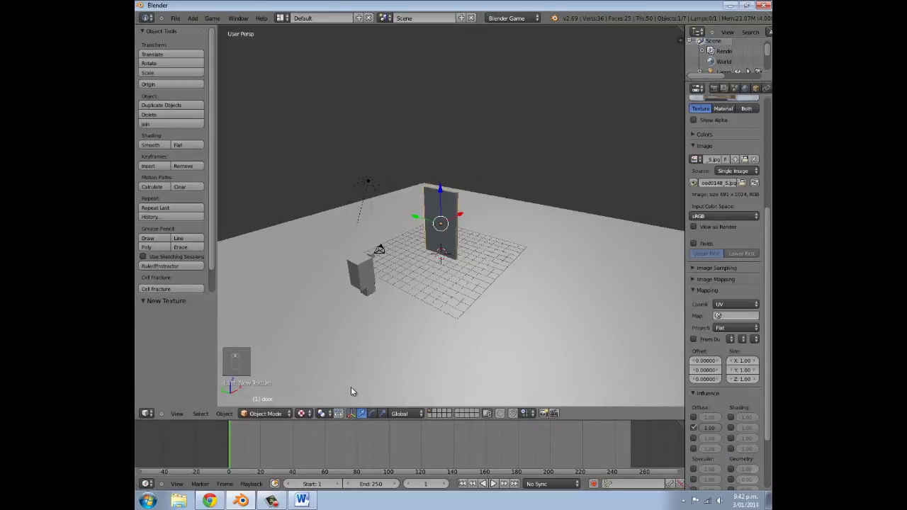
{"action": "middle_click_drag", "start_coordinate": [319, 239], "coordinate": [415, 207]}
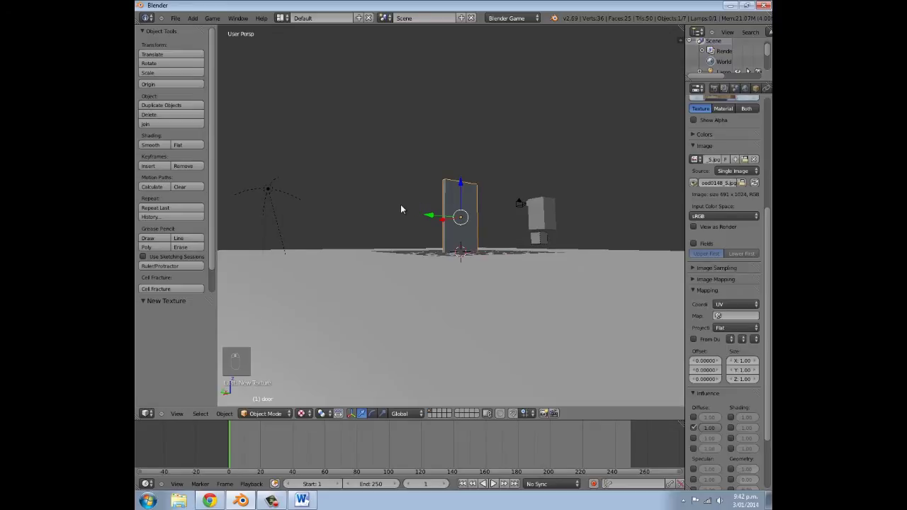
{"action": "key", "text": "KP_1"}
{"action": "key", "text": "KP_5"}
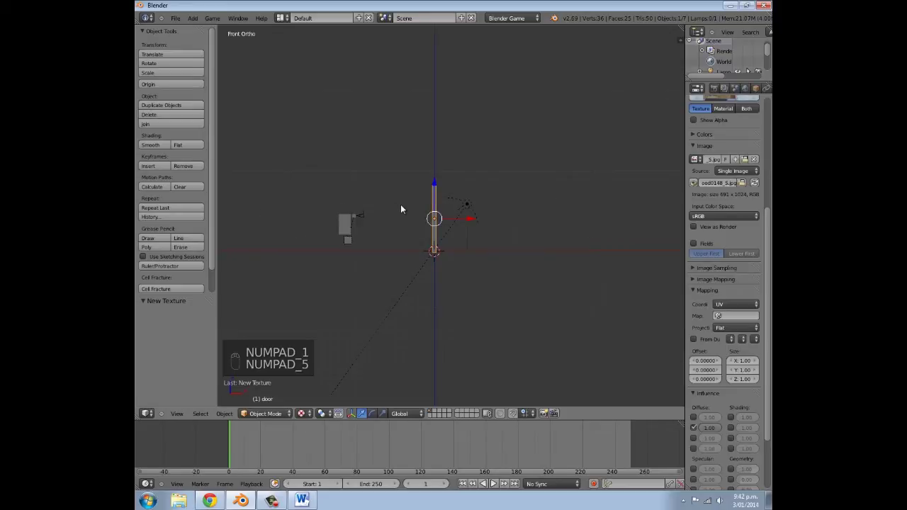
{"action": "key", "text": "KP_3"}
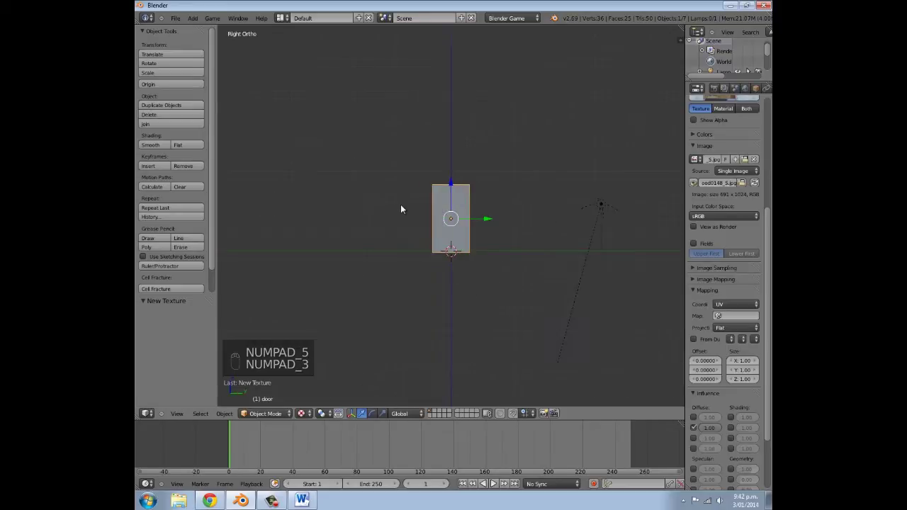
{"action": "key", "text": "Tab"}
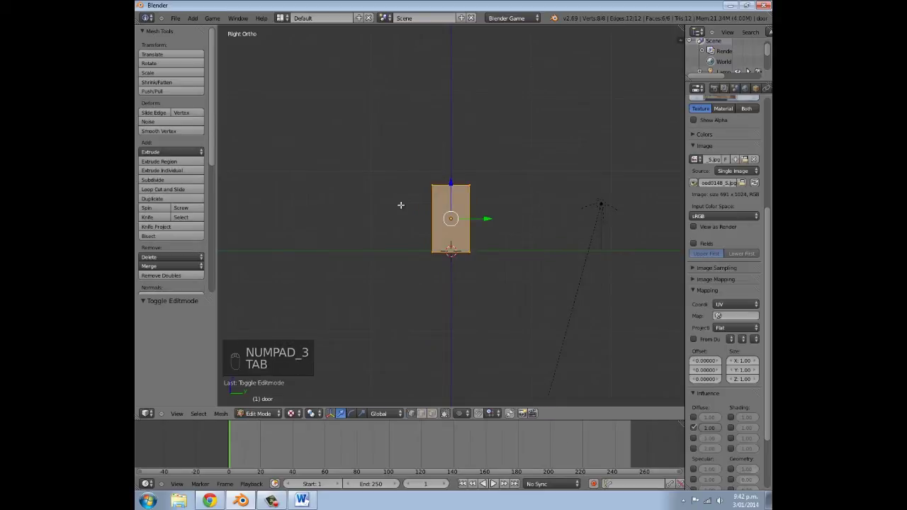
{"action": "key", "text": "u"}
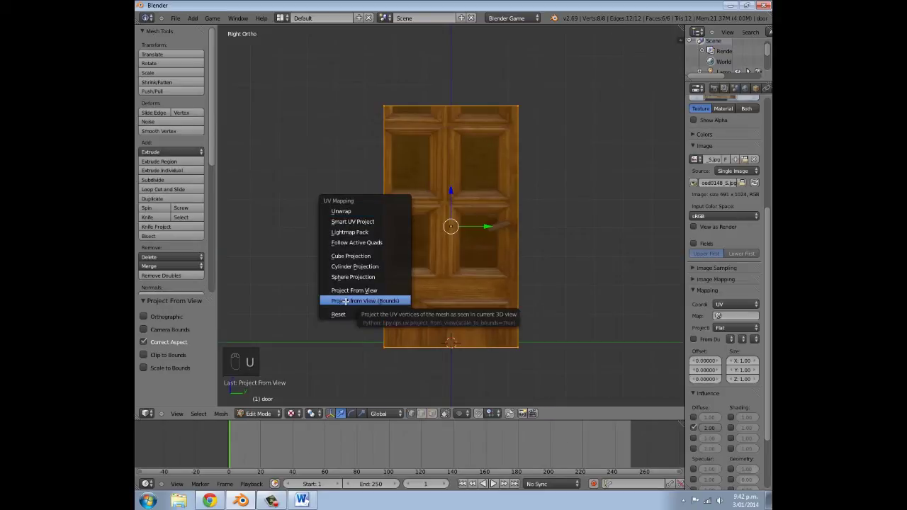
{"action": "left_click", "coordinate": [346, 302]}
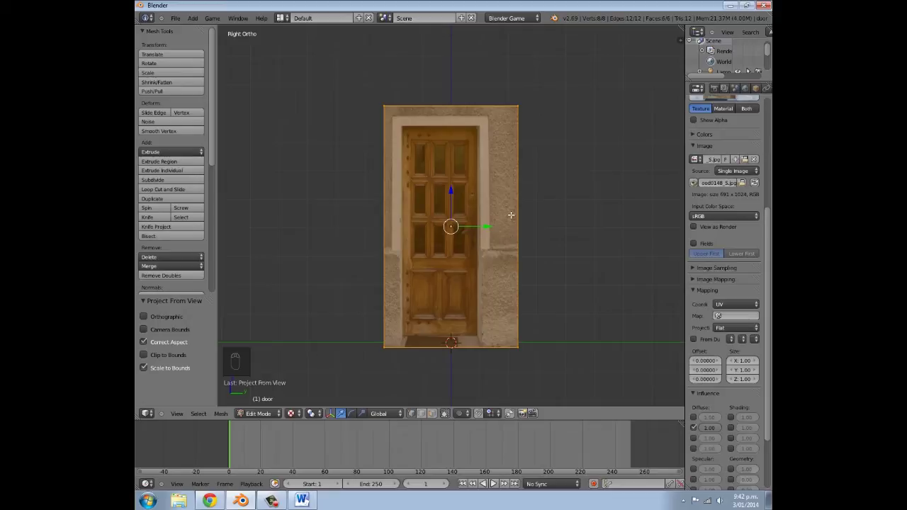
Step: Split the 3D view to add a UV/Image Editor beside it showing DoorsWood0148_S.jpg
{"action": "left_click_drag", "start_coordinate": [681, 29], "coordinate": [479, 82]}
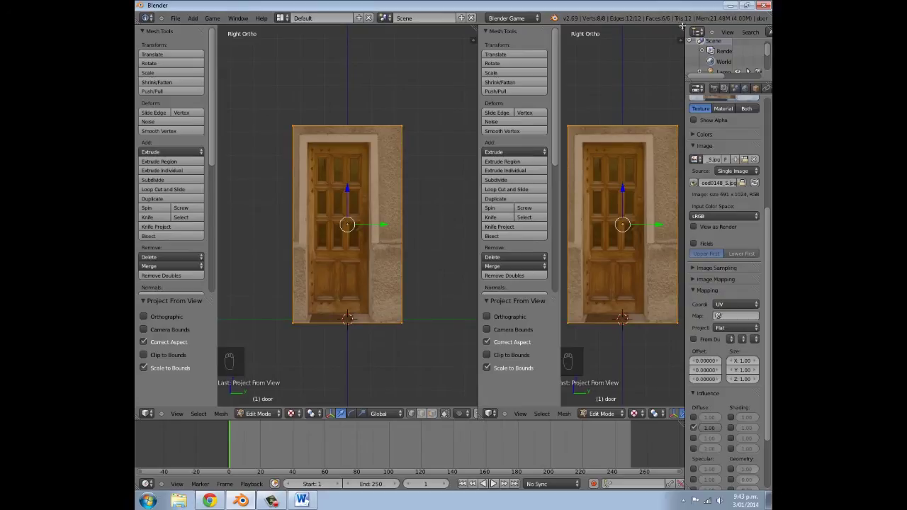
{"action": "left_click", "coordinate": [489, 413]}
{"action": "left_click", "coordinate": [517, 338]}
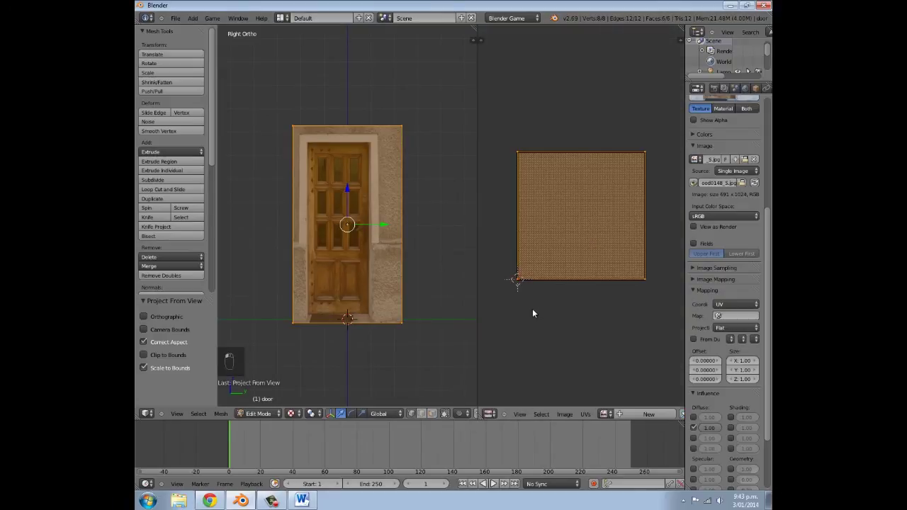
{"action": "left_click", "coordinate": [605, 415]}
{"action": "left_click", "coordinate": [623, 304]}
Step: Scale the UVs by 0.858 along X, shrink them overall, and move them by -0.057 in X and -0.004 in Y
{"action": "scroll", "coordinate": [601, 287], "scroll_direction": "down", "scroll_amount": 6}
{"action": "key", "text": "s"}
{"action": "key", "text": "x"}
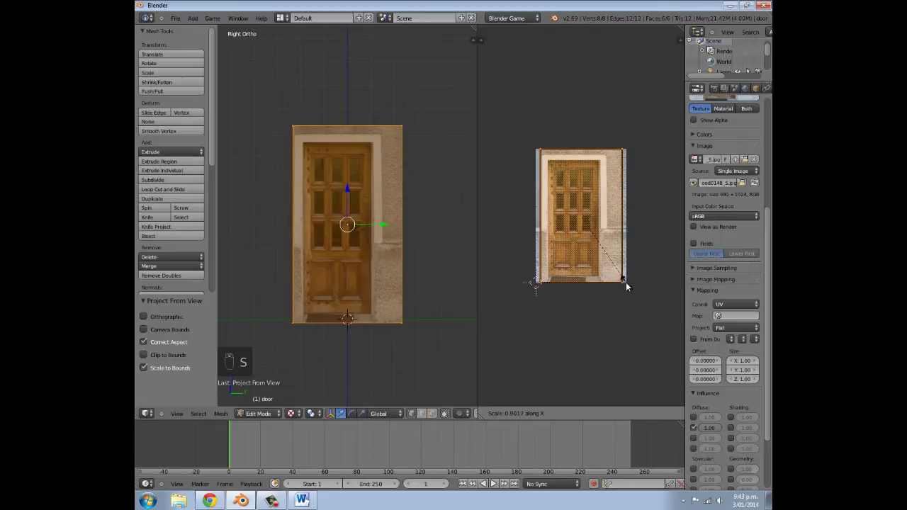
{"action": "left_click", "coordinate": [626, 283]}
{"action": "scroll", "coordinate": [631, 284], "scroll_direction": "up", "scroll_amount": 2}
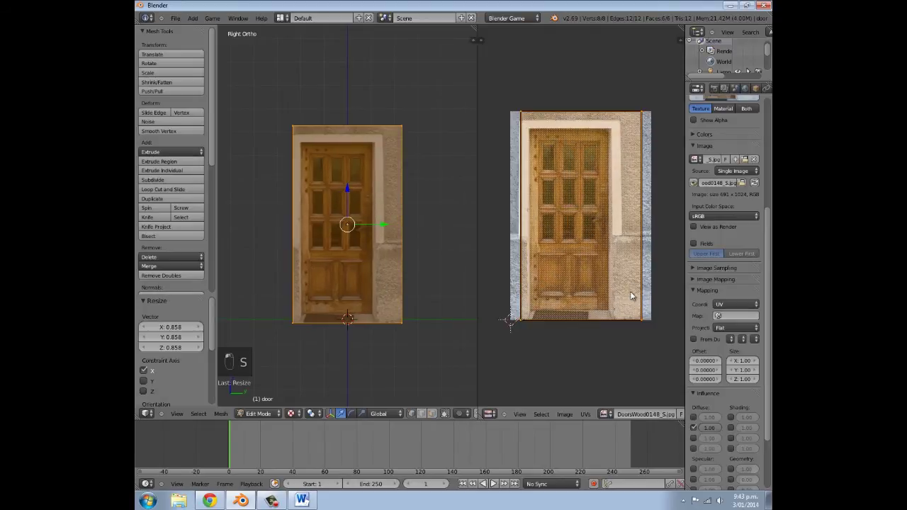
{"action": "scroll", "coordinate": [630, 283], "scroll_direction": "down", "scroll_amount": 2}
{"action": "scroll", "coordinate": [632, 284], "scroll_direction": "up", "scroll_amount": 1}
{"action": "key", "text": "s"}
{"action": "left_click", "coordinate": [629, 275]}
{"action": "key", "text": "g"}
{"action": "left_click", "coordinate": [624, 268]}
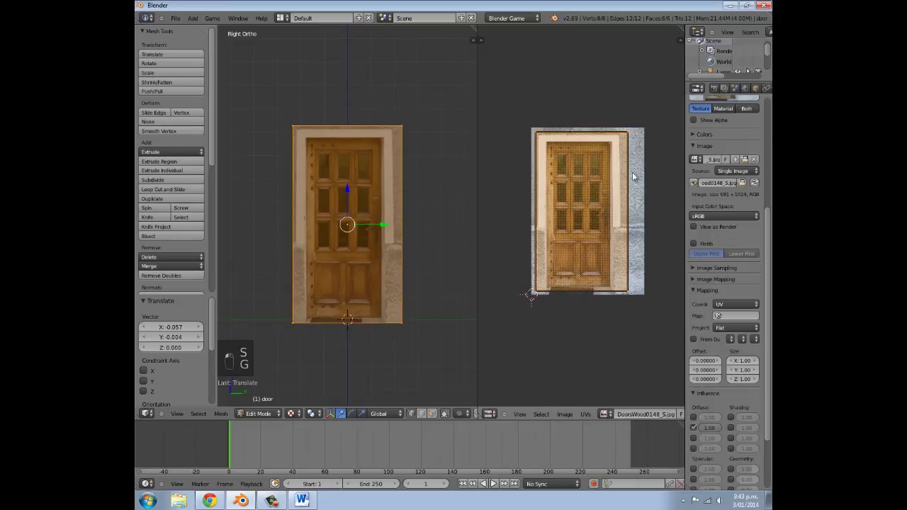
{"action": "right_click", "coordinate": [620, 130]}
{"action": "key", "text": "g"}
{"action": "left_click", "coordinate": [627, 149]}
{"action": "key", "text": "ctrl+z"}
{"action": "key", "text": "a"}
{"action": "key", "text": "a"}
{"action": "key", "text": "a"}
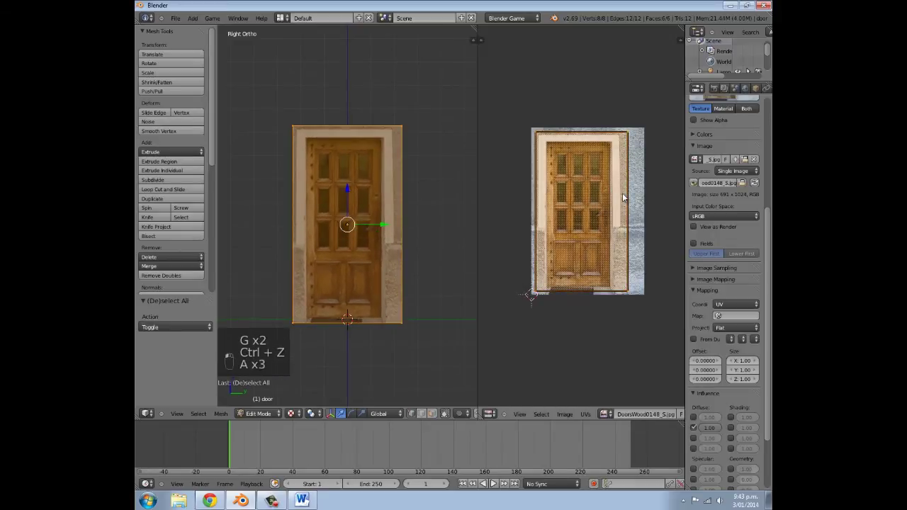
Step: Narrow the UVs along X, shift them by -0.022, and scale them by 0.894 along X to the wooden door's width
{"action": "key", "text": "s"}
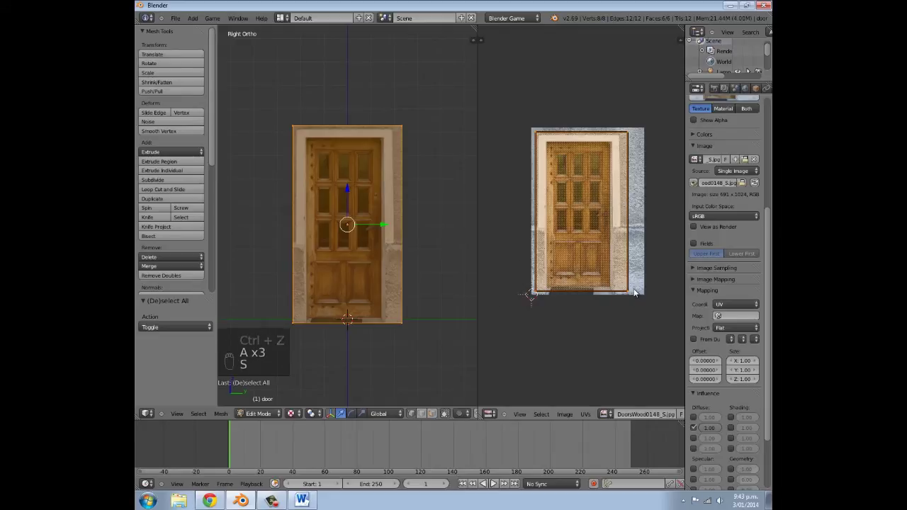
{"action": "key", "text": "x"}
{"action": "key", "text": "s"}
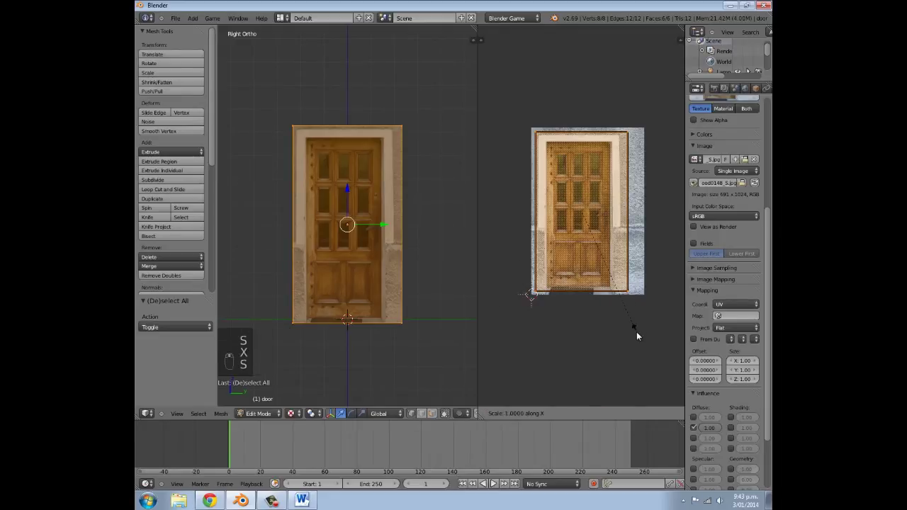
{"action": "left_click", "coordinate": [626, 316]}
{"action": "key", "text": "s"}
{"action": "left_click", "coordinate": [626, 317]}
{"action": "key", "text": "g"}
{"action": "left_click", "coordinate": [614, 313]}
{"action": "key", "text": "s"}
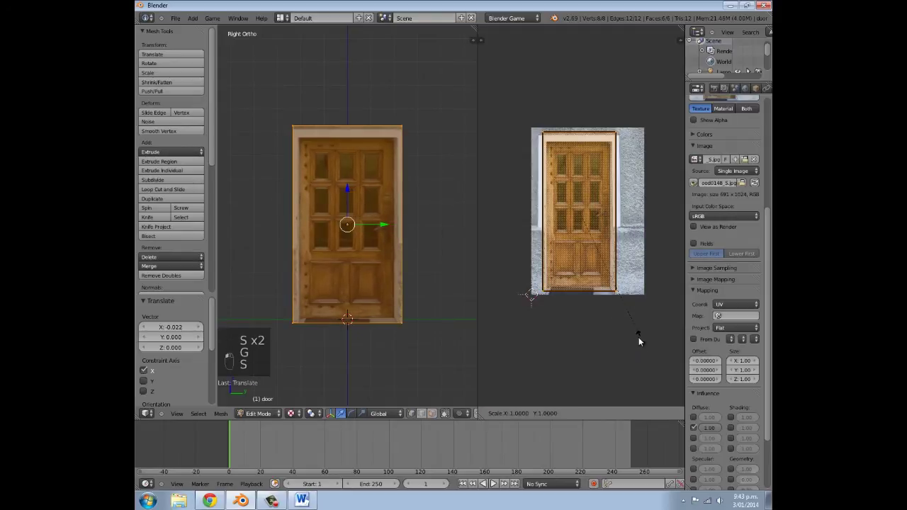
{"action": "key", "text": "x"}
{"action": "left_click", "coordinate": [628, 327]}
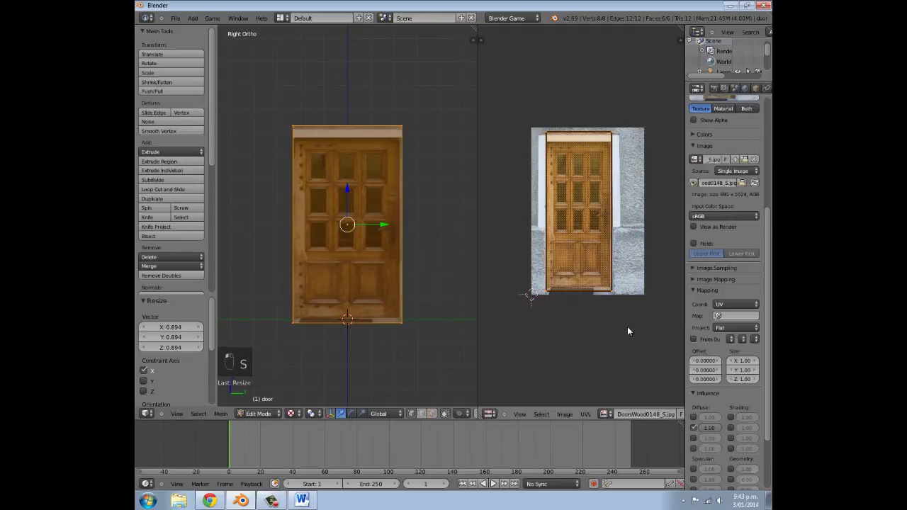
Step: Nudge the UVs along X by -0.007 and 0.004, then scale them by 0.986 along X
{"action": "key", "text": "g"}
{"action": "left_click", "coordinate": [628, 339]}
{"action": "key", "text": "g"}
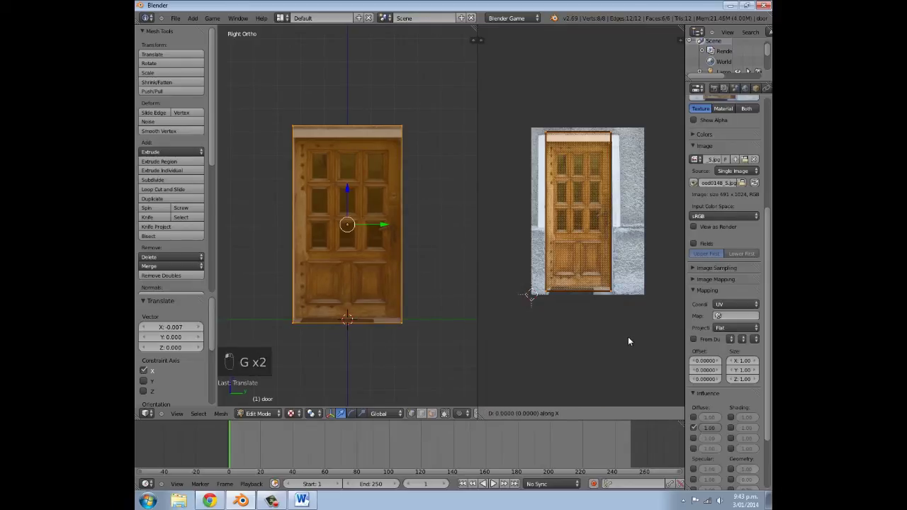
{"action": "left_click", "coordinate": [633, 338]}
{"action": "key", "text": "s"}
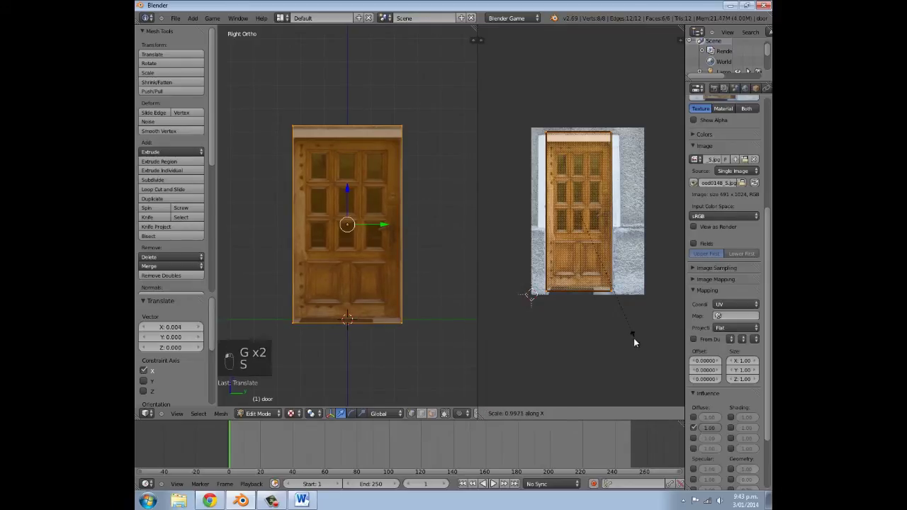
{"action": "left_click", "coordinate": [627, 332]}
Step: Fit the UVs to the wooden door's height by scaling 0.876 along Y, repositioning them and scaling 1.022 along Y, then check the textured door
{"action": "key", "text": "s"}
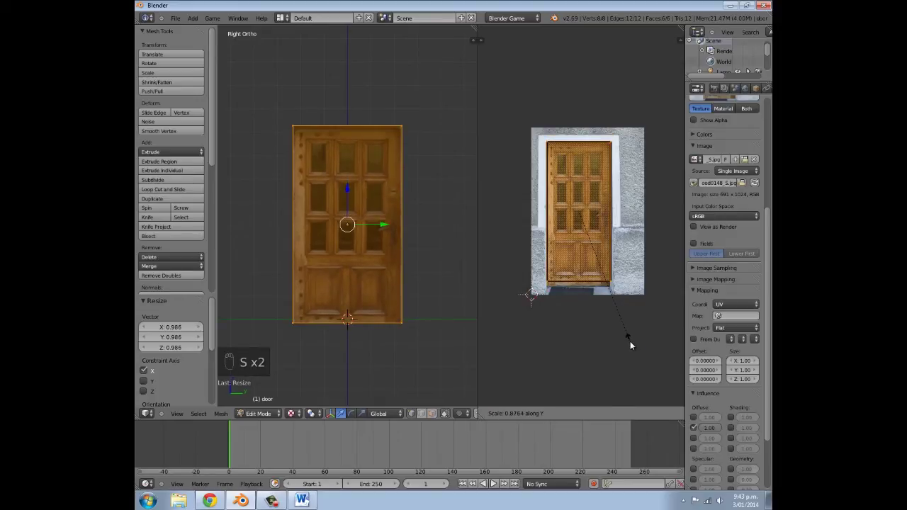
{"action": "left_click", "coordinate": [630, 341]}
{"action": "key", "text": "g"}
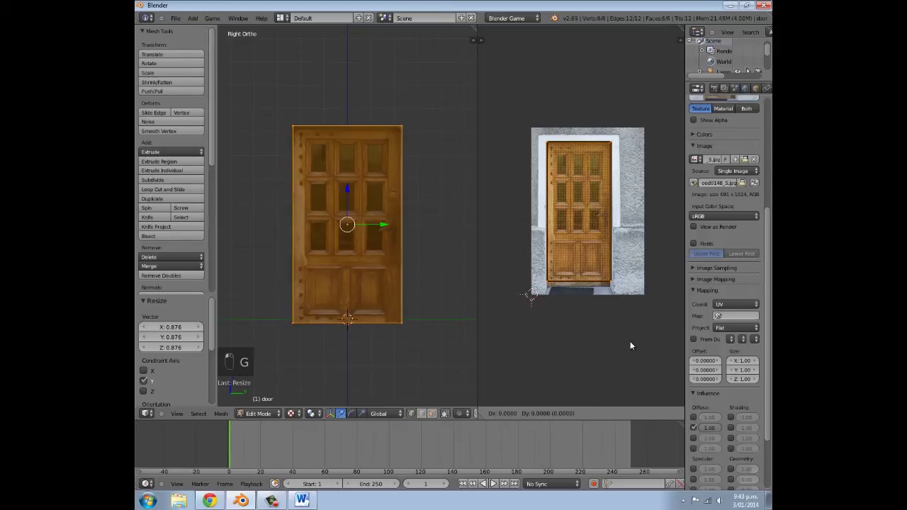
{"action": "left_click", "coordinate": [635, 353]}
{"action": "key", "text": "g"}
{"action": "left_click", "coordinate": [635, 354]}
{"action": "key", "text": "s"}
{"action": "left_click", "coordinate": [672, 379]}
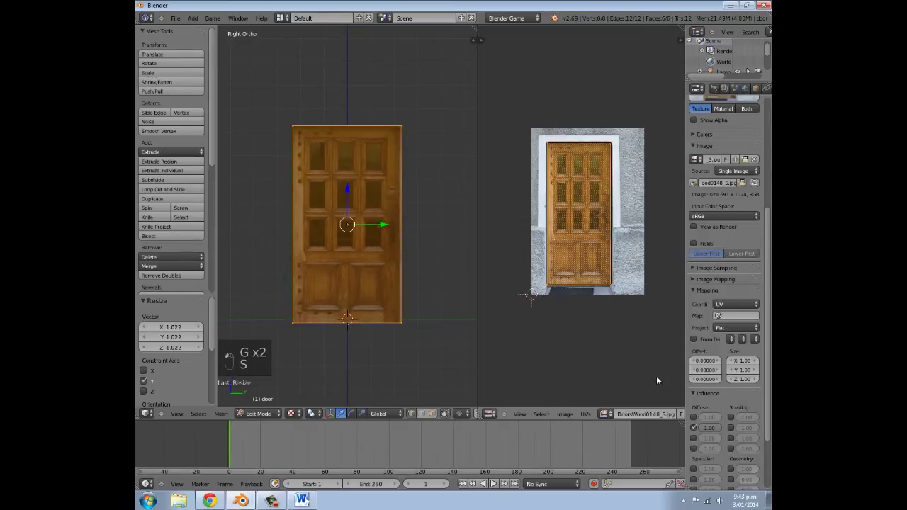
{"action": "key", "text": "Tab"}
{"action": "middle_click_drag", "start_coordinate": [357, 300], "coordinate": [396, 302]}
{"action": "scroll", "coordinate": [437, 227], "scroll_direction": "up", "scroll_amount": 4}
{"action": "scroll", "coordinate": [423, 148], "scroll_direction": "down", "scroll_amount": 2}
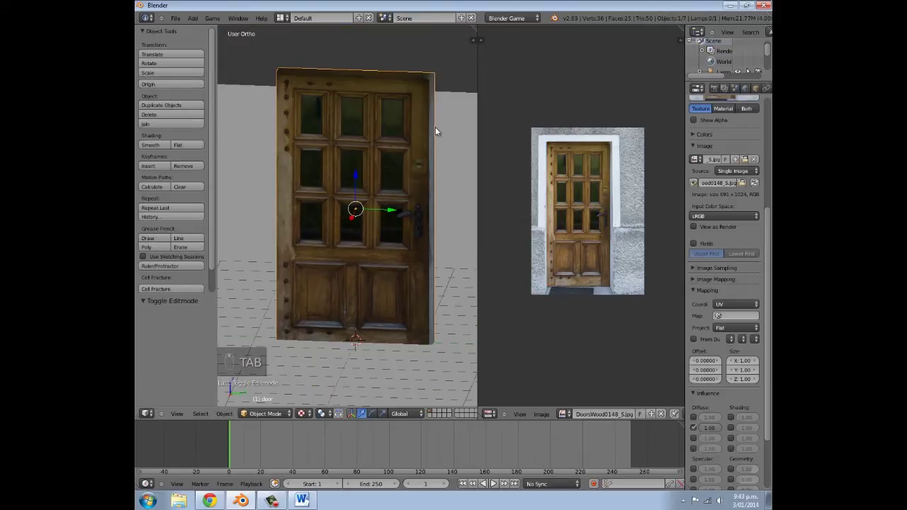
Step: Select the door's UVs along the edge of the wooden door image, shift them slightly along X, and return to Object Mode
{"action": "key", "text": "Tab"}
{"action": "key", "text": "a"}
{"action": "key", "text": "a"}
{"action": "key", "text": "a"}
{"action": "key", "text": "b"}
{"action": "left_click_drag", "start_coordinate": [608, 127], "coordinate": [695, 339]}
{"action": "key", "text": "b"}
{"action": "left_click_drag", "start_coordinate": [602, 125], "coordinate": [647, 324]}
{"action": "key", "text": "g"}
{"action": "key", "text": "x"}
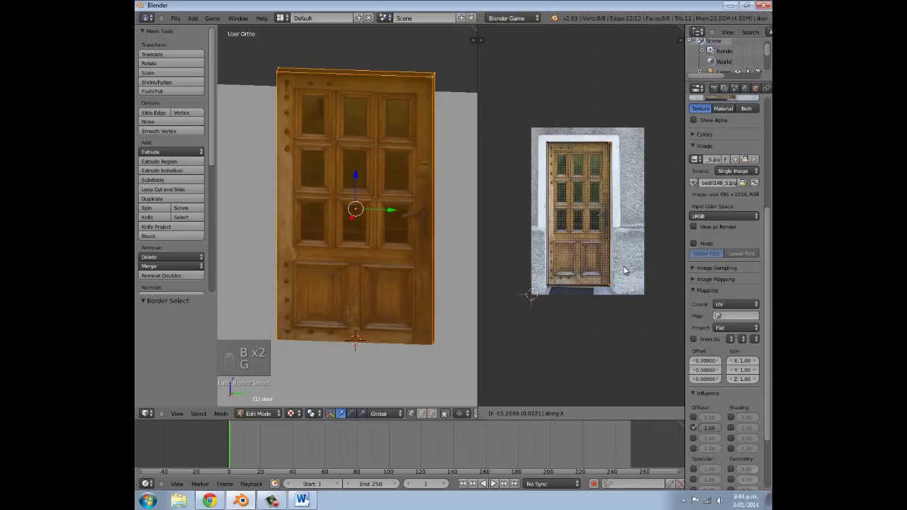
{"action": "left_click", "coordinate": [627, 270]}
{"action": "key", "text": "Tab"}
Step: Merge the image editor area into the 3D view and hide the tool shelf
{"action": "scroll", "coordinate": [385, 278], "scroll_direction": "down", "scroll_amount": 2}
{"action": "middle_click_drag", "start_coordinate": [385, 278], "coordinate": [384, 236]}
{"action": "scroll", "coordinate": [323, 277], "scroll_direction": "down", "scroll_amount": 5}
{"action": "scroll", "coordinate": [389, 227], "scroll_direction": "up", "scroll_amount": 7}
{"action": "scroll", "coordinate": [359, 224], "scroll_direction": "down", "scroll_amount": 5}
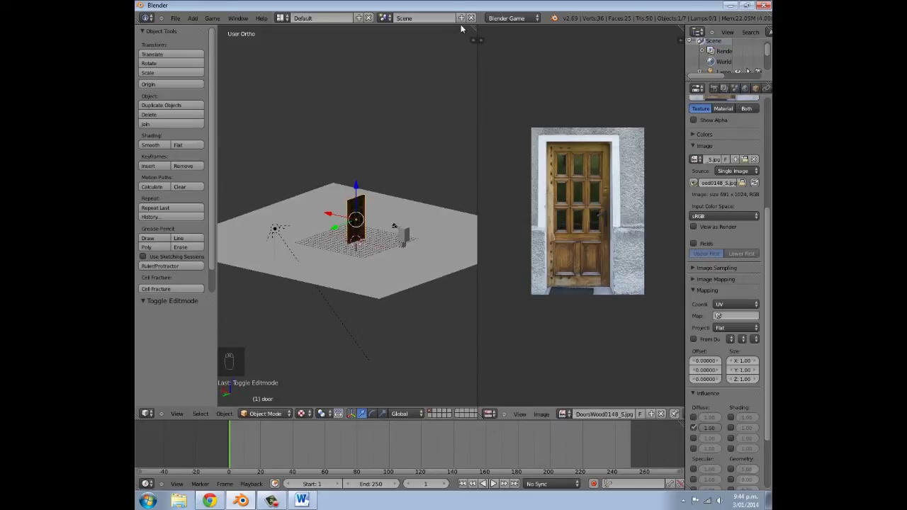
{"action": "left_click_drag", "start_coordinate": [475, 26], "coordinate": [556, 46]}
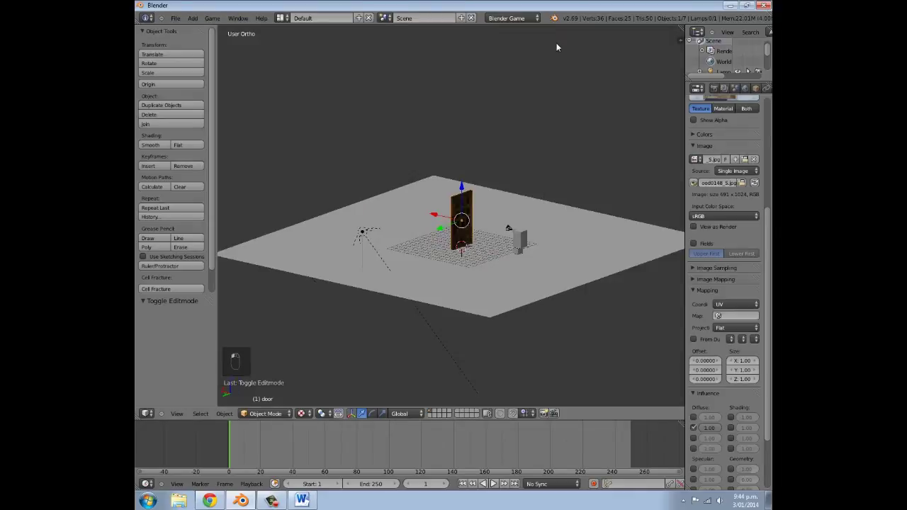
{"action": "scroll", "coordinate": [444, 212], "scroll_direction": "down", "scroll_amount": 3}
{"action": "scroll", "coordinate": [448, 211], "scroll_direction": "up", "scroll_amount": 5}
{"action": "middle_click_drag", "start_coordinate": [550, 198], "coordinate": [330, 227]}
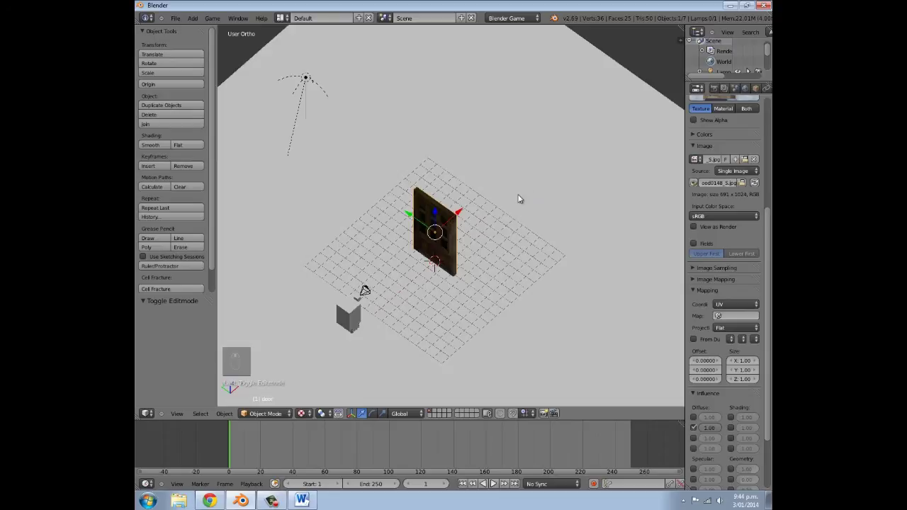
{"action": "key", "text": "t"}
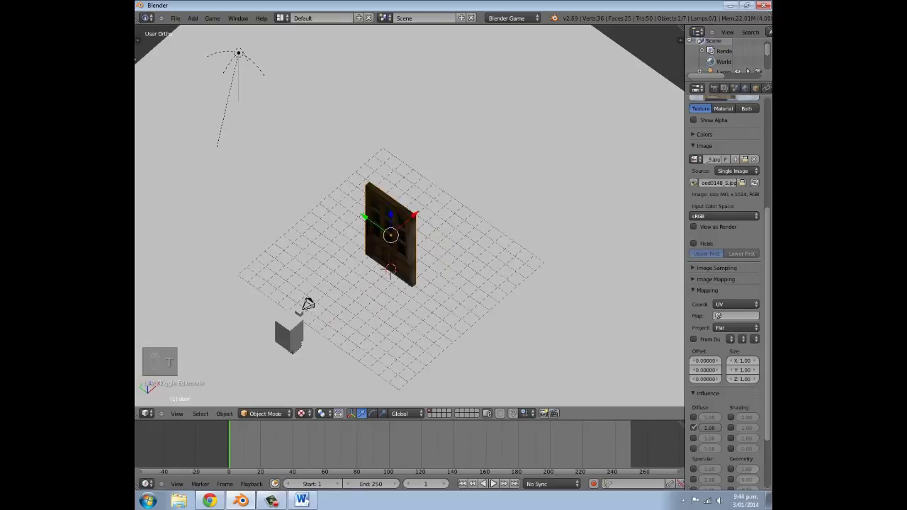
Step: Move the textured door along X past the grid's edge and add a cube at the 3D cursor
{"action": "left_click_drag", "start_coordinate": [410, 221], "coordinate": [507, 191]}
{"action": "key", "text": "shift+a"}
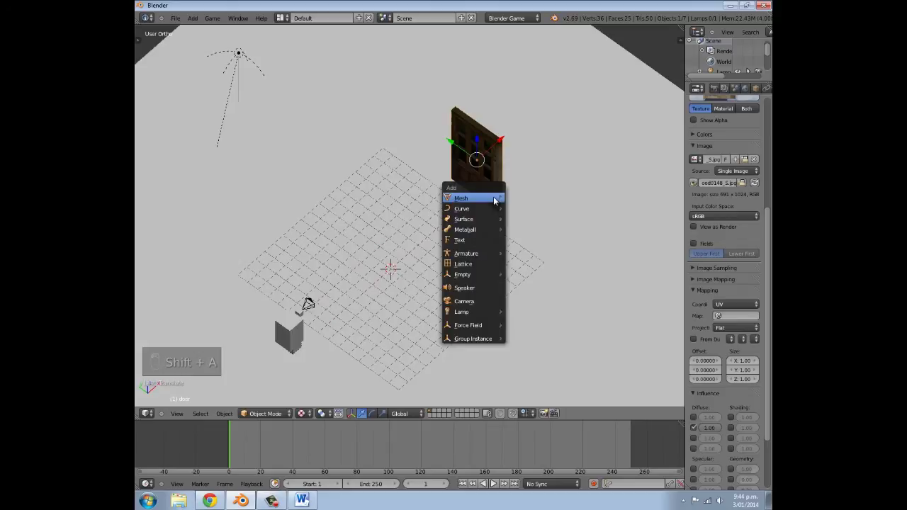
{"action": "mouse_move", "coordinate": [498, 199]}
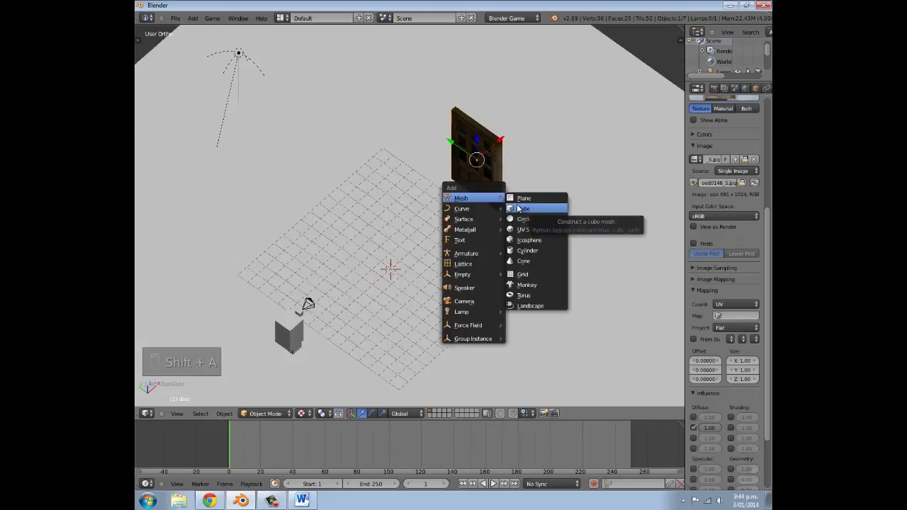
{"action": "left_click", "coordinate": [519, 208]}
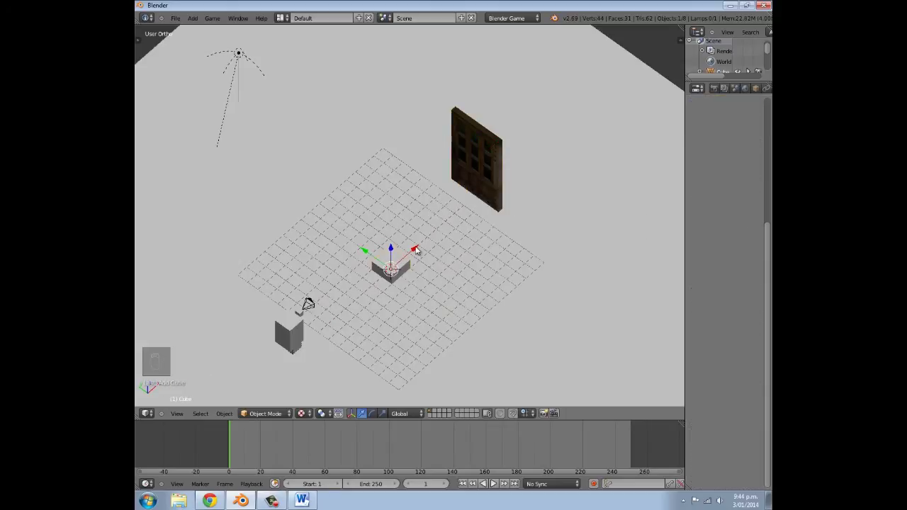
Step: Rename the new cube as door collision
{"action": "left_click", "coordinate": [755, 89]}
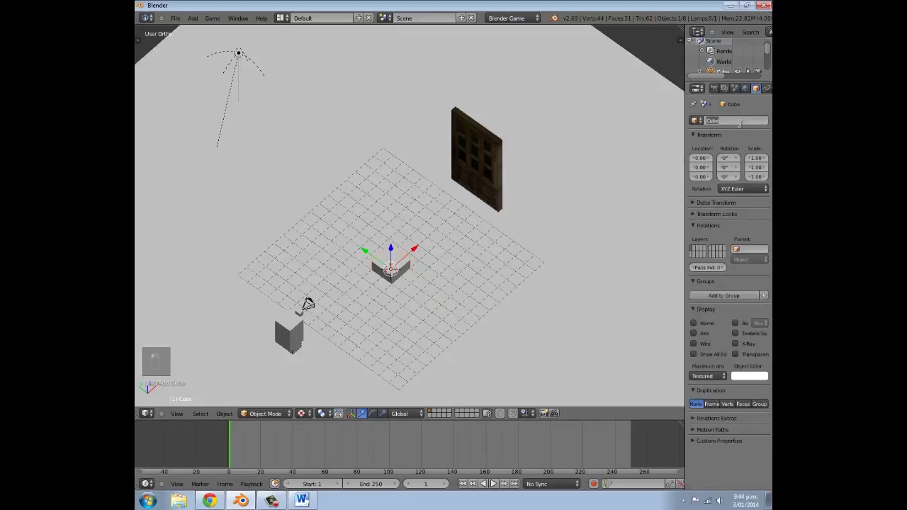
{"action": "left_click", "coordinate": [740, 124]}
{"action": "type", "text": "door collision"}
{"action": "key", "text": "Return"}
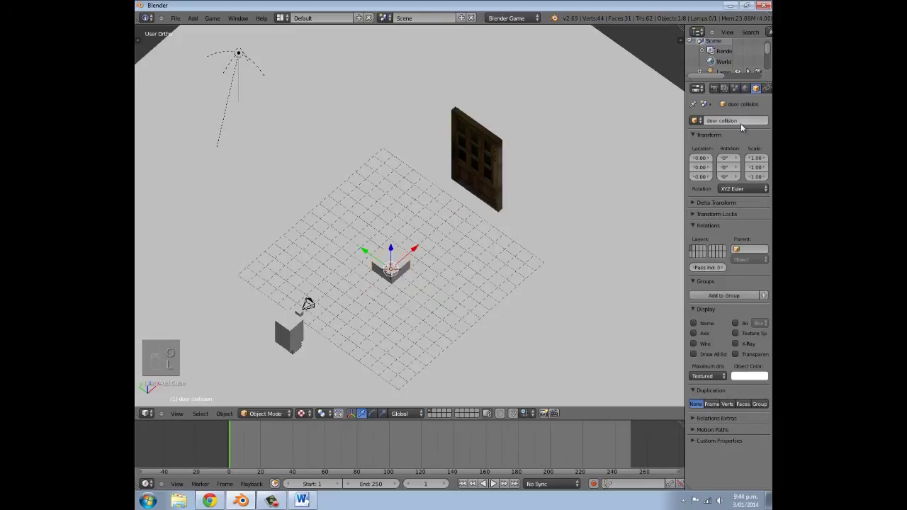
Step: Thin the door collision cube to an X scale of about 0.52 and move it along X to about 9.38, at the door
{"action": "key", "text": "s"}
{"action": "key", "text": "x"}
{"action": "left_click", "coordinate": [471, 254]}
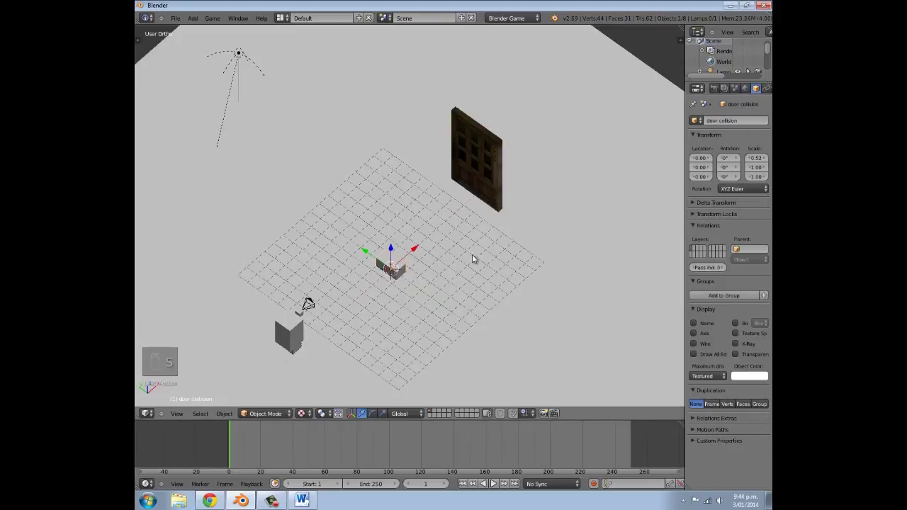
{"action": "key", "text": "g"}
{"action": "key", "text": "x"}
{"action": "left_click", "coordinate": [518, 200]}
{"action": "middle_click_drag", "start_coordinate": [518, 200], "coordinate": [496, 184]}
{"action": "scroll", "coordinate": [496, 184], "scroll_direction": "up", "scroll_amount": 3}
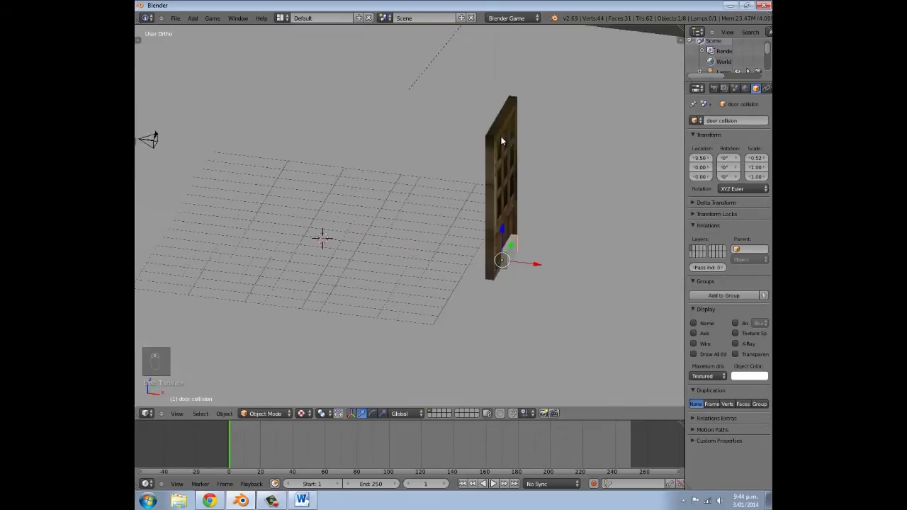
{"action": "key", "text": "g"}
{"action": "key", "text": "x"}
{"action": "left_click", "coordinate": [532, 261]}
Step: Widen the door collision cube to a Y scale of about 2.48 and center it on the door at Y about 0.04
{"action": "middle_click_drag", "start_coordinate": [532, 260], "coordinate": [514, 282]}
{"action": "key", "text": "s"}
{"action": "key", "text": "y"}
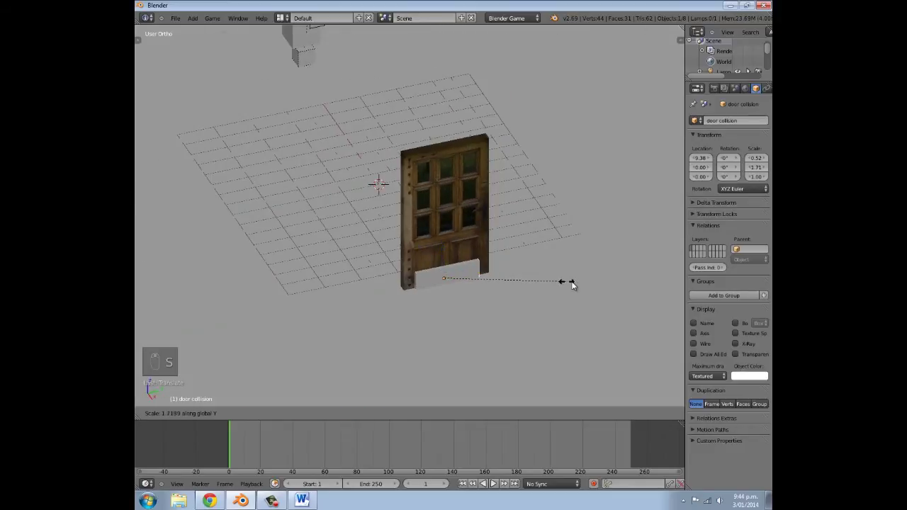
{"action": "left_click", "coordinate": [620, 281]}
{"action": "key", "text": "g"}
{"action": "key", "text": "y"}
{"action": "left_click", "coordinate": [578, 279]}
Step: Stretch the door collision cube to a Z scale of about 6.32 and raise it to Z about 2.68
{"action": "key", "text": "s"}
{"action": "key", "text": "z"}
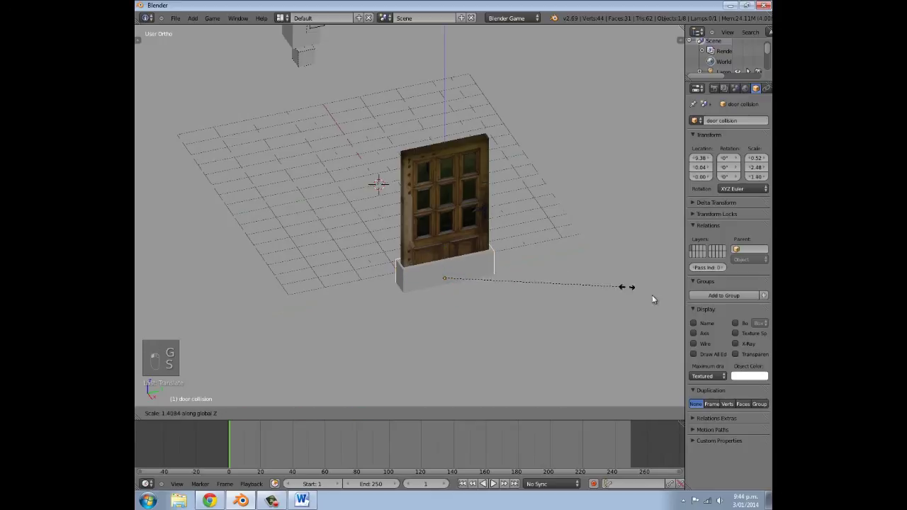
{"action": "left_click", "coordinate": [743, 313]}
{"action": "key", "text": "s"}
{"action": "key", "text": "z"}
{"action": "left_click", "coordinate": [560, 297]}
{"action": "key", "text": "s"}
{"action": "key", "text": "z"}
{"action": "left_click", "coordinate": [628, 307]}
{"action": "key", "text": "g"}
{"action": "key", "text": "z"}
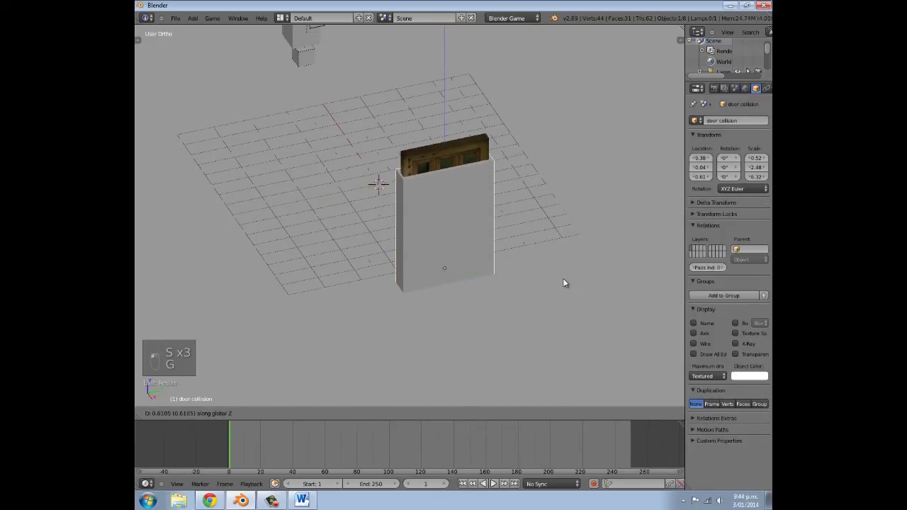
{"action": "left_click", "coordinate": [509, 265]}
Step: In front wireframe view, fit the collision box around the door with Z scale about 4.28, X location about 9.41 and Z about 4.04
{"action": "middle_click_drag", "start_coordinate": [508, 265], "coordinate": [615, 235]}
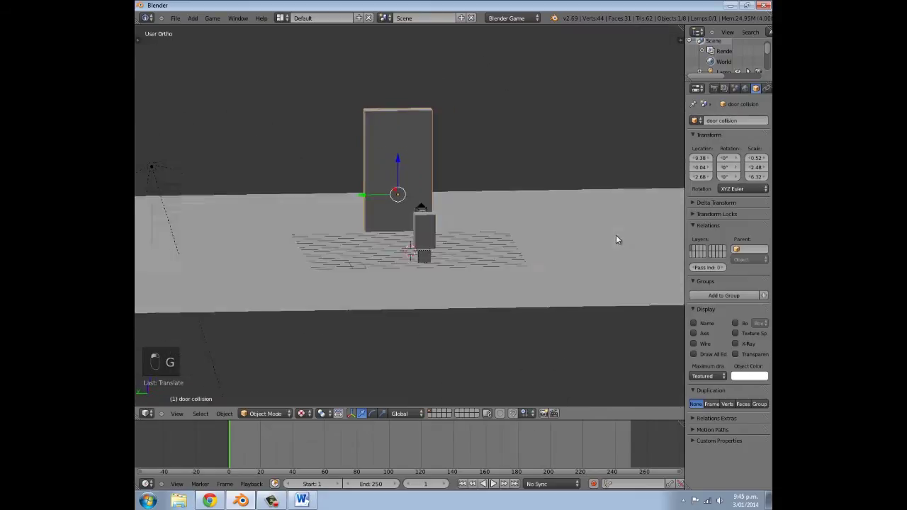
{"action": "key", "text": "KP_1"}
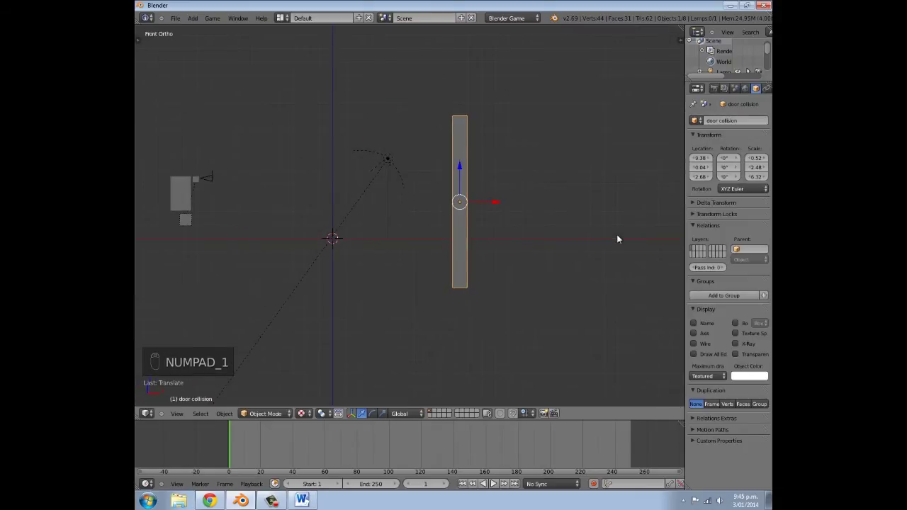
{"action": "key", "text": "z"}
{"action": "key", "text": "s"}
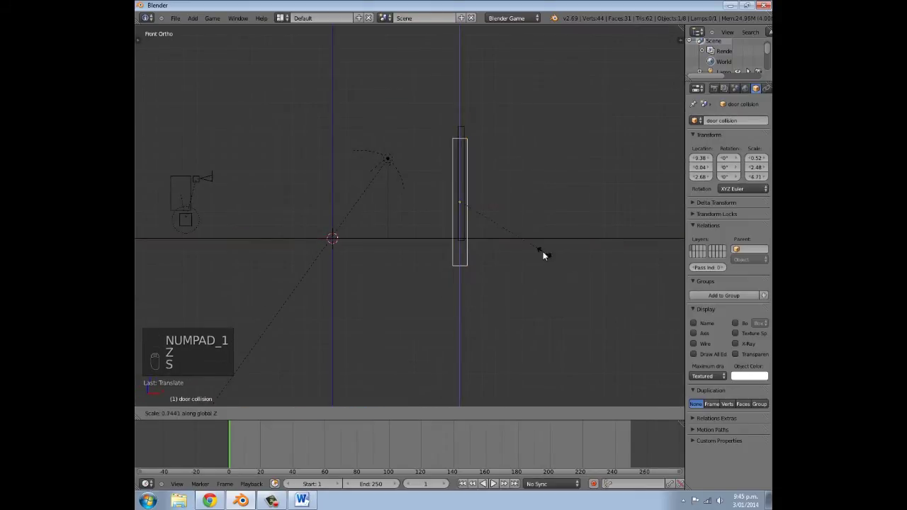
{"action": "left_click", "coordinate": [541, 250]}
{"action": "key", "text": "g"}
{"action": "left_click", "coordinate": [539, 231]}
{"action": "scroll", "coordinate": [506, 203], "scroll_direction": "up", "scroll_amount": 2}
{"action": "scroll", "coordinate": [505, 208], "scroll_direction": "up", "scroll_amount": 1}
{"action": "key", "text": "s"}
{"action": "key", "text": "z"}
{"action": "left_click", "coordinate": [573, 260]}
{"action": "scroll", "coordinate": [516, 256], "scroll_direction": "down", "scroll_amount": 3}
{"action": "left_click_drag", "start_coordinate": [487, 211], "coordinate": [488, 212]}
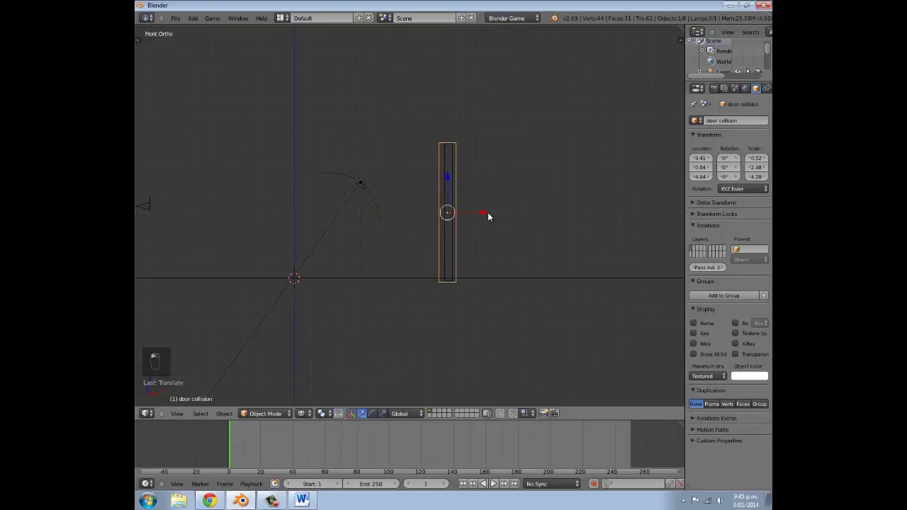
Step: Examine from several angles how the wireframe collision box encloses the door
{"action": "scroll", "coordinate": [487, 212], "scroll_direction": "up", "scroll_amount": 3}
{"action": "key", "text": "z"}
{"action": "mouse_move", "coordinate": [475, 215]}
{"action": "middle_mouse_down"}
{"action": "mouse_move", "coordinate": [501, 234]}
{"action": "mouse_move", "coordinate": [484, 226]}
{"action": "middle_mouse_up"}
{"action": "key", "text": "z"}
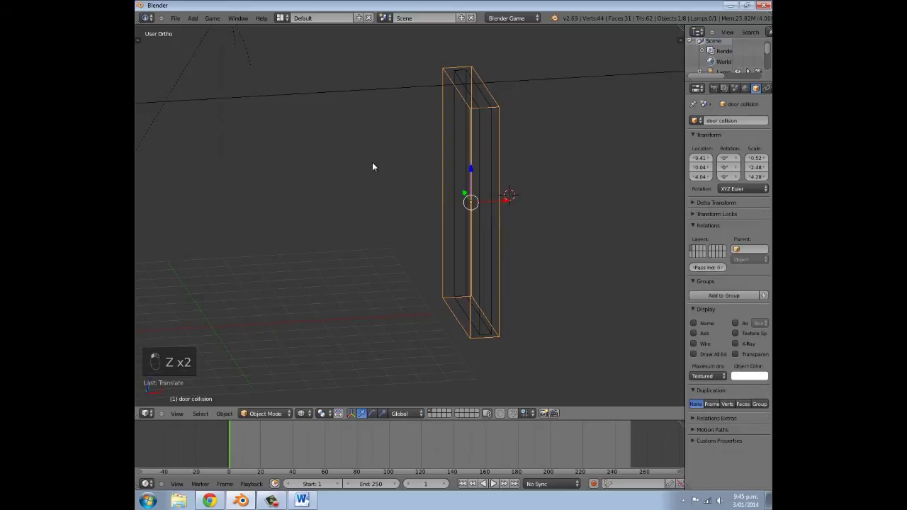
{"action": "middle_click_drag", "start_coordinate": [445, 193], "coordinate": [535, 210]}
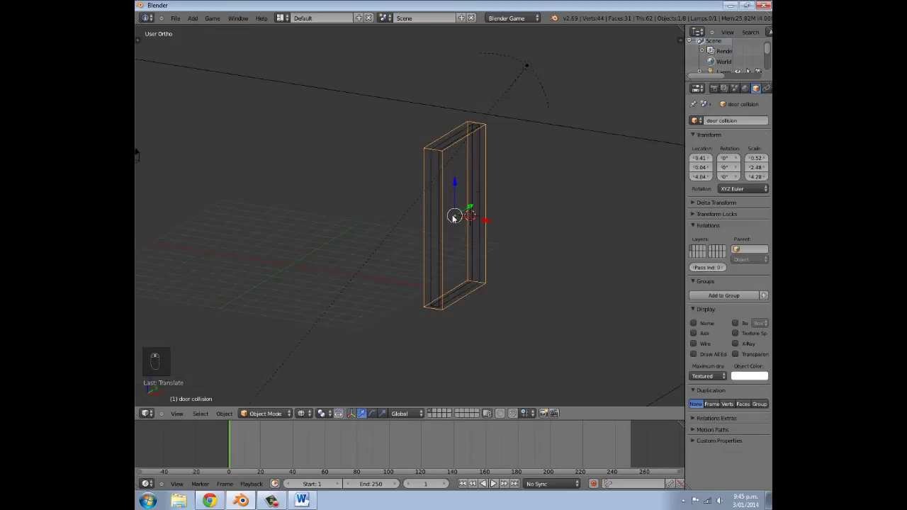
{"action": "middle_click_drag", "start_coordinate": [425, 192], "coordinate": [447, 190]}
{"action": "scroll", "coordinate": [447, 192], "scroll_direction": "down", "scroll_amount": 1}
{"action": "scroll", "coordinate": [756, 91], "scroll_direction": "down", "scroll_amount": 3}
{"action": "scroll", "coordinate": [753, 92], "scroll_direction": "down", "scroll_amount": 3}
Step: Set the door collision object's physics to Actor and Invisible, with Box collision bounds enabled
{"action": "left_click", "coordinate": [741, 90]}
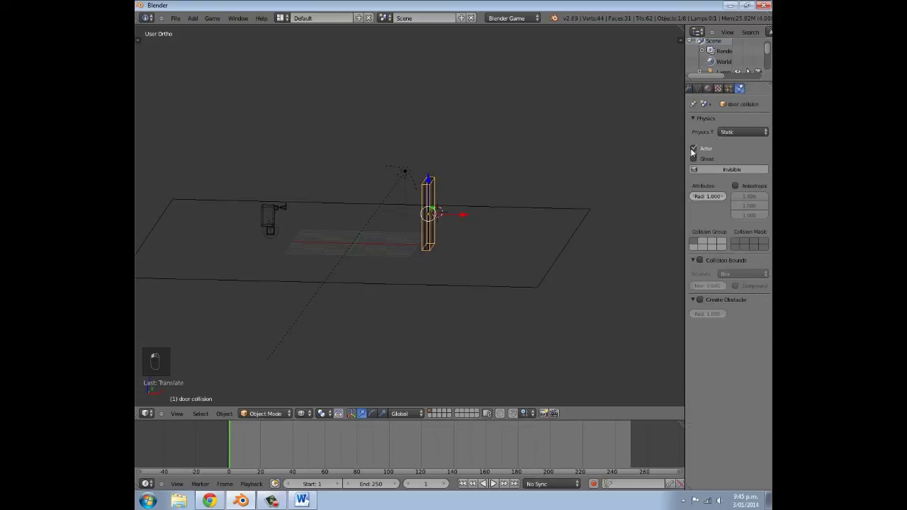
{"action": "left_click", "coordinate": [700, 262]}
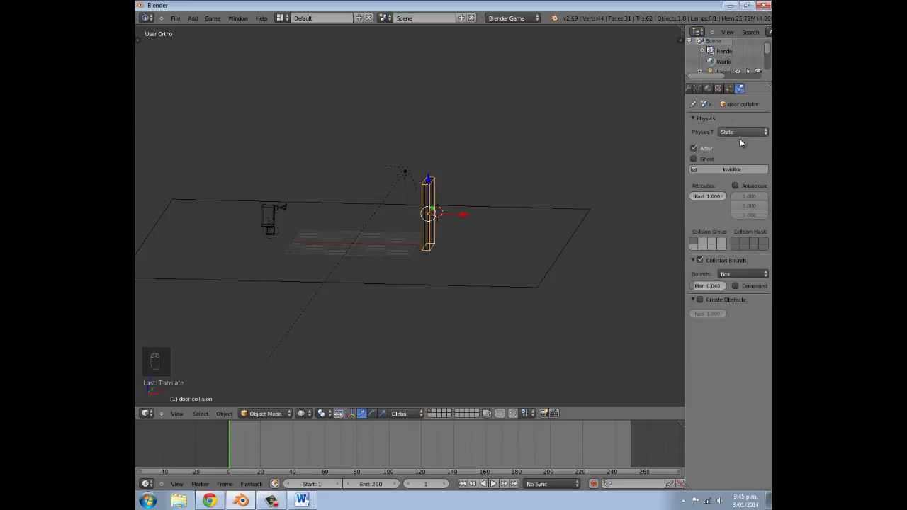
{"action": "left_click", "coordinate": [725, 170]}
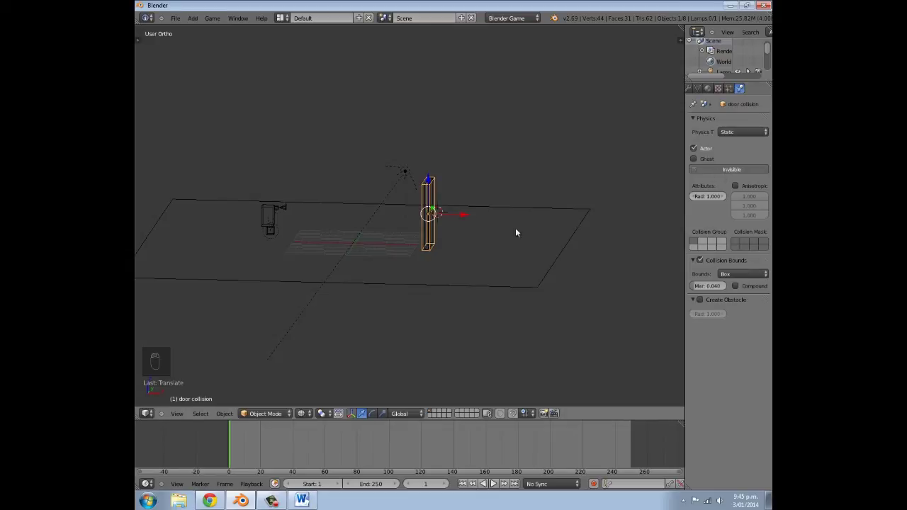
Step: Return to solid shading, snap the 3D cursor to the door collision box, and add a cube there
{"action": "middle_click_drag", "start_coordinate": [422, 245], "coordinate": [391, 224]}
{"action": "key", "text": "z"}
{"action": "scroll", "coordinate": [413, 222], "scroll_direction": "up", "scroll_amount": 5}
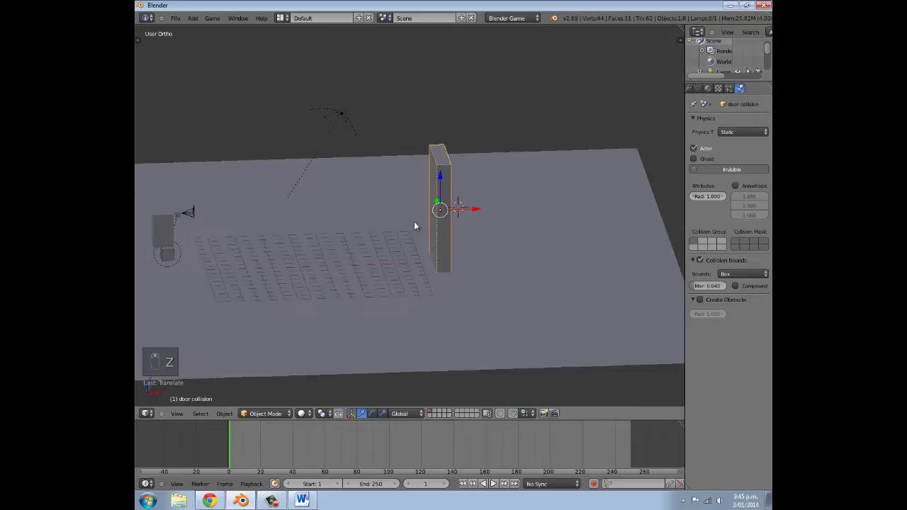
{"action": "key", "text": "shift+s"}
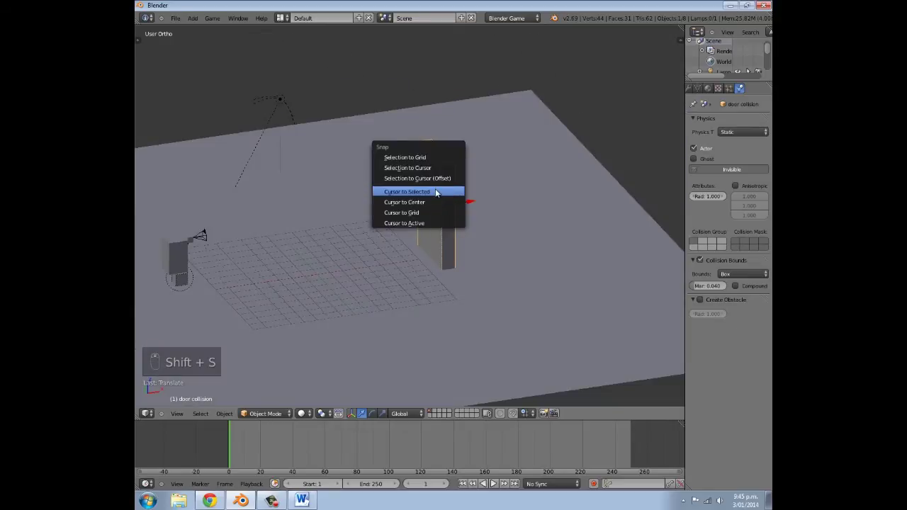
{"action": "left_click", "coordinate": [435, 193]}
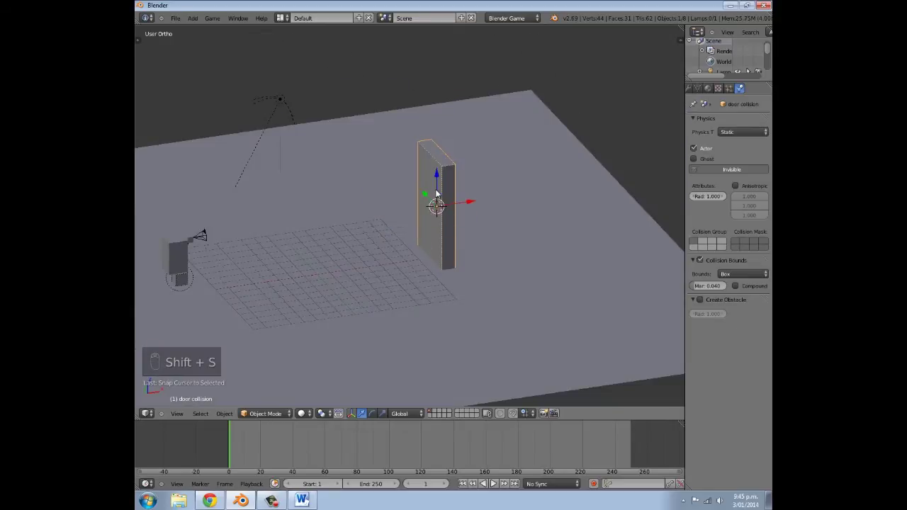
{"action": "key", "text": "shift+s"}
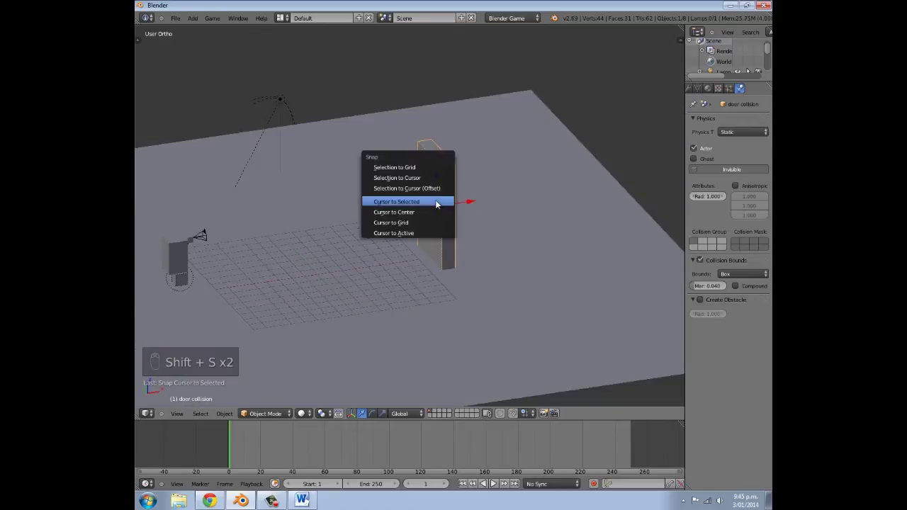
{"action": "left_click", "coordinate": [417, 203]}
{"action": "key", "text": "shift+a"}
{"action": "mouse_move", "coordinate": [490, 194]}
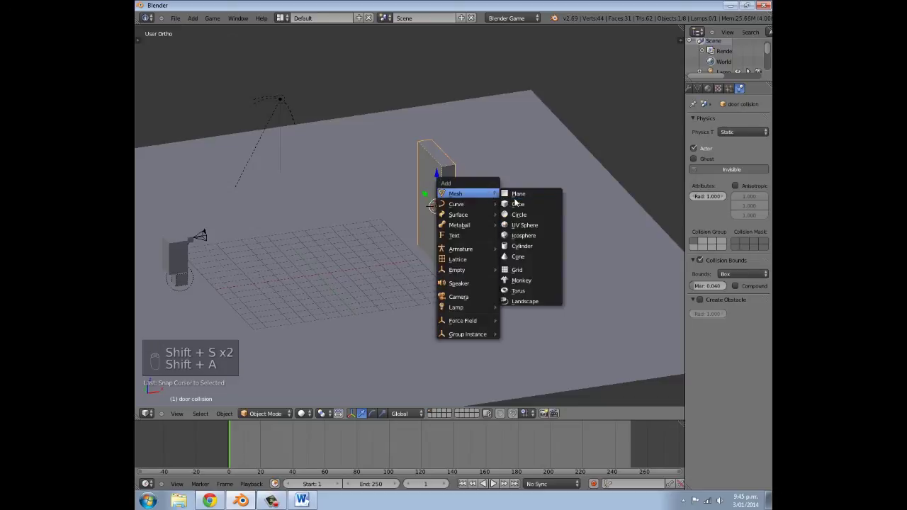
{"action": "left_click", "coordinate": [521, 204]}
Step: Move the new cube down to the floor in front of the door collision box
{"action": "key", "text": "g"}
{"action": "left_click", "coordinate": [468, 243]}
{"action": "key", "text": "g"}
{"action": "left_click", "coordinate": [440, 257]}
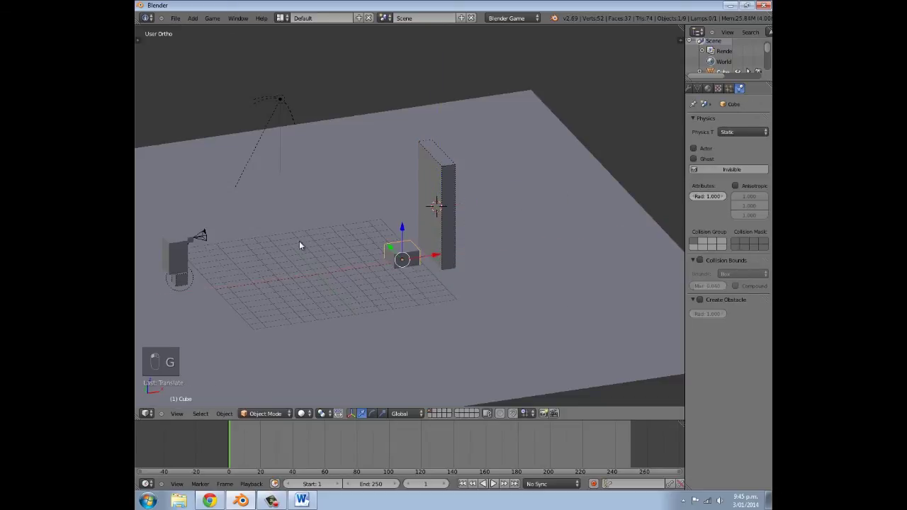
Step: Enlarge the new cube in X and Y while keeping its height, and slide it along X against the door collision box
{"action": "key", "text": "s"}
{"action": "key", "text": "shift+z"}
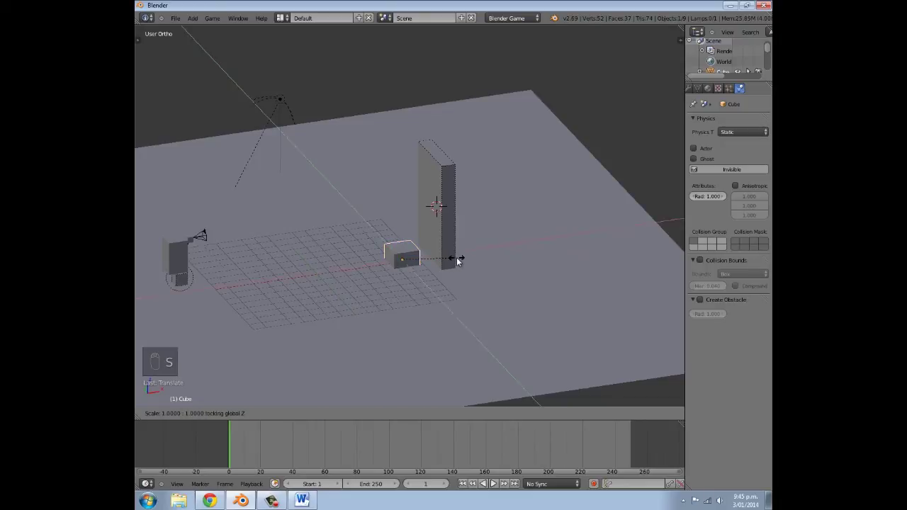
{"action": "left_click", "coordinate": [517, 271]}
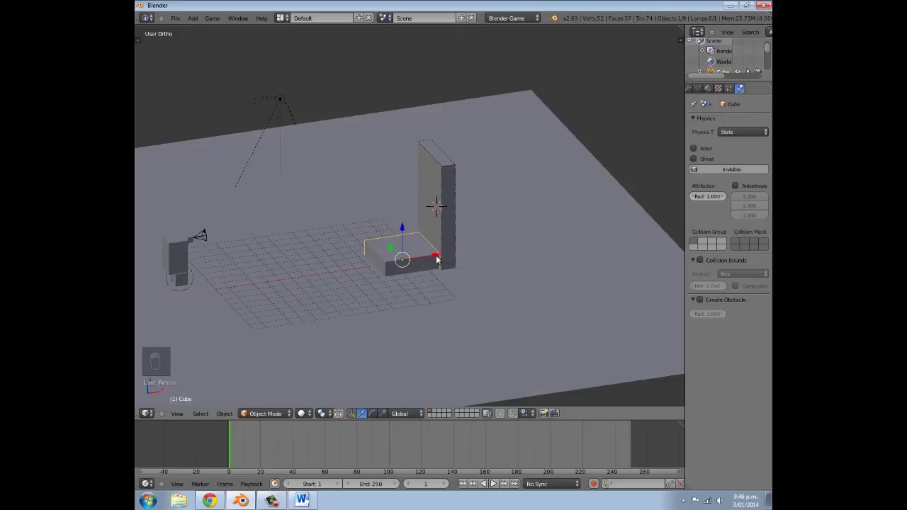
{"action": "left_click_drag", "start_coordinate": [436, 257], "coordinate": [443, 257]}
{"action": "mouse_move", "coordinate": [415, 257]}
{"action": "middle_mouse_down"}
{"action": "mouse_move", "coordinate": [452, 275]}
{"action": "mouse_move", "coordinate": [482, 265]}
{"action": "mouse_move", "coordinate": [429, 252]}
{"action": "middle_mouse_up"}
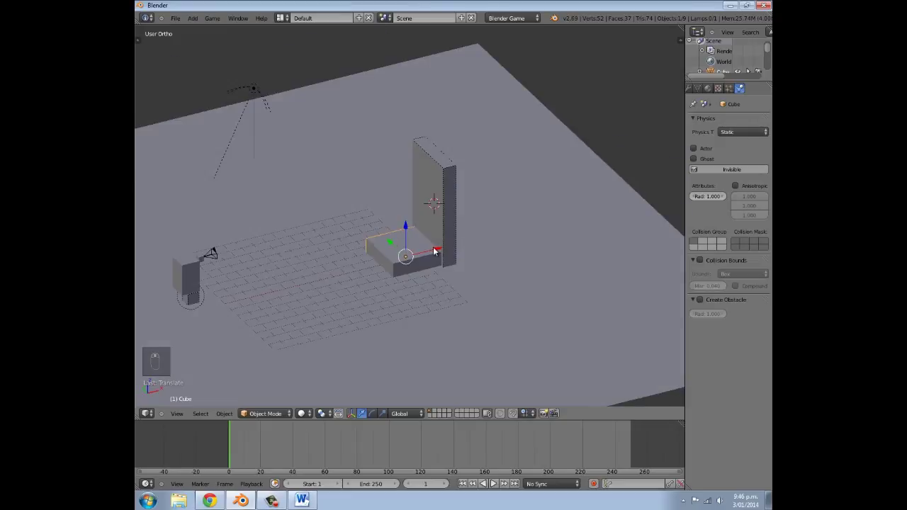
{"action": "left_click_drag", "start_coordinate": [440, 251], "coordinate": [439, 255]}
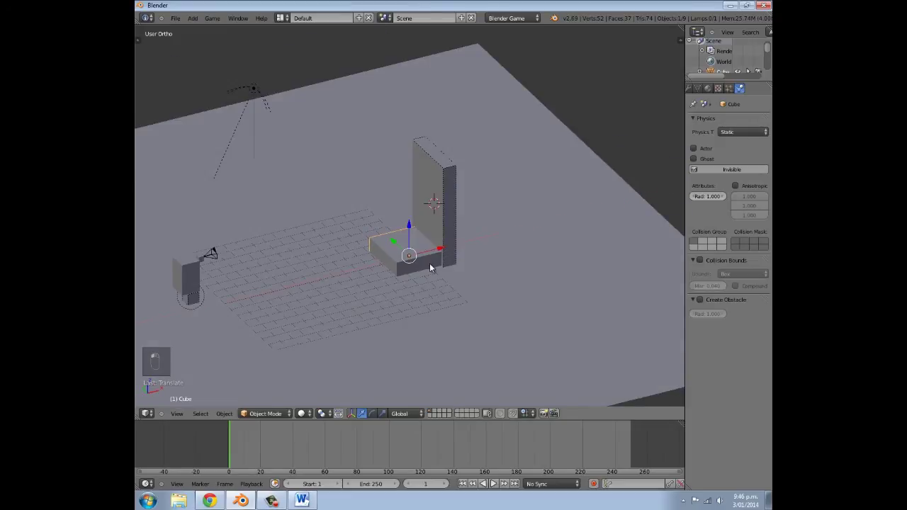
Step: Widen the floor cube along Y until it extends slightly past both sides of the door collision box
{"action": "key", "text": "s"}
{"action": "key", "text": "y"}
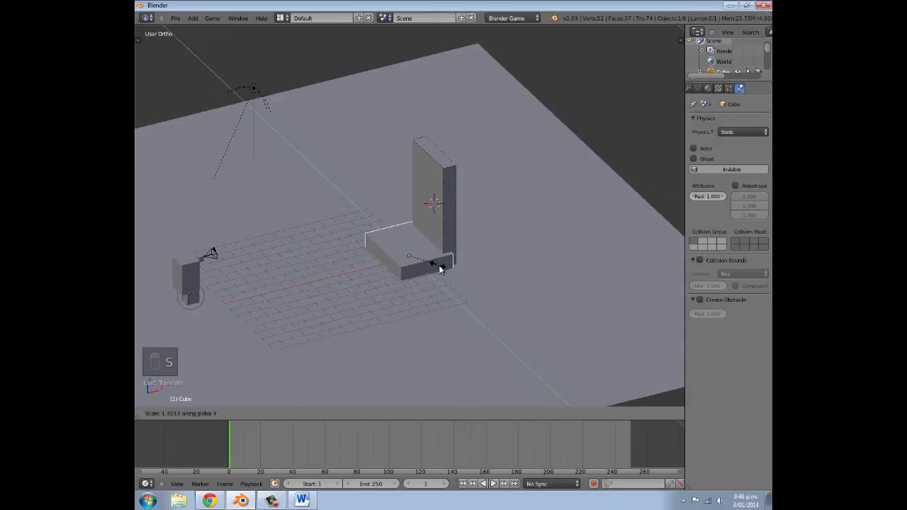
{"action": "left_click", "coordinate": [397, 265]}
{"action": "middle_click_drag", "start_coordinate": [397, 265], "coordinate": [450, 267]}
{"action": "key", "text": "s"}
{"action": "key", "text": "y"}
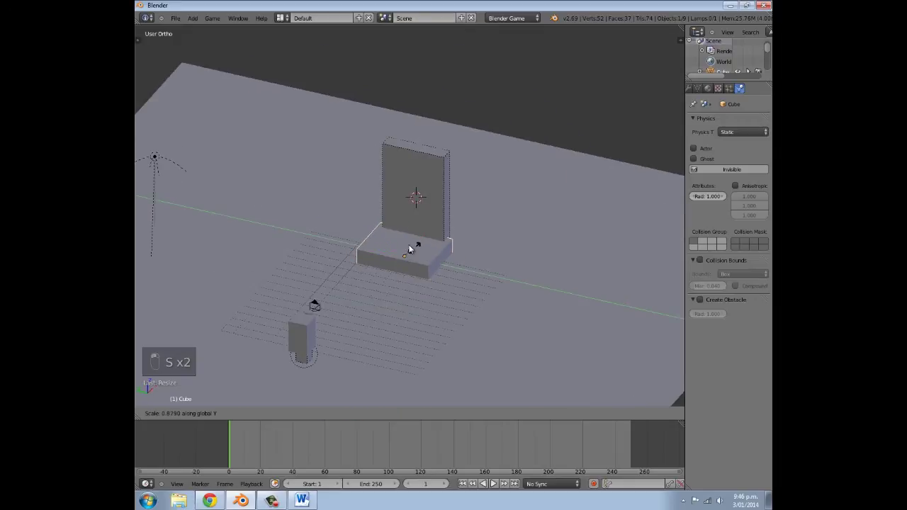
{"action": "left_click", "coordinate": [409, 255]}
Step: Set the floor cube's physics to an invisible Sensor with Detect Actors and Box collision bounds enabled
{"action": "scroll", "coordinate": [422, 272], "scroll_direction": "down", "scroll_amount": 3}
{"action": "middle_click_drag", "start_coordinate": [423, 274], "coordinate": [527, 266]}
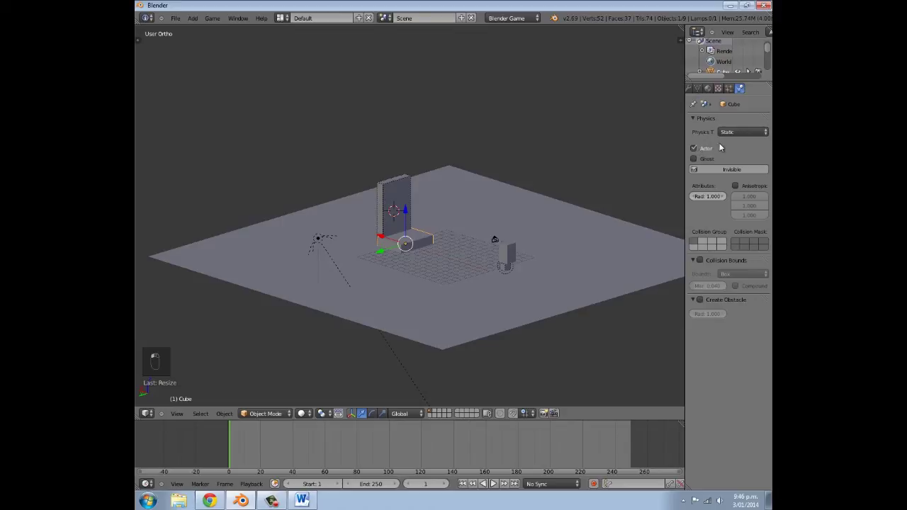
{"action": "left_click", "coordinate": [700, 260]}
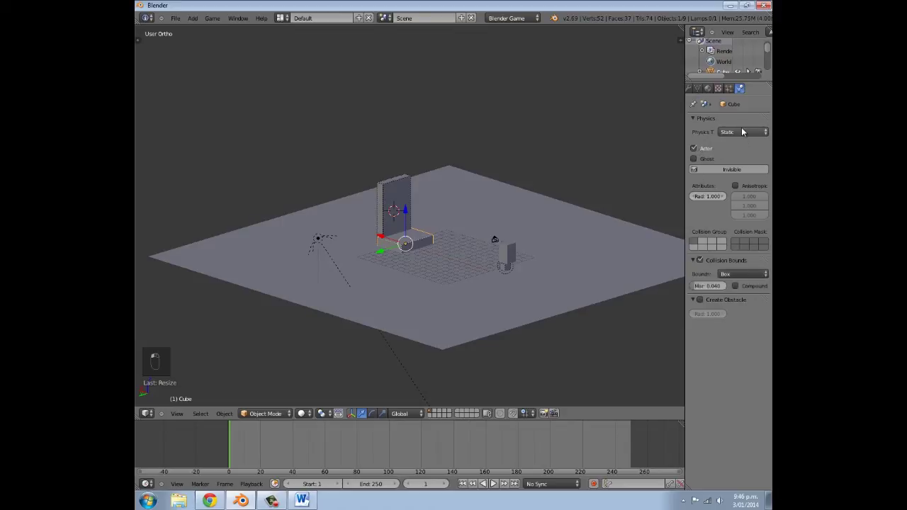
{"action": "left_click", "coordinate": [743, 132]}
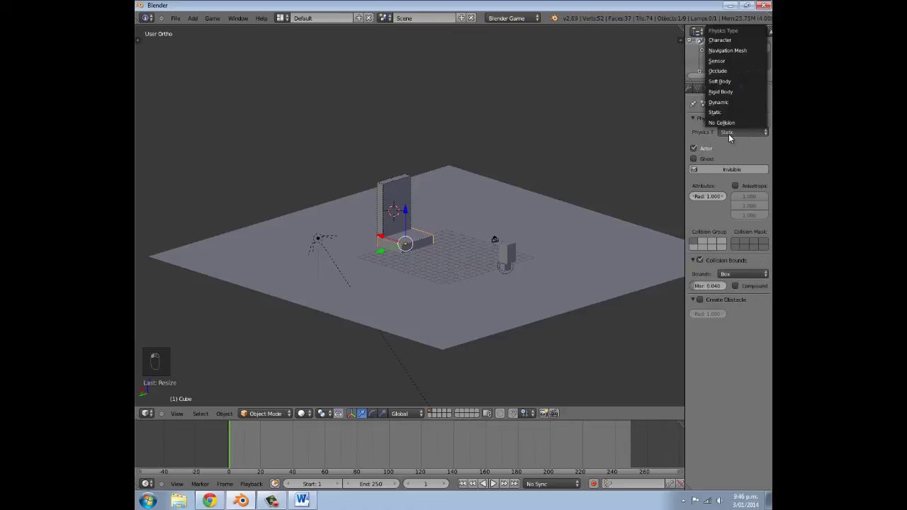
{"action": "left_click", "coordinate": [729, 61]}
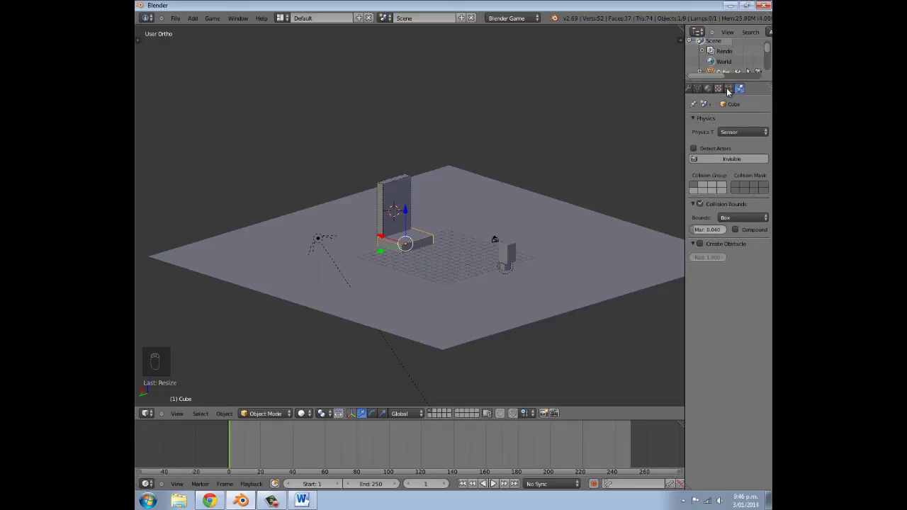
{"action": "left_click", "coordinate": [694, 149]}
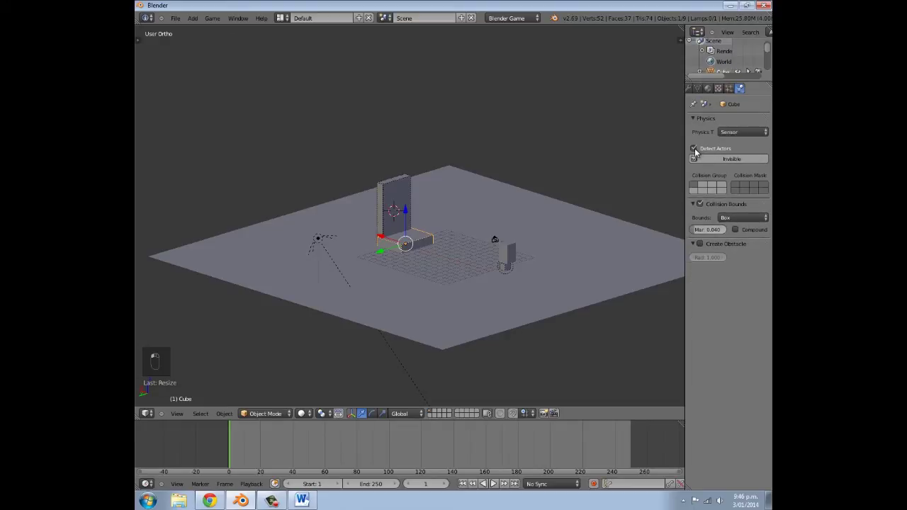
{"action": "left_click", "coordinate": [715, 157]}
Step: Add a text object at the door collision box and move it out in front of the floor cube
{"action": "middle_click_drag", "start_coordinate": [449, 255], "coordinate": [439, 251]}
{"action": "scroll", "coordinate": [440, 251], "scroll_direction": "up", "scroll_amount": 6}
{"action": "middle_click_drag", "start_coordinate": [396, 289], "coordinate": [430, 194]}
{"action": "right_click", "coordinate": [269, 322]}
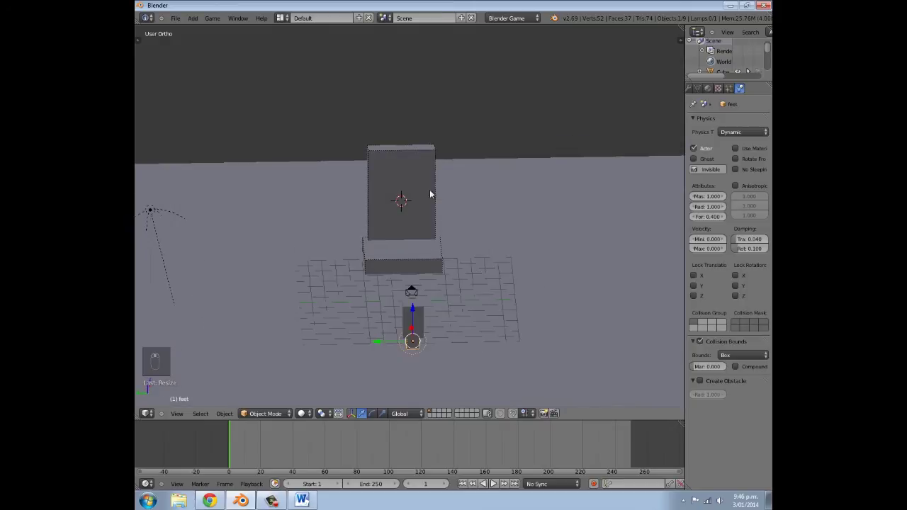
{"action": "right_click", "coordinate": [422, 185]}
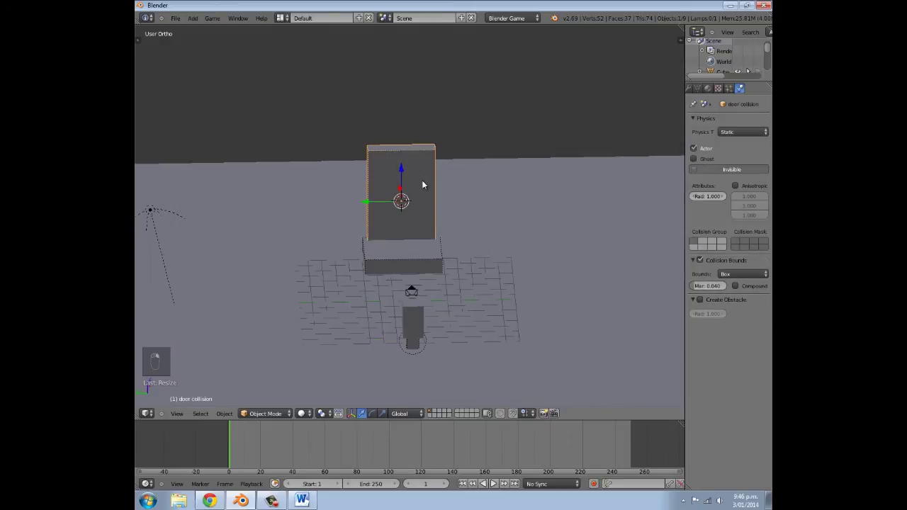
{"action": "middle_click_drag", "start_coordinate": [423, 182], "coordinate": [451, 242]}
{"action": "key", "text": "shift+a"}
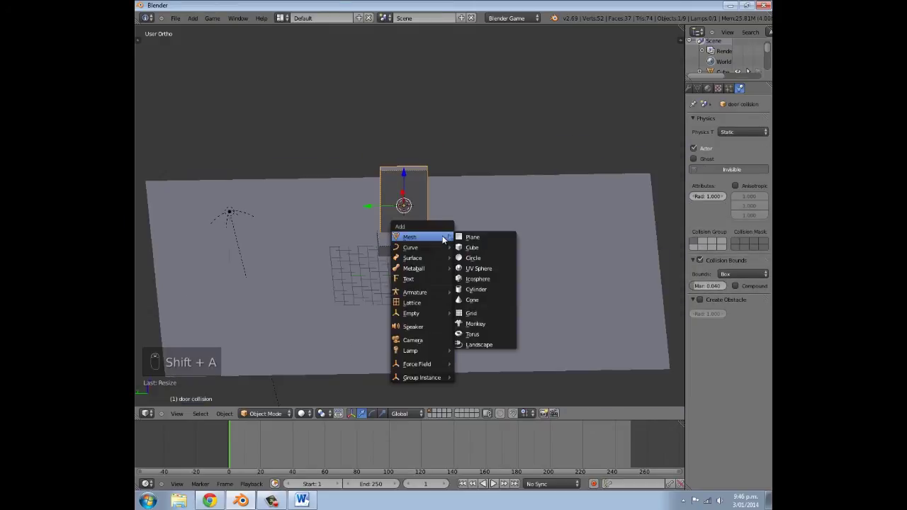
{"action": "left_click", "coordinate": [416, 280]}
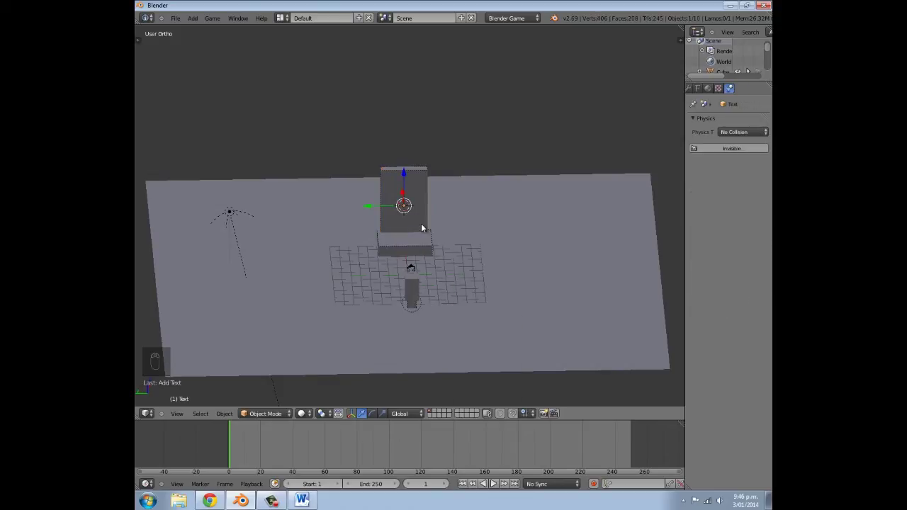
{"action": "key", "text": "g"}
{"action": "left_click", "coordinate": [462, 236]}
Step: Delete the default wording of the text object and switch the viewport to wireframe shading
{"action": "middle_click_drag", "start_coordinate": [462, 236], "coordinate": [354, 227]}
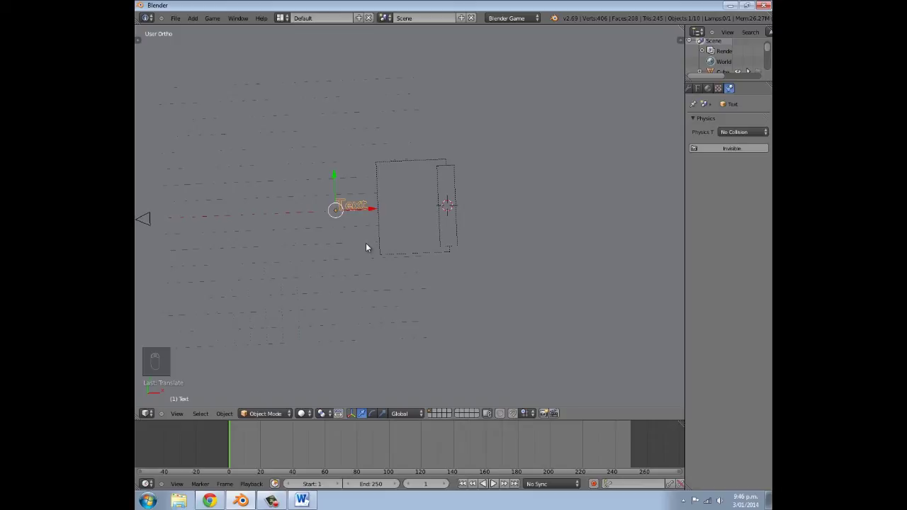
{"action": "key", "text": "Tab"}
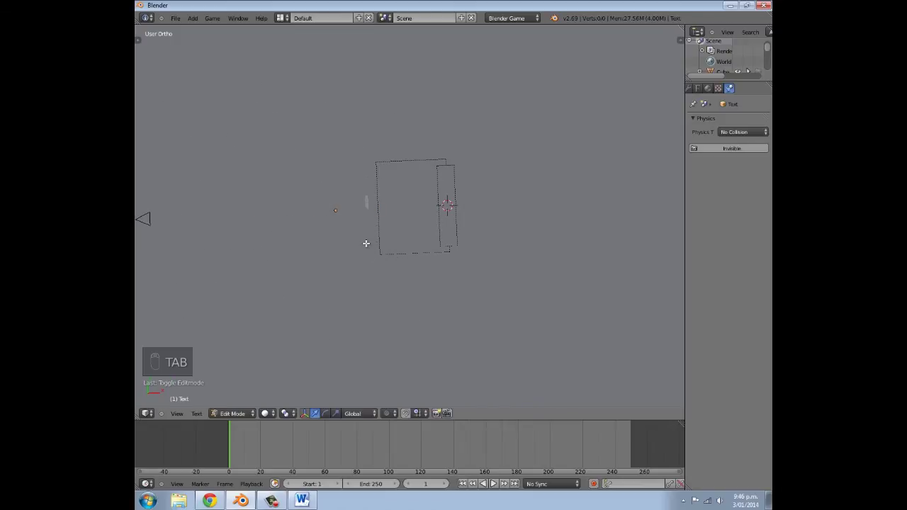
{"action": "key", "text": "BackSpace"}
{"action": "key", "text": "BackSpace"}
{"action": "key", "text": "BackSpace"}
{"action": "key", "text": "Tab"}
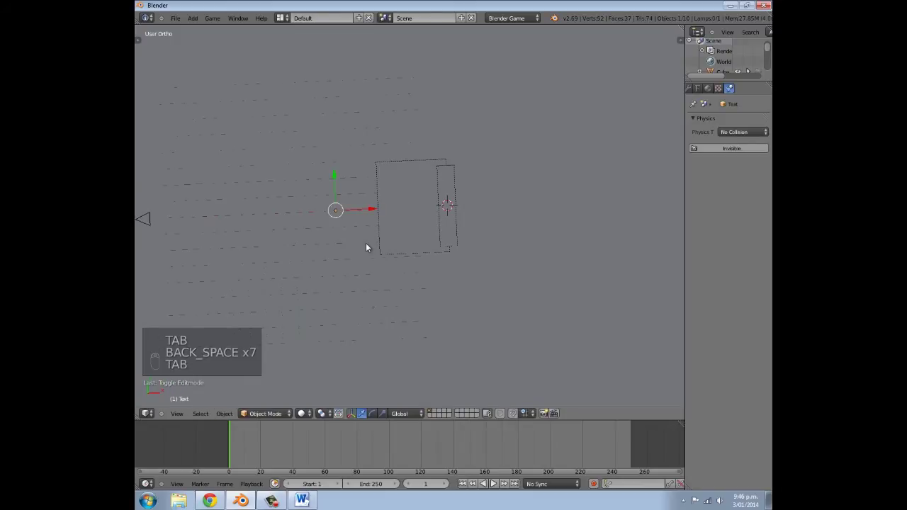
{"action": "middle_click_drag", "start_coordinate": [453, 265], "coordinate": [409, 281]}
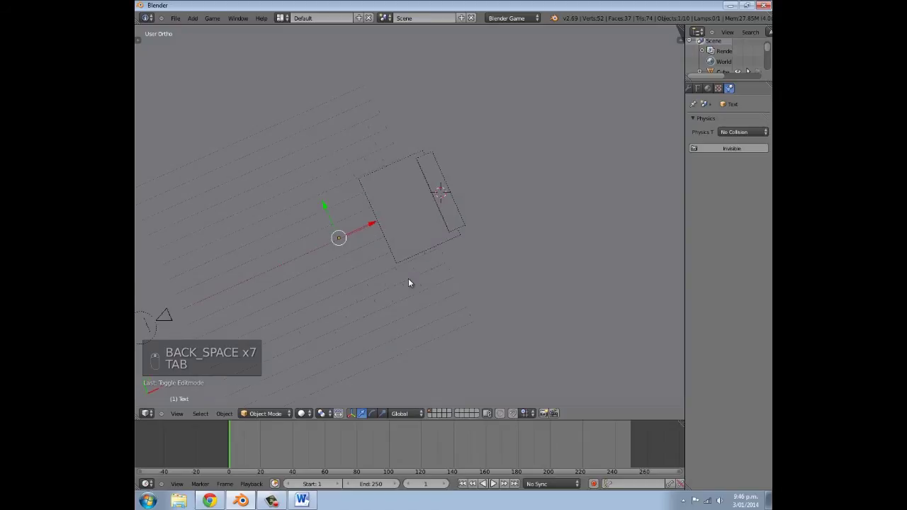
{"action": "key", "text": "z"}
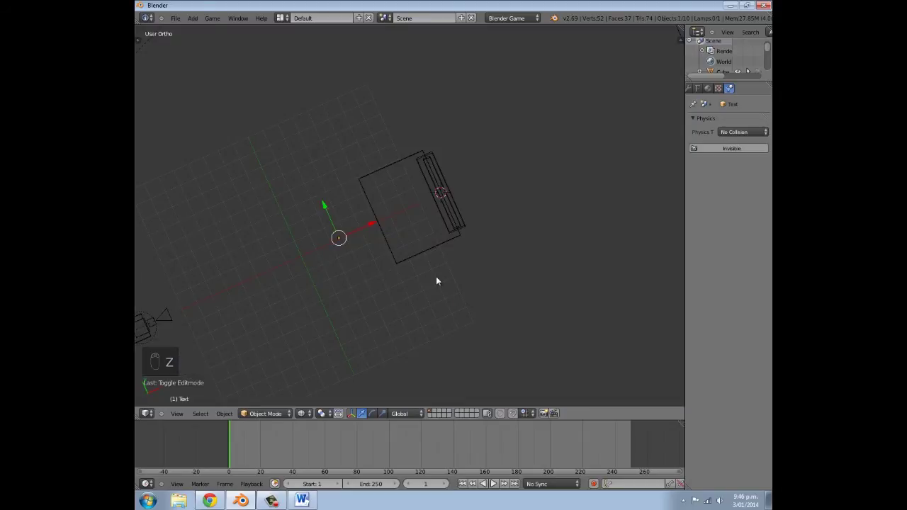
Step: Enter "Press E to open" as the text object's wording and return to Object Mode
{"action": "key", "text": "Tab"}
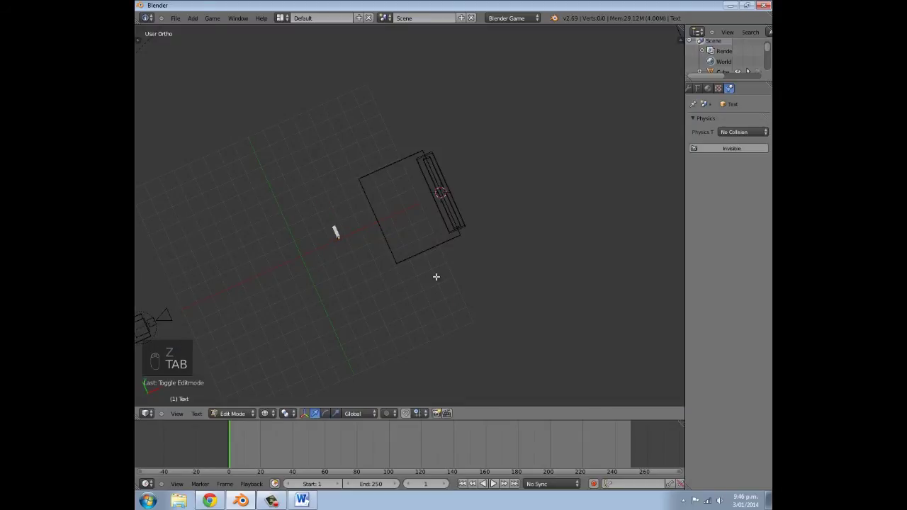
{"action": "type", "text": "p"}
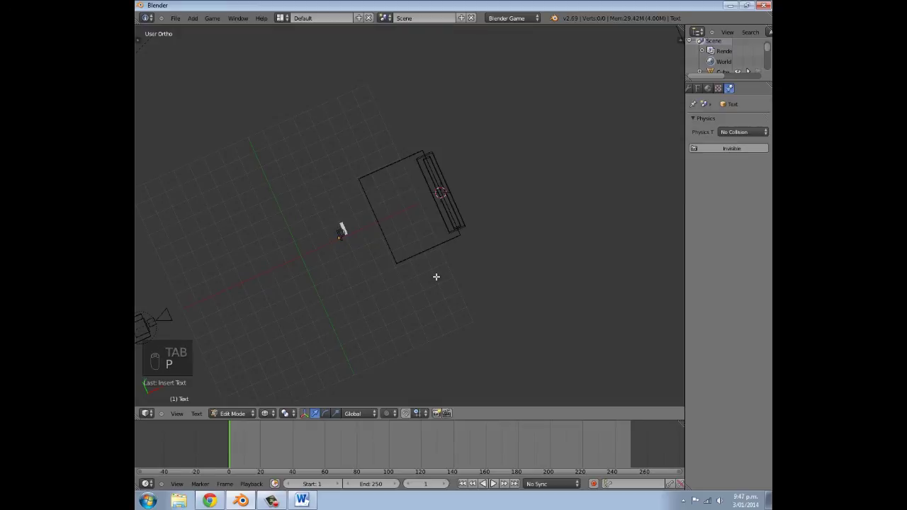
{"action": "key", "text": "BackSpace"}
{"action": "type", "text": "Press"}
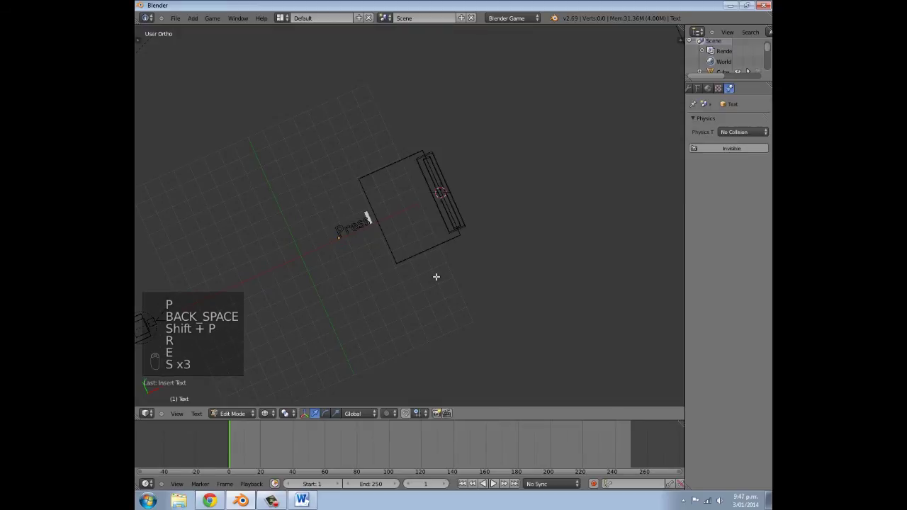
{"action": "type", "text": " E T"}
{"action": "key", "text": "BackSpace"}
{"action": "key", "text": "BackSpace"}
{"action": "key", "text": "BackSpace"}
{"action": "key", "text": "BackSpace"}
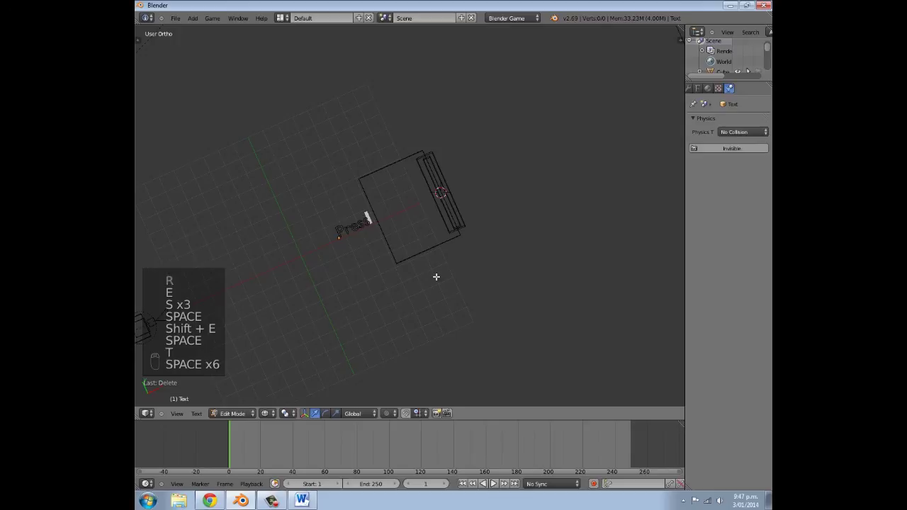
{"action": "type", "text": "t"}
{"action": "key", "text": "BackSpace"}
{"action": "type", "text": "E to open"}
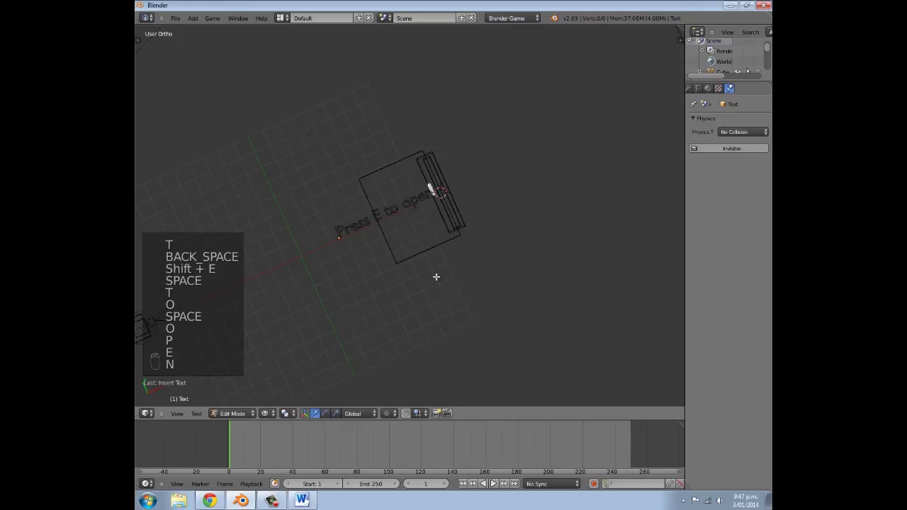
{"action": "key", "text": "Tab"}
Step: Rotate the text 90° in the current view and 180° about Z
{"action": "middle_click_drag", "start_coordinate": [395, 269], "coordinate": [455, 255]}
{"action": "type", "text": "r90"}
{"action": "key", "text": "Return"}
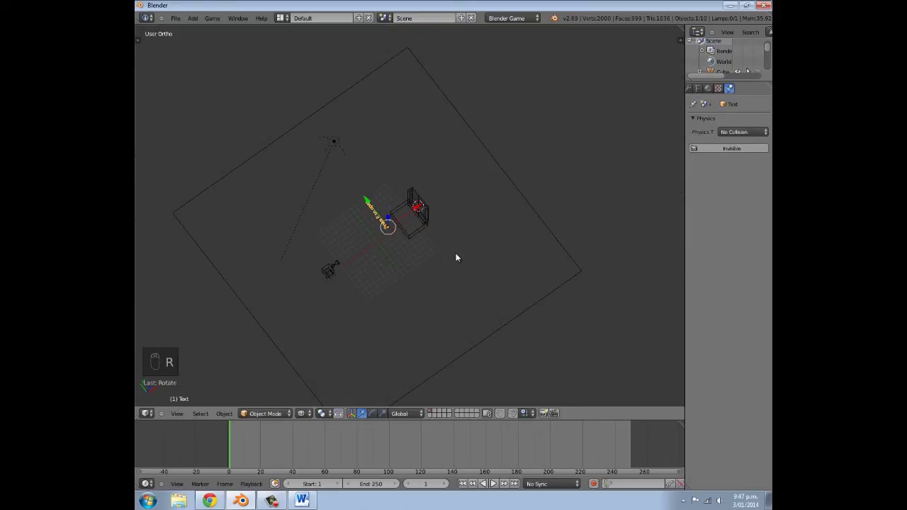
{"action": "type", "text": "rz180"}
{"action": "key", "text": "Return"}
Step: Move the text up to the front of the door and scale it to fit the door's width
{"action": "scroll", "coordinate": [447, 212], "scroll_direction": "up", "scroll_amount": 6}
{"action": "left_click_drag", "start_coordinate": [362, 235], "coordinate": [463, 191]}
{"action": "left_click_drag", "start_coordinate": [396, 171], "coordinate": [354, 142]}
{"action": "scroll", "coordinate": [354, 142], "scroll_direction": "down", "scroll_amount": 2}
{"action": "key", "text": "s"}
{"action": "left_click", "coordinate": [333, 150]}
{"action": "left_click_drag", "start_coordinate": [373, 143], "coordinate": [387, 154]}
Step: Rotate the text 90° about the global Y axis so it stands upright against the door
{"action": "scroll", "coordinate": [401, 184], "scroll_direction": "down", "scroll_amount": 4}
{"action": "middle_click_drag", "start_coordinate": [403, 186], "coordinate": [371, 205]}
{"action": "key", "text": "r"}
{"action": "type", "text": "y"}
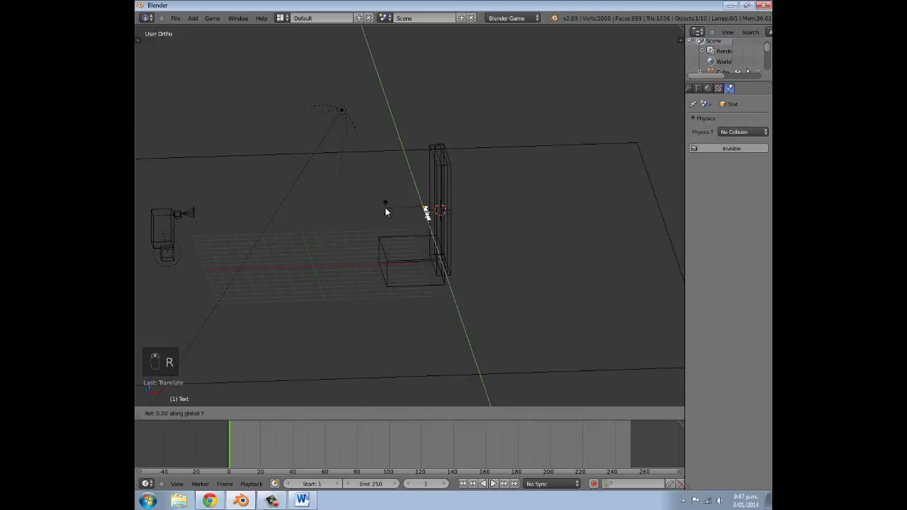
{"action": "type", "text": "90"}
{"action": "key", "text": "Return"}
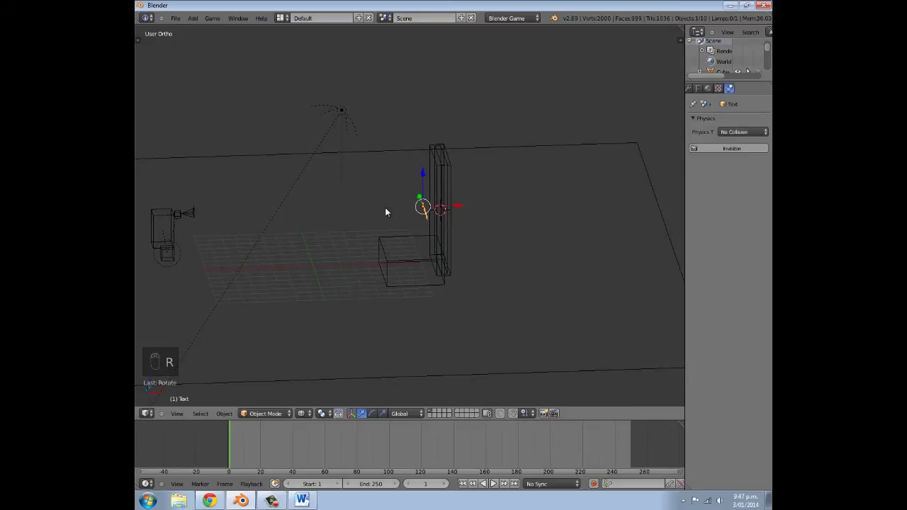
Step: Look through the camera and shift the "Press E to open" text towards the middle of the door
{"action": "scroll", "coordinate": [387, 213], "scroll_direction": "up", "scroll_amount": 4}
{"action": "middle_click_drag", "start_coordinate": [428, 218], "coordinate": [486, 215]}
{"action": "scroll", "coordinate": [419, 208], "scroll_direction": "up", "scroll_amount": 2}
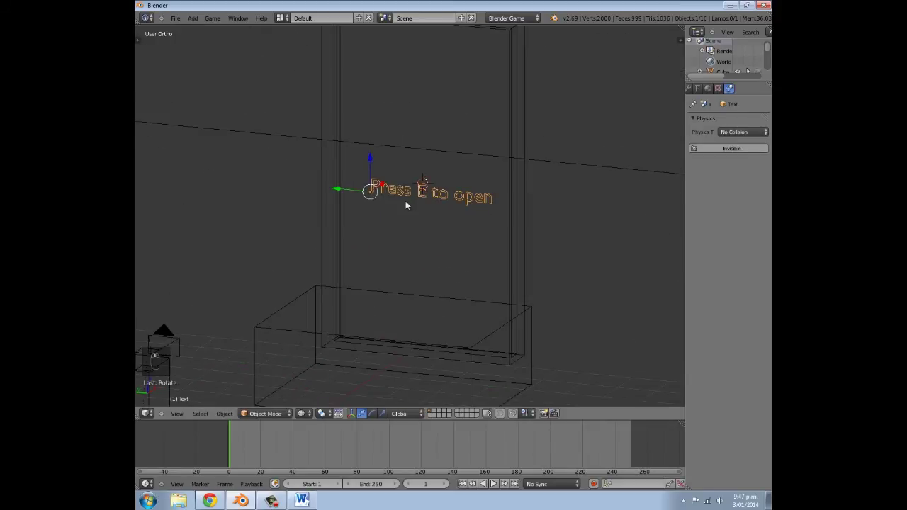
{"action": "scroll", "coordinate": [387, 193], "scroll_direction": "down", "scroll_amount": 3}
{"action": "middle_click_drag", "start_coordinate": [389, 194], "coordinate": [454, 216]}
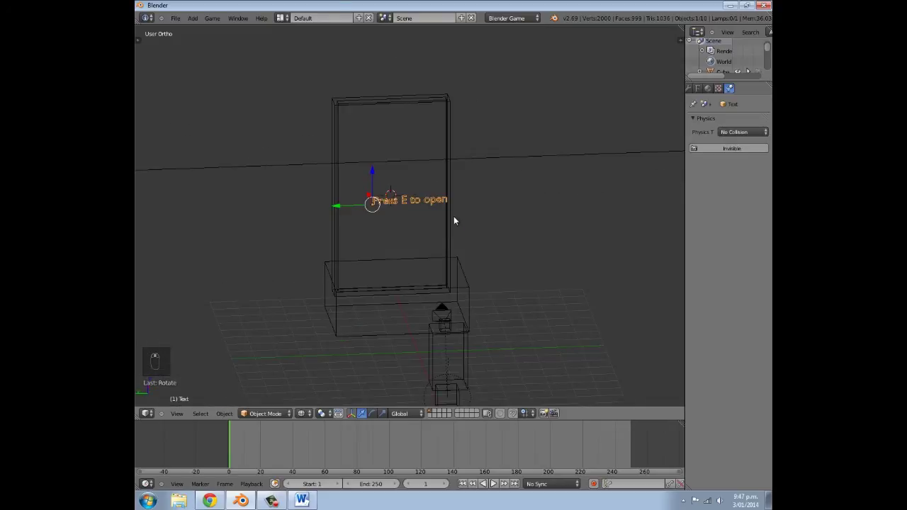
{"action": "key", "text": "KP_0"}
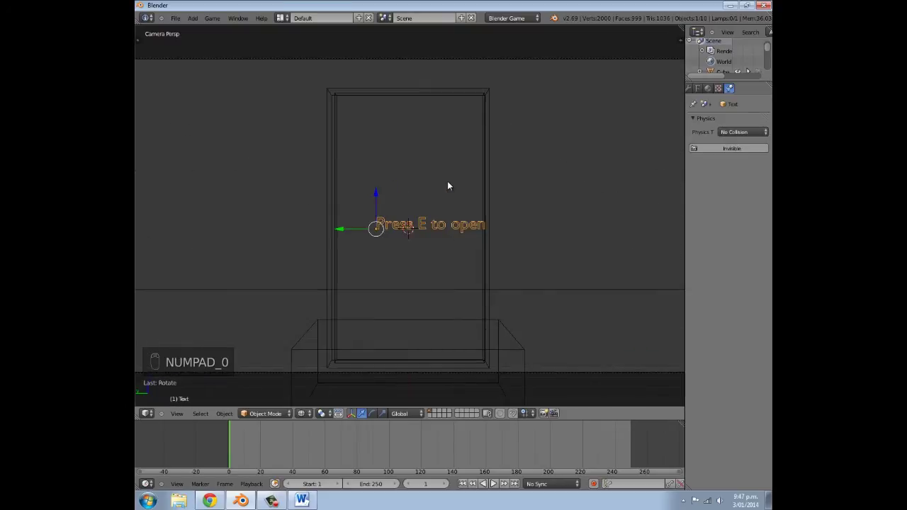
{"action": "key", "text": "g"}
{"action": "left_click", "coordinate": [468, 196]}
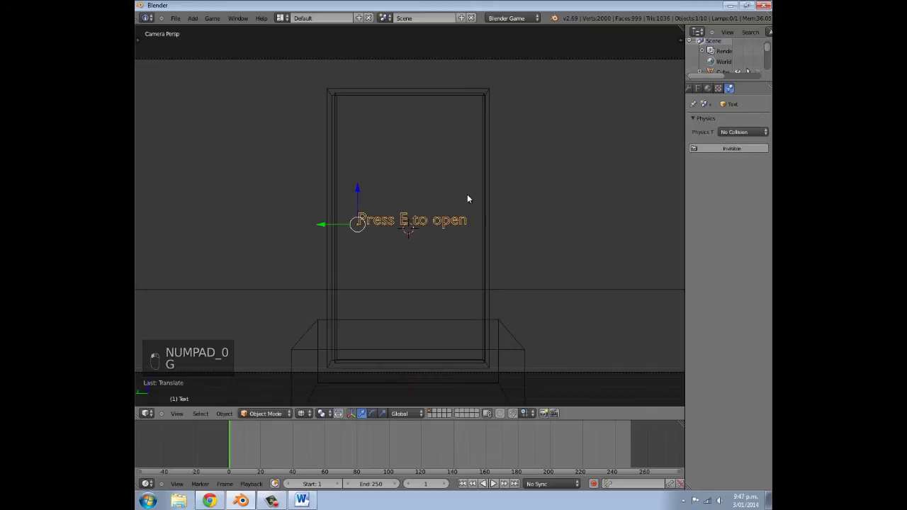
Step: Scale the text down and recentre it on the door within the camera view
{"action": "key", "text": "s"}
{"action": "left_click", "coordinate": [459, 195]}
{"action": "key", "text": "g"}
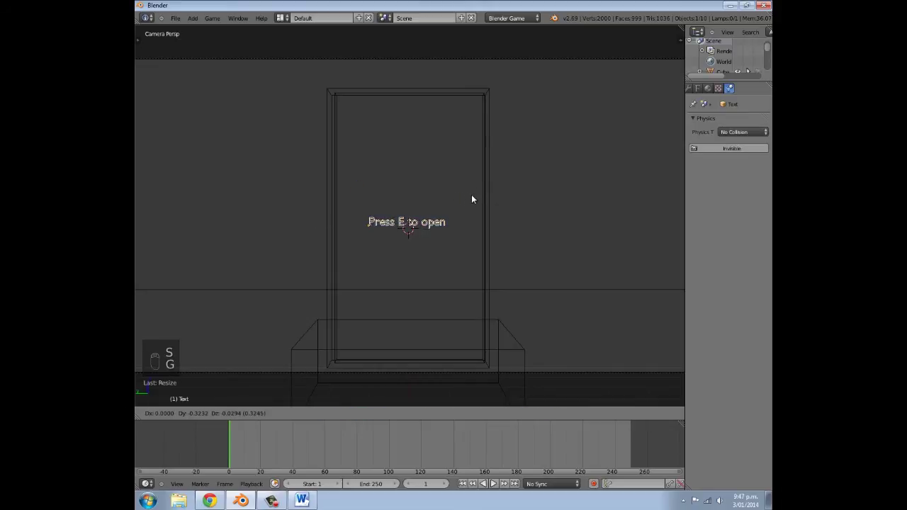
{"action": "left_click", "coordinate": [476, 197]}
{"action": "scroll", "coordinate": [459, 238], "scroll_direction": "up", "scroll_amount": 6}
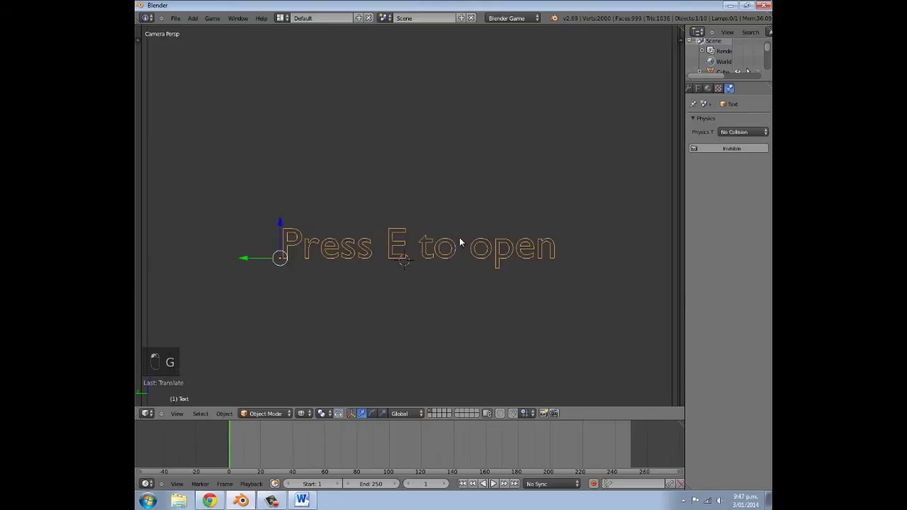
{"action": "scroll", "coordinate": [460, 238], "scroll_direction": "down", "scroll_amount": 7}
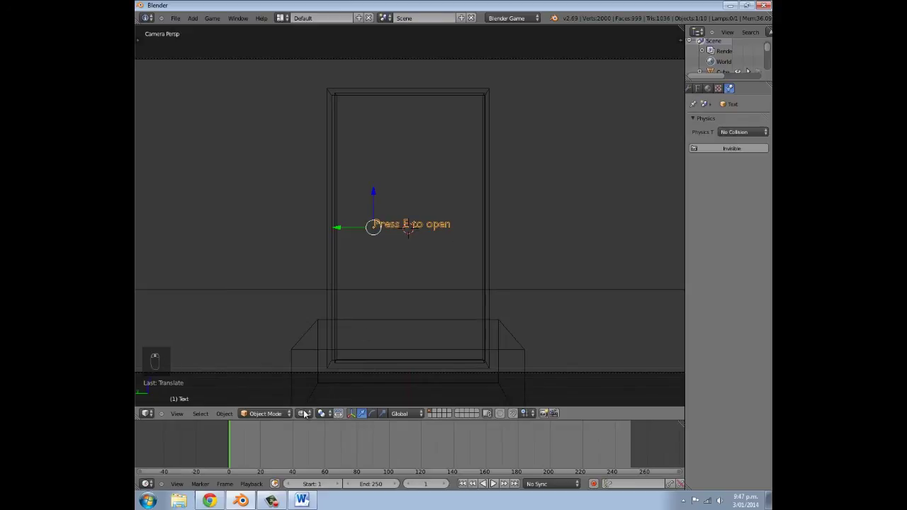
Step: Switch the viewport to textured shading and adjust the text's position along X relative to the door's front face
{"action": "left_click", "coordinate": [305, 414]}
{"action": "left_click", "coordinate": [330, 367]}
{"action": "middle_click_drag", "start_coordinate": [442, 279], "coordinate": [454, 227]}
{"action": "left_click_drag", "start_coordinate": [481, 214], "coordinate": [508, 219]}
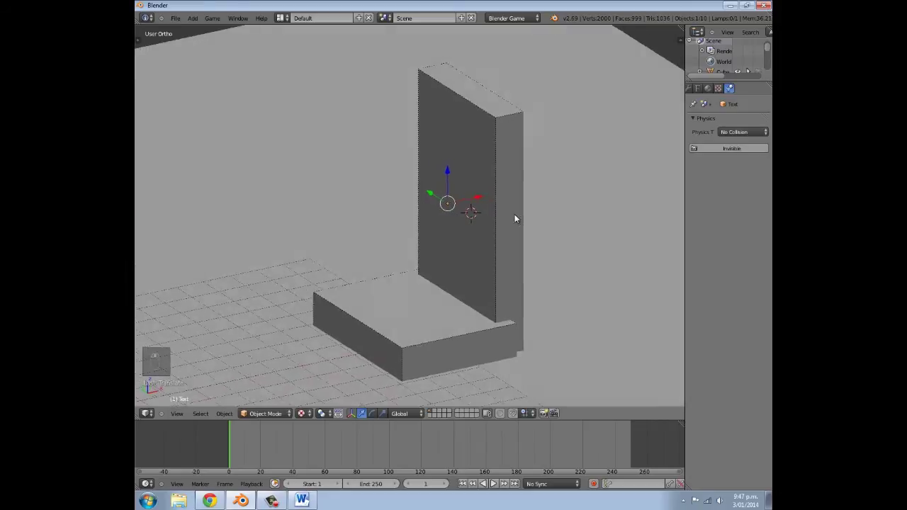
Step: Show the scene in wireframe and convert the "Press E to open" text into a mesh
{"action": "right_click", "coordinate": [517, 211]}
{"action": "key", "text": "z"}
{"action": "mouse_move", "coordinate": [506, 228]}
{"action": "middle_mouse_down"}
{"action": "mouse_move", "coordinate": [508, 215]}
{"action": "mouse_move", "coordinate": [559, 222]}
{"action": "mouse_move", "coordinate": [504, 221]}
{"action": "middle_mouse_up"}
{"action": "scroll", "coordinate": [474, 274], "scroll_direction": "down", "scroll_amount": 5}
{"action": "middle_click_drag", "start_coordinate": [474, 274], "coordinate": [452, 245]}
{"action": "right_click", "coordinate": [437, 213]}
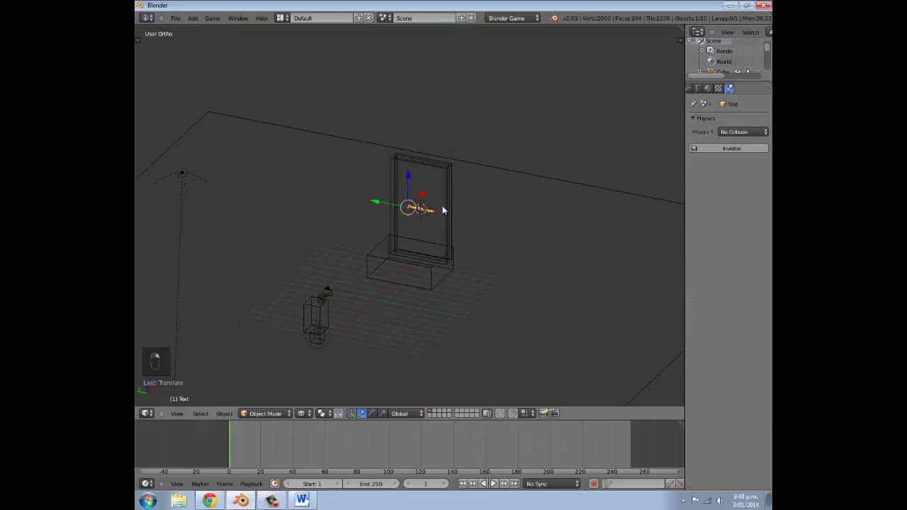
{"action": "left_click", "coordinate": [709, 89]}
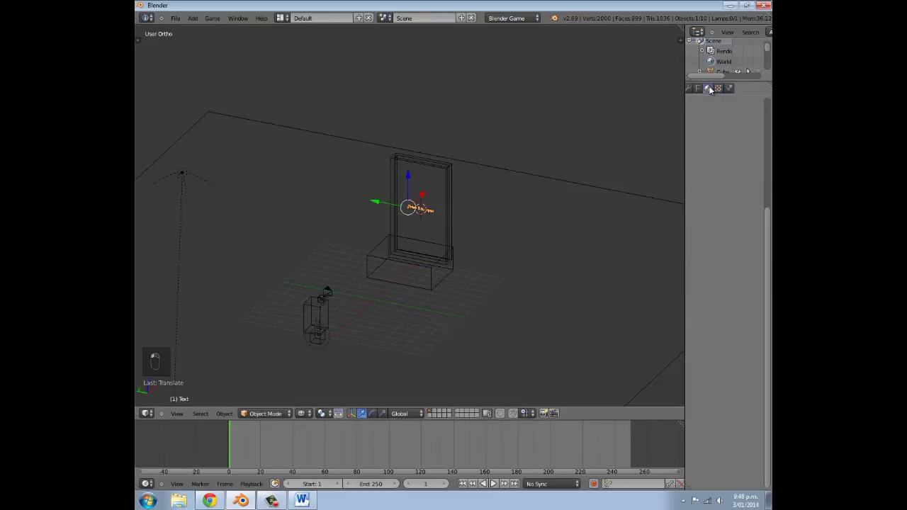
{"action": "key", "text": "alt+c"}
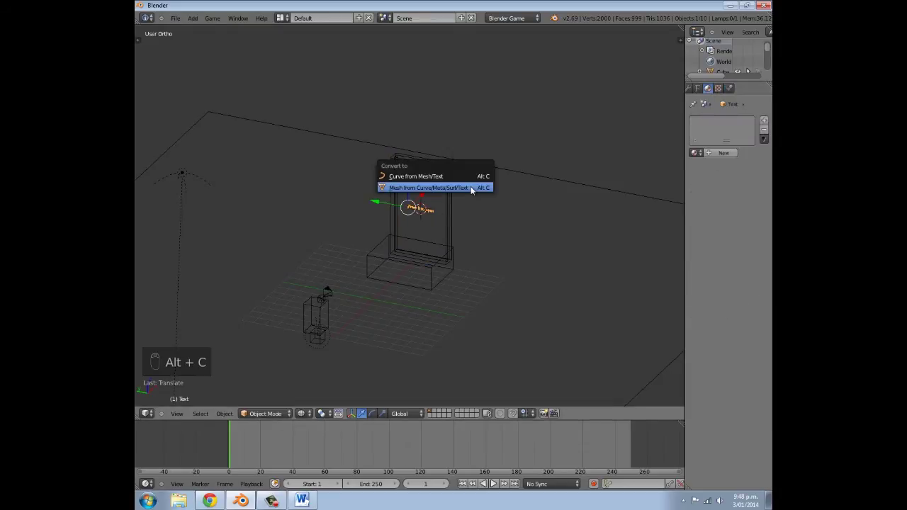
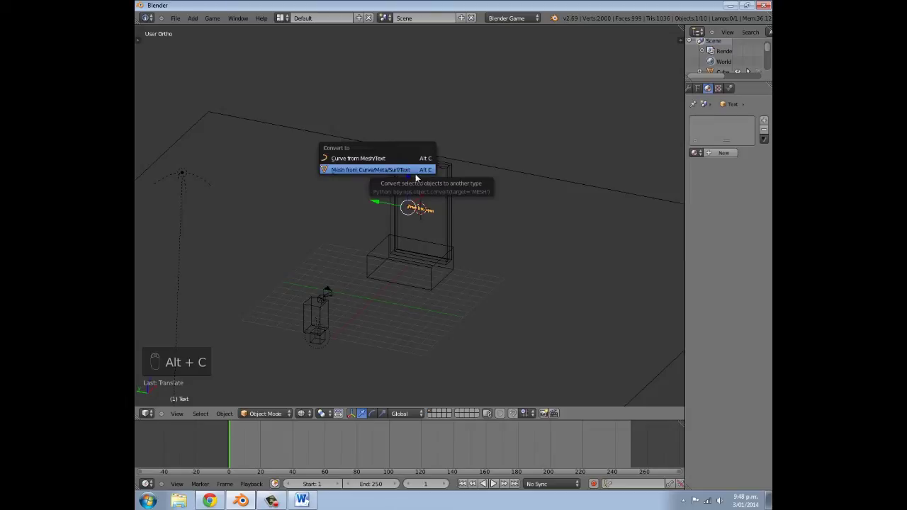
{"action": "left_click", "coordinate": [416, 173]}
Step: Give the text mesh a new material with specular intensity 0 and backface culling turned off
{"action": "scroll", "coordinate": [491, 225], "scroll_direction": "up", "scroll_amount": 2}
{"action": "scroll", "coordinate": [490, 225], "scroll_direction": "down", "scroll_amount": 2}
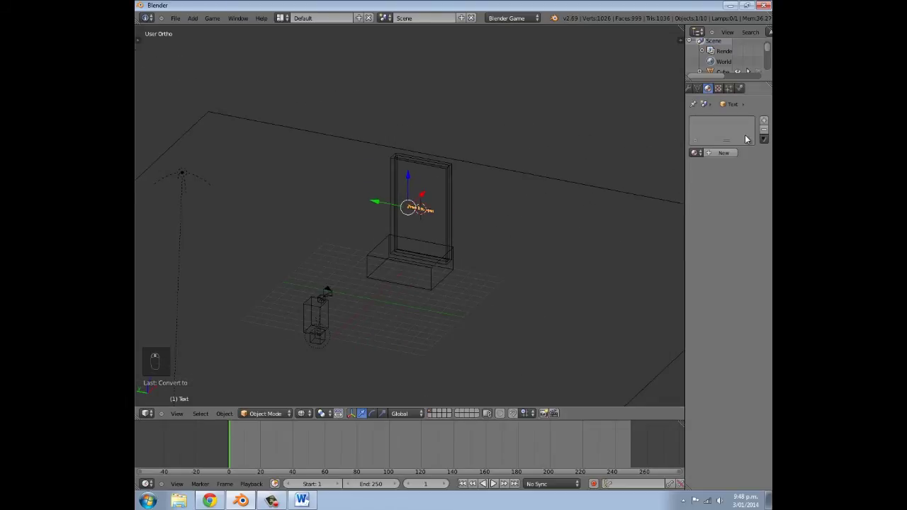
{"action": "left_click", "coordinate": [729, 152]}
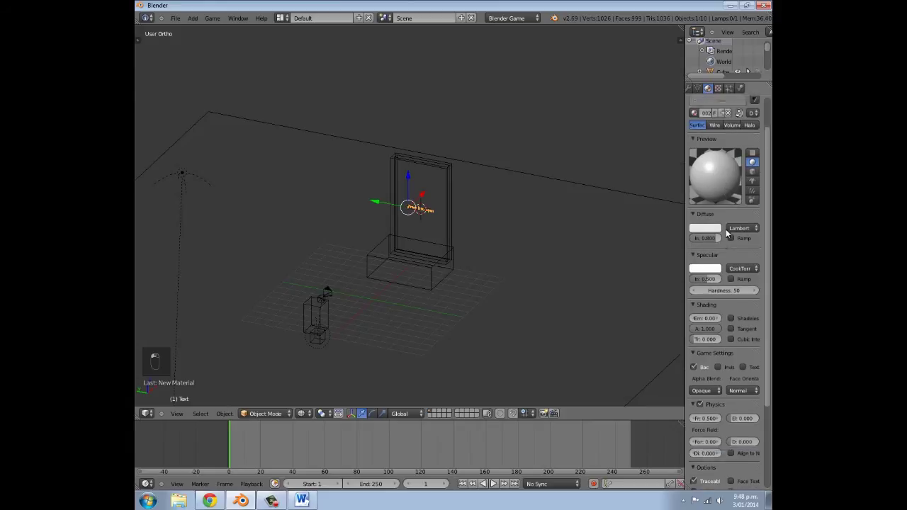
{"action": "left_click_drag", "start_coordinate": [717, 239], "coordinate": [575, 220]}
{"action": "scroll", "coordinate": [712, 255], "scroll_direction": "down", "scroll_amount": 3}
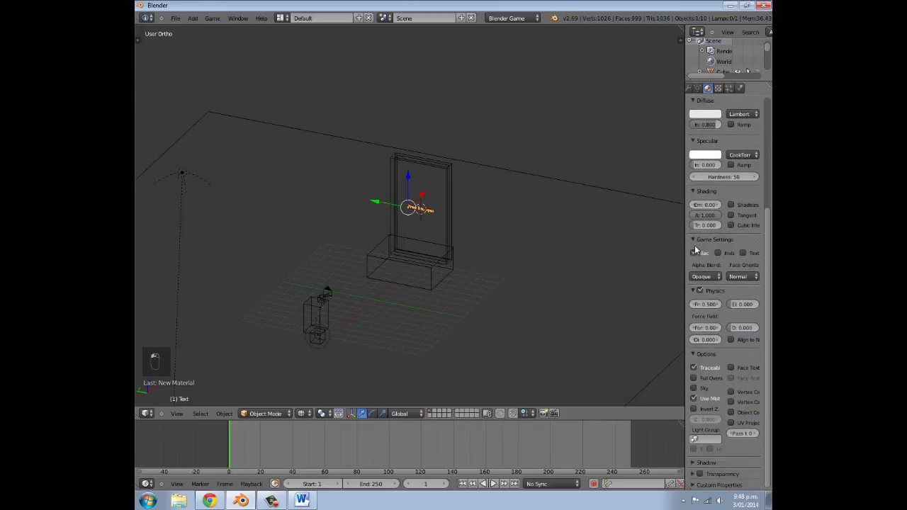
{"action": "left_click", "coordinate": [693, 253]}
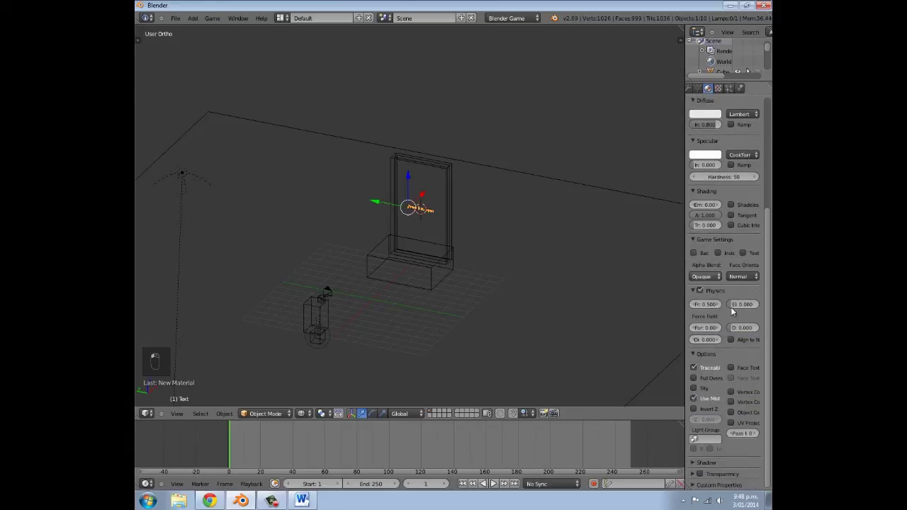
Step: Make the text's material shadeless and set its diffuse colour to light green
{"action": "scroll", "coordinate": [714, 195], "scroll_direction": "up", "scroll_amount": 3}
{"action": "left_click", "coordinate": [731, 264]}
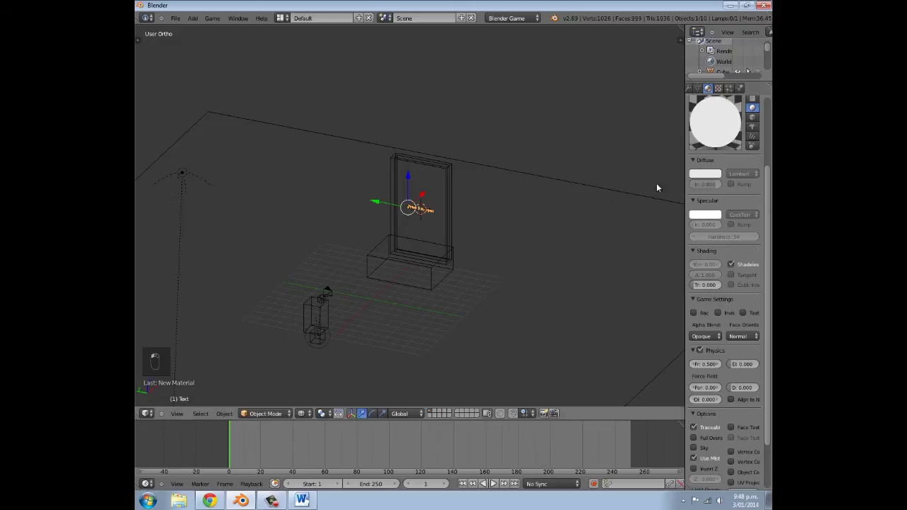
{"action": "left_click", "coordinate": [704, 174]}
{"action": "mouse_move", "coordinate": [658, 65]}
{"action": "left_mouse_down"}
{"action": "mouse_move", "coordinate": [669, 77]}
{"action": "mouse_move", "coordinate": [651, 86]}
{"action": "mouse_move", "coordinate": [657, 80]}
{"action": "left_mouse_up"}
Step: Switch to textured shading, look through the camera and run the game to check the prompt on the door
{"action": "scroll", "coordinate": [326, 269], "scroll_direction": "down", "scroll_amount": 3}
{"action": "middle_click_drag", "start_coordinate": [326, 269], "coordinate": [373, 252]}
{"action": "scroll", "coordinate": [373, 252], "scroll_direction": "up", "scroll_amount": 7}
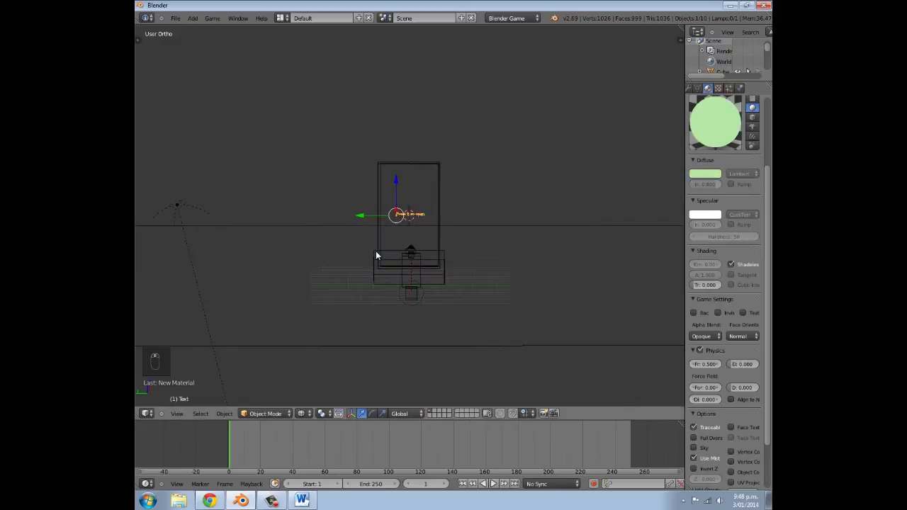
{"action": "mouse_move", "coordinate": [335, 275]}
{"action": "middle_mouse_down"}
{"action": "mouse_move", "coordinate": [440, 269]}
{"action": "mouse_move", "coordinate": [344, 415]}
{"action": "middle_mouse_up"}
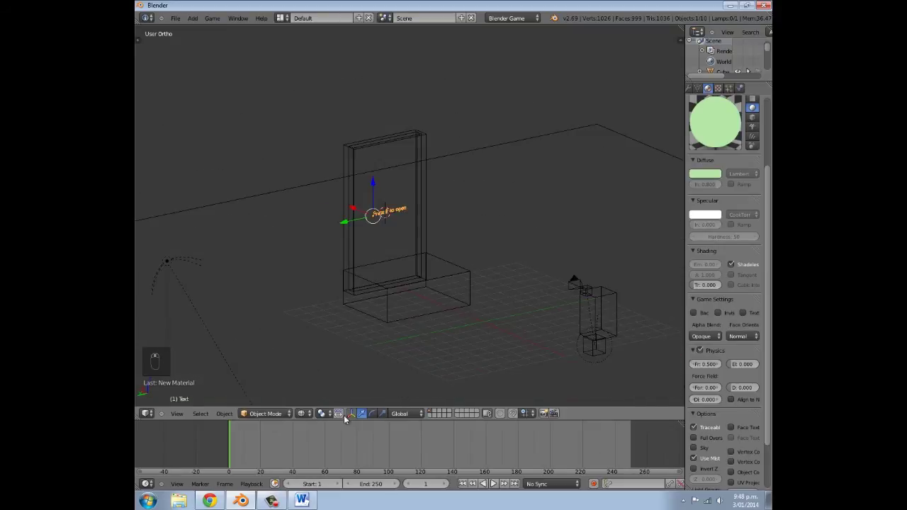
{"action": "left_click", "coordinate": [300, 413]}
{"action": "left_click", "coordinate": [326, 370]}
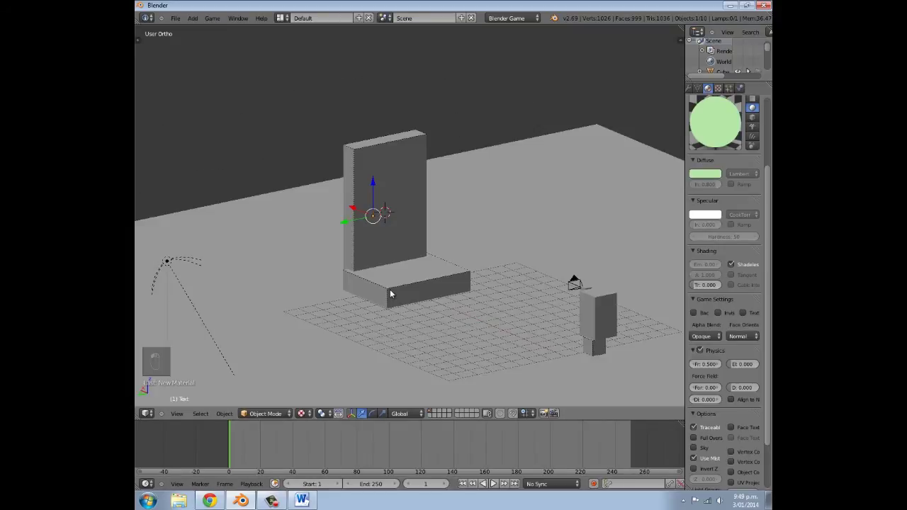
{"action": "key", "text": "KP_0"}
{"action": "scroll", "coordinate": [389, 293], "scroll_direction": "up", "scroll_amount": 2}
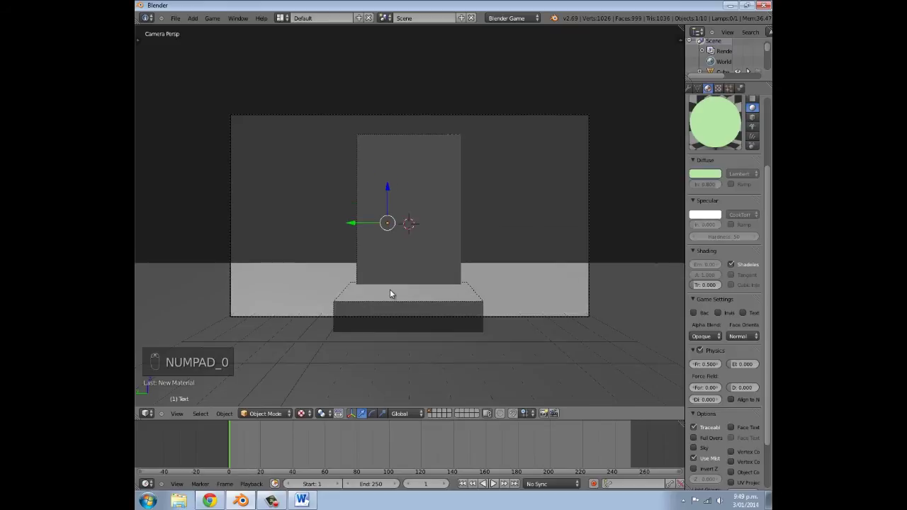
{"action": "key", "text": "p"}
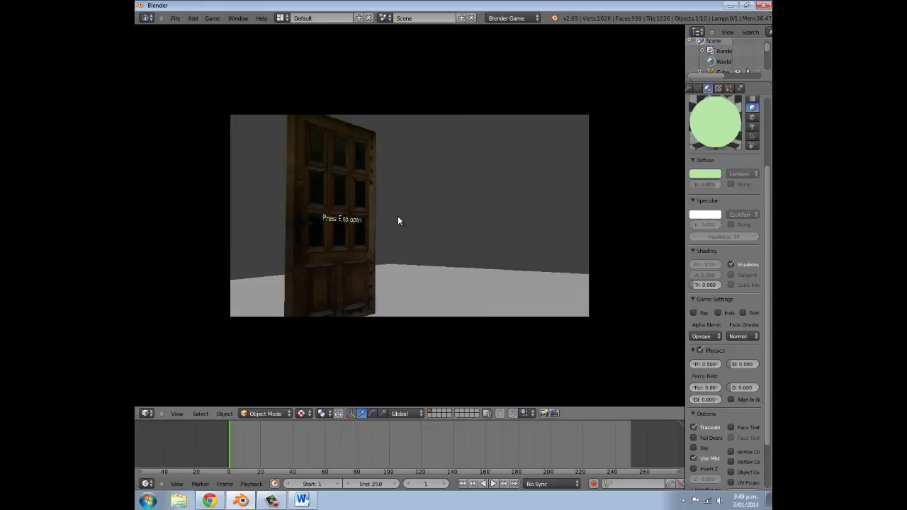
{"action": "key", "text": "Escape"}
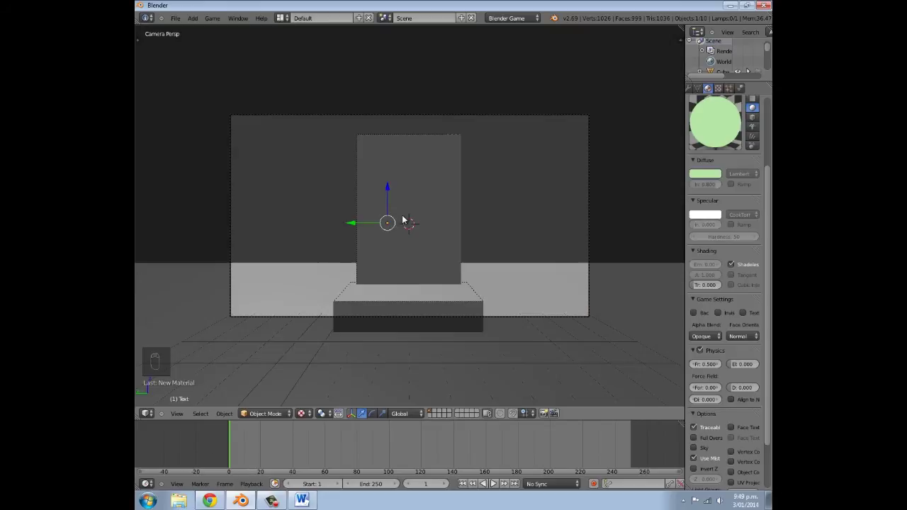
Step: Switch to the Game Logic layout and rename the sensor cube in front of the door as "door sensor"
{"action": "middle_click_drag", "start_coordinate": [506, 189], "coordinate": [392, 146]}
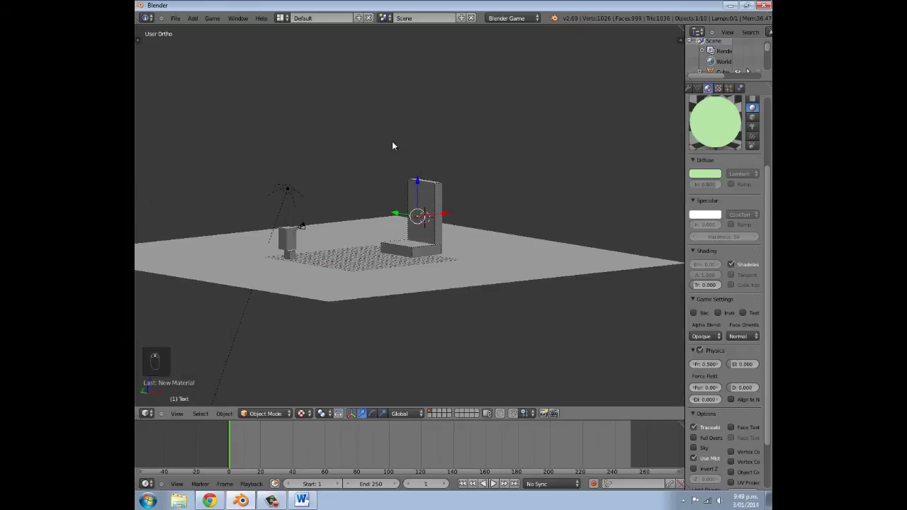
{"action": "left_click", "coordinate": [284, 18]}
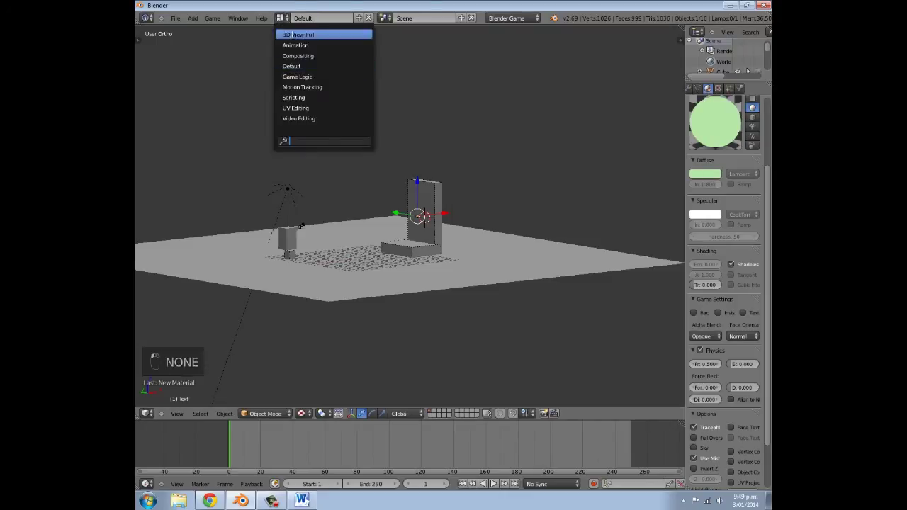
{"action": "left_click", "coordinate": [305, 75]}
{"action": "middle_click_drag", "start_coordinate": [424, 234], "coordinate": [456, 153]}
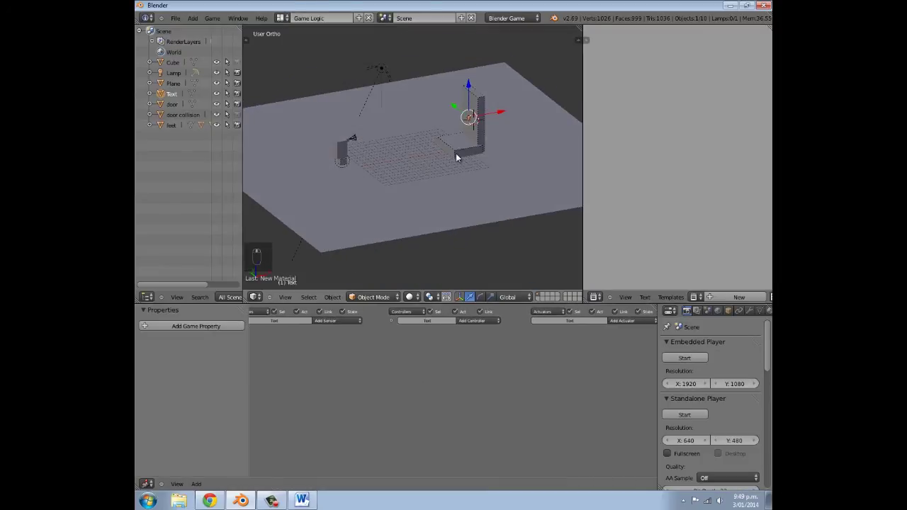
{"action": "right_click", "coordinate": [459, 146]}
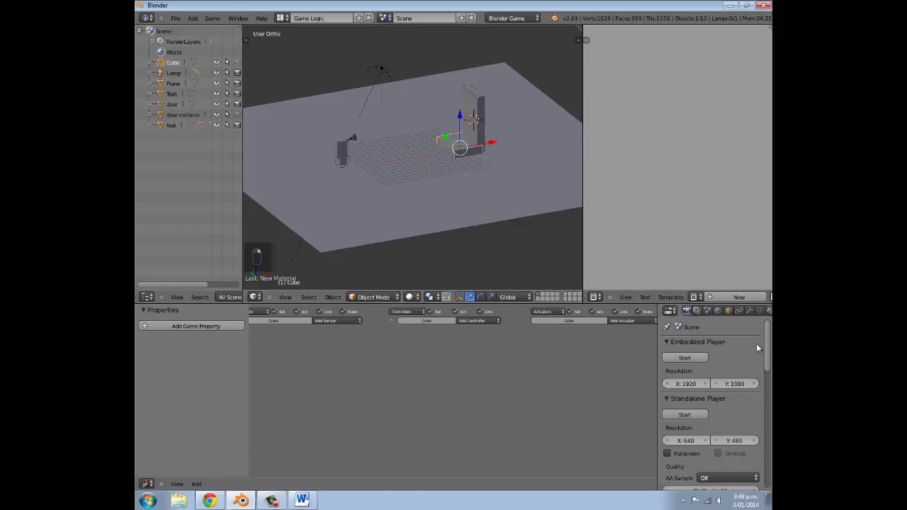
{"action": "left_click", "coordinate": [726, 312]}
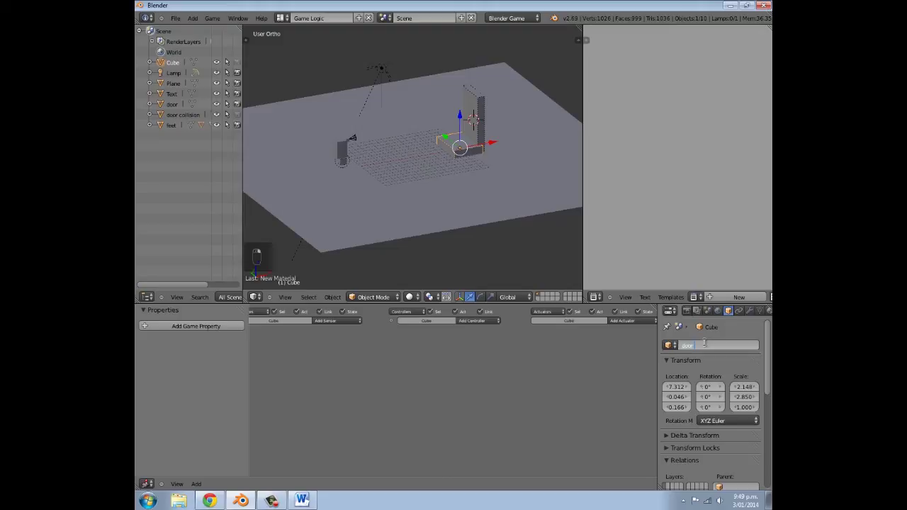
Step: Add a Collision sensor to the door sensor for the property "player" with positive pulse mode on
{"action": "scroll", "coordinate": [479, 162], "scroll_direction": "up", "scroll_amount": 3}
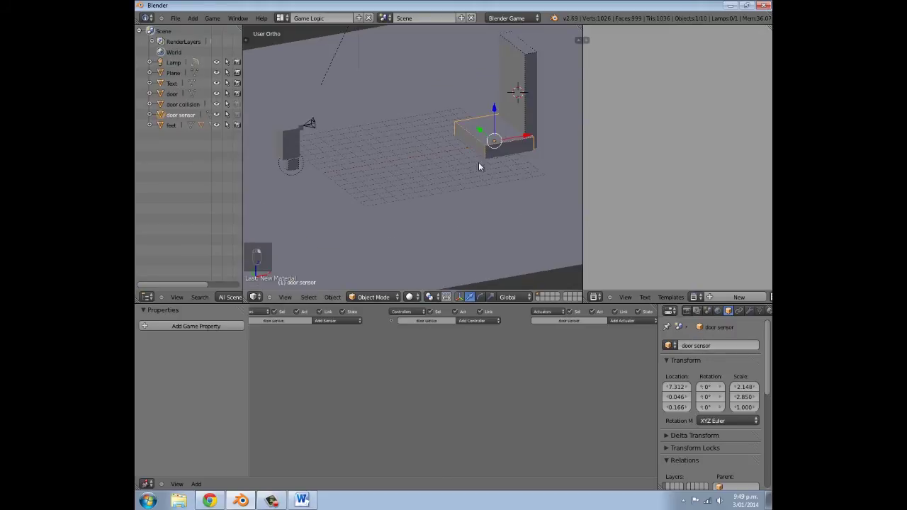
{"action": "left_click", "coordinate": [334, 322]}
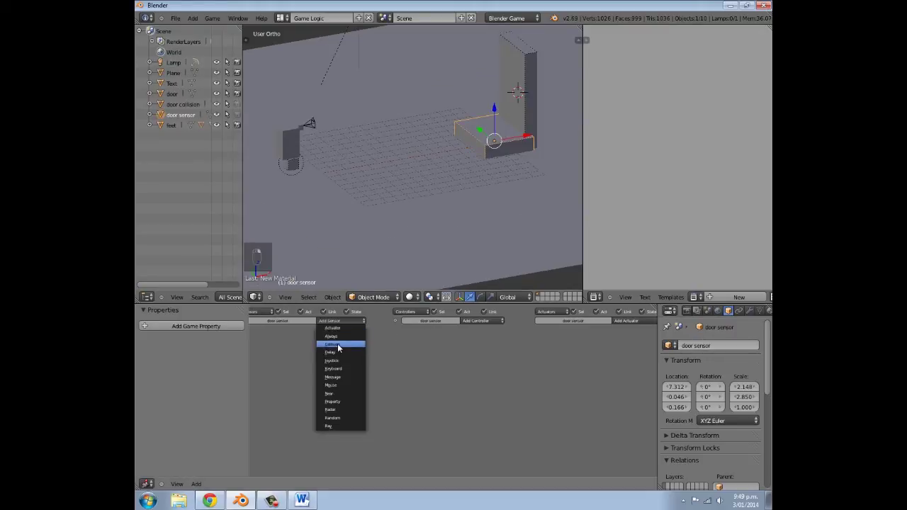
{"action": "left_click", "coordinate": [338, 344]}
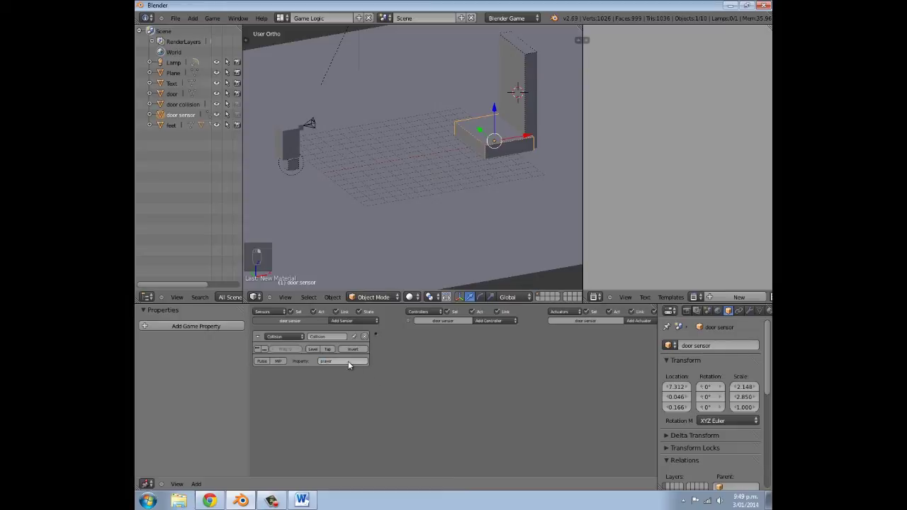
{"action": "left_click", "coordinate": [259, 349]}
Step: Add a game property named "player" to the player's feet object
{"action": "middle_click_drag", "start_coordinate": [418, 206], "coordinate": [365, 159]}
{"action": "right_click", "coordinate": [364, 158]}
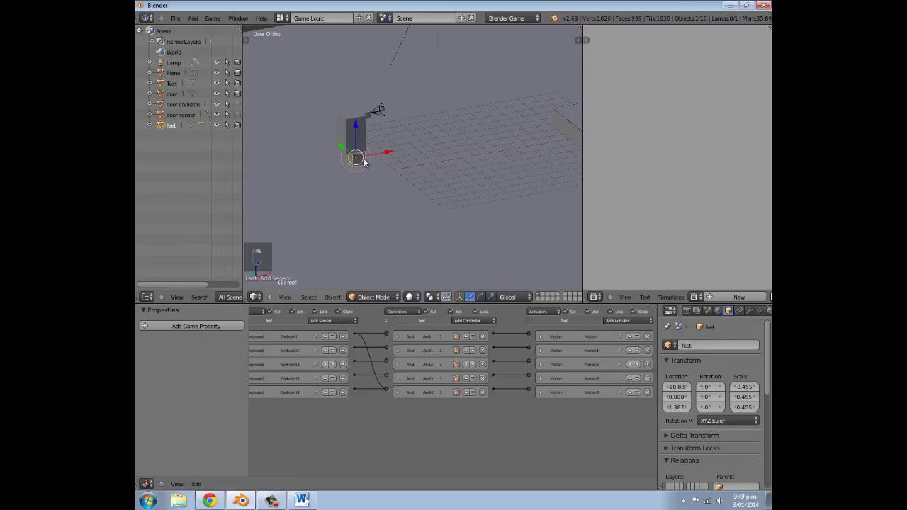
{"action": "left_click", "coordinate": [194, 326]}
{"action": "left_click", "coordinate": [150, 343]}
{"action": "type", "text": "player"}
{"action": "key", "text": "Return"}
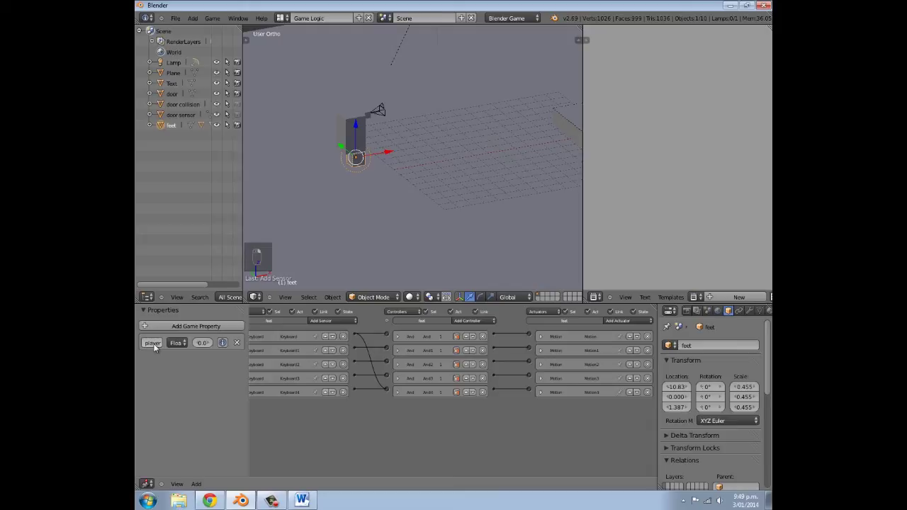
Step: Hide the door collision box so that the text in front of the door can be reached
{"action": "scroll", "coordinate": [440, 214], "scroll_direction": "down", "scroll_amount": 4}
{"action": "right_click", "coordinate": [494, 134]}
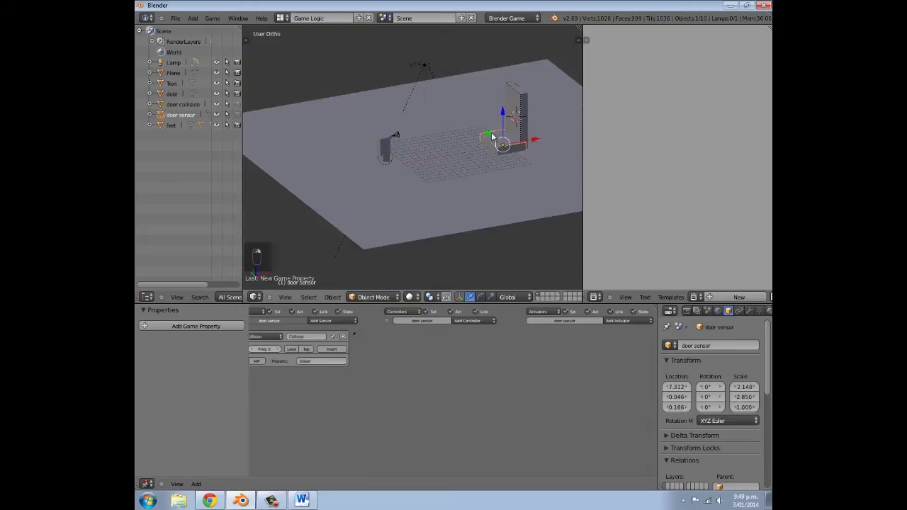
{"action": "scroll", "coordinate": [485, 206], "scroll_direction": "up", "scroll_amount": 2}
{"action": "middle_click_drag", "start_coordinate": [485, 203], "coordinate": [448, 181]}
{"action": "right_click", "coordinate": [420, 167]}
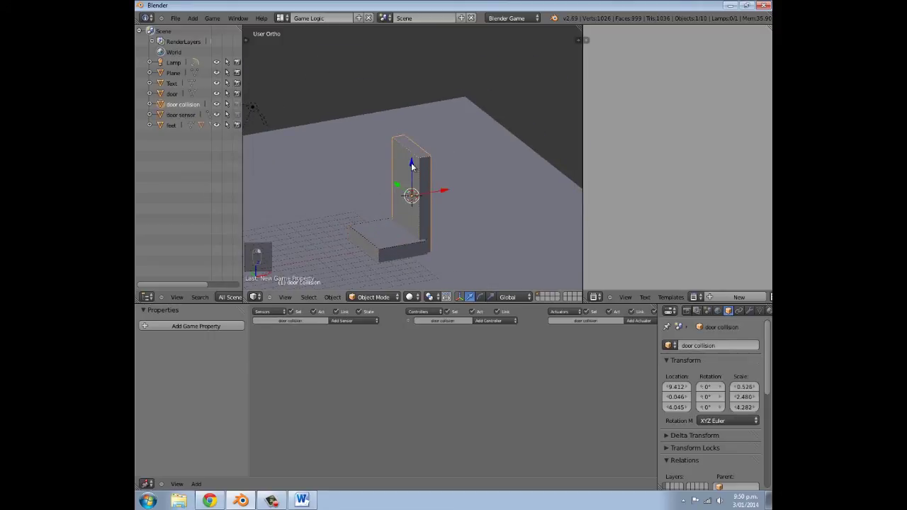
{"action": "key", "text": "h"}
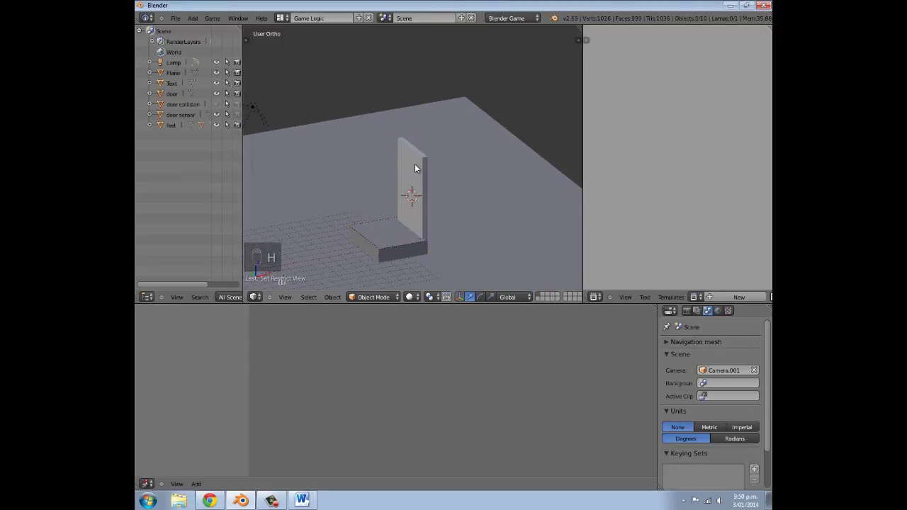
Step: Select the text and the door sensor together so that both objects' logic is listed
{"action": "middle_click_drag", "start_coordinate": [392, 196], "coordinate": [472, 193]}
{"action": "scroll", "coordinate": [392, 227], "scroll_direction": "up", "scroll_amount": 2}
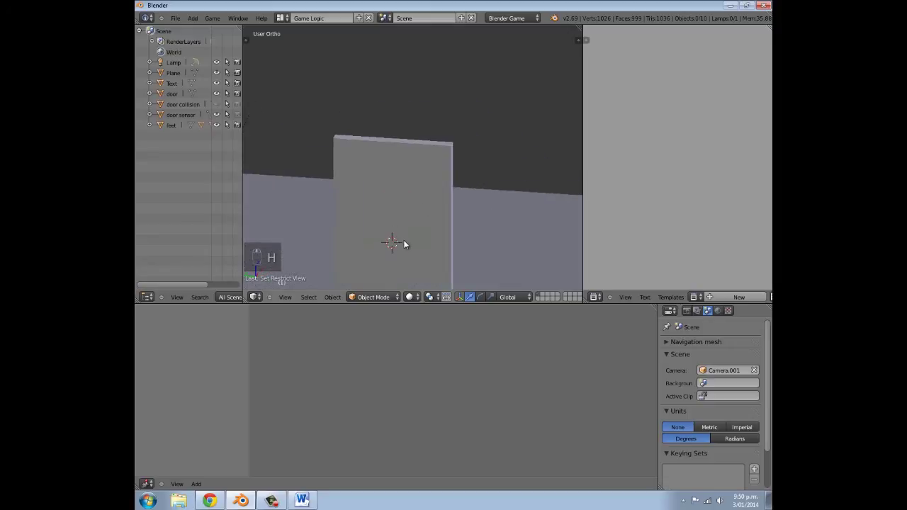
{"action": "right_click", "coordinate": [404, 245]}
{"action": "middle_click_drag", "start_coordinate": [405, 244], "coordinate": [377, 252]}
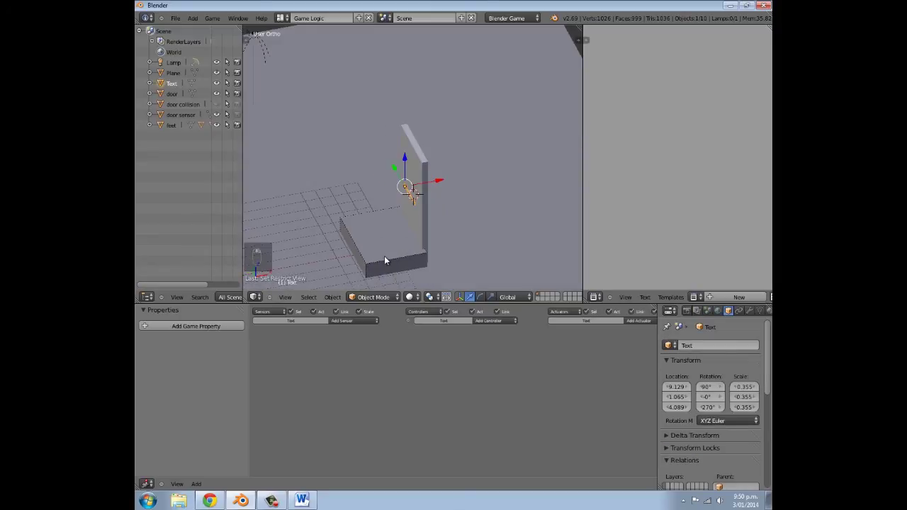
{"action": "right_click", "coordinate": [385, 258], "text": "shift"}
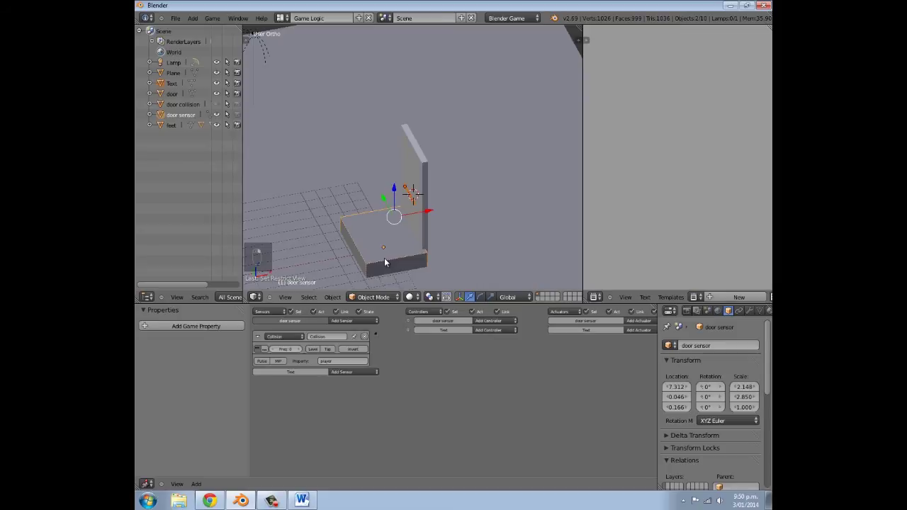
Step: Add two Visibility actuators to the text, leaving Visible on for the first and turning it off for the second
{"action": "scroll", "coordinate": [555, 383], "scroll_direction": "right", "scroll_amount": 1, "text": "ctrl"}
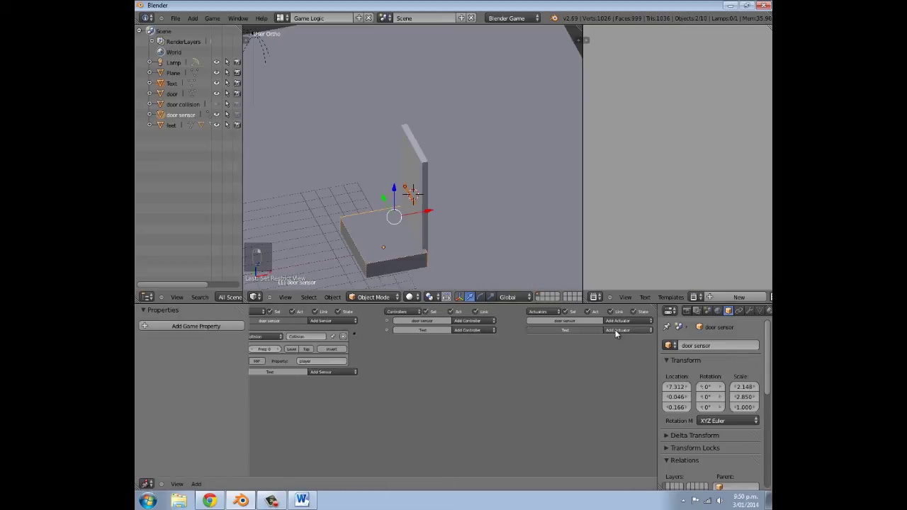
{"action": "left_click", "coordinate": [615, 330]}
{"action": "left_click", "coordinate": [619, 461]}
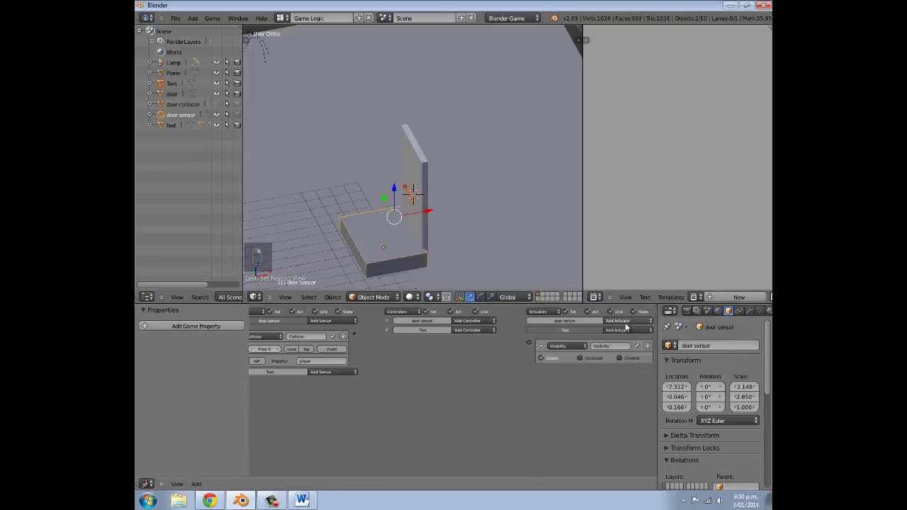
{"action": "left_click", "coordinate": [626, 327]}
{"action": "left_click", "coordinate": [621, 462]}
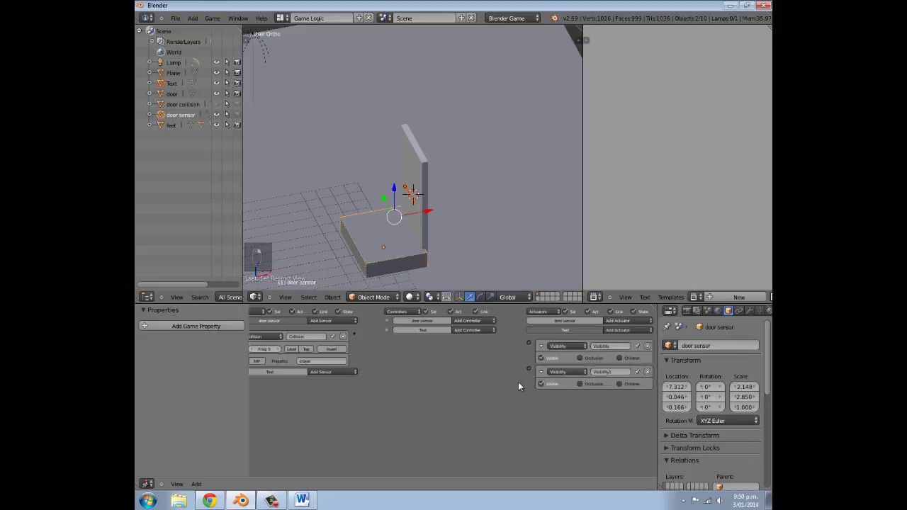
{"action": "left_click", "coordinate": [541, 383]}
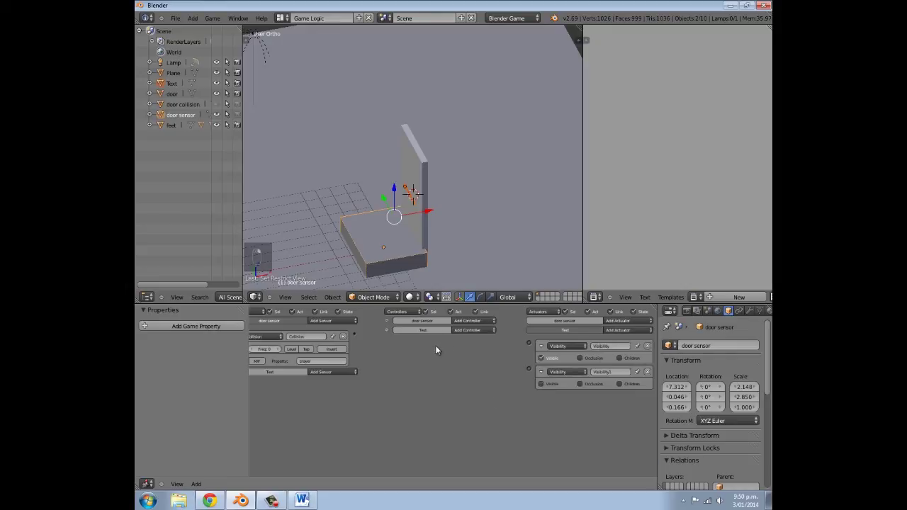
Step: Add And and Nand controllers to the door sensor, linking Collision to both, And to the visible actuator and Nand to the invisible one
{"action": "left_click", "coordinate": [473, 322]}
{"action": "left_click", "coordinate": [473, 328]}
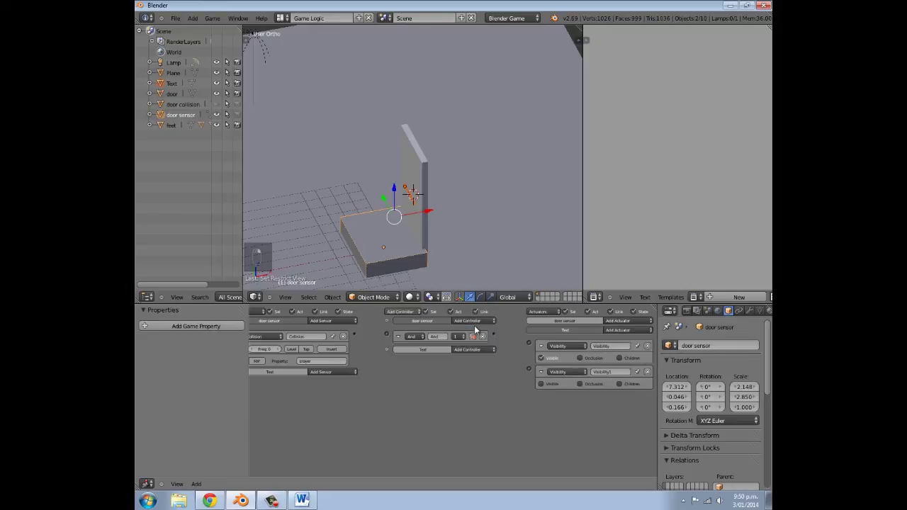
{"action": "left_click", "coordinate": [476, 321]}
{"action": "left_click", "coordinate": [477, 344]}
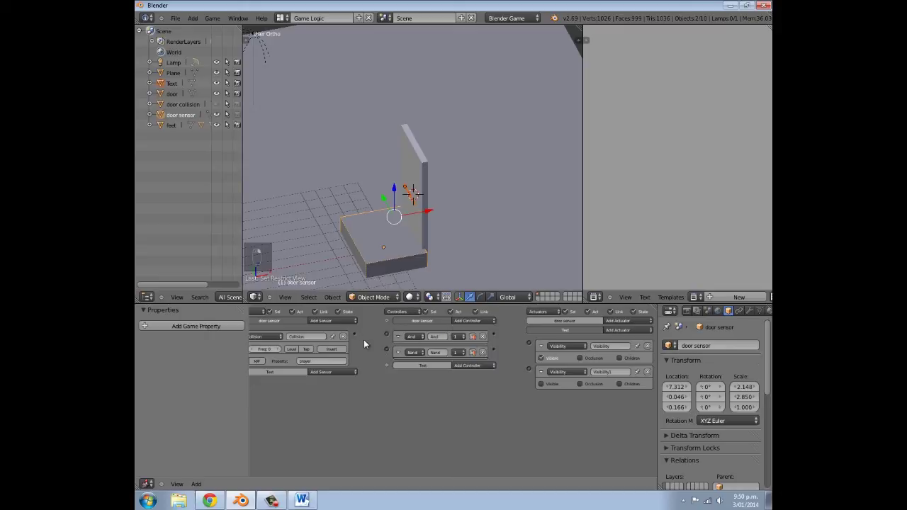
{"action": "left_click_drag", "start_coordinate": [356, 338], "coordinate": [386, 348]}
{"action": "left_click_drag", "start_coordinate": [527, 347], "coordinate": [525, 345]}
Step: Collapse the two Visibility actuators, the And and Nand controllers and the Collision sensor
{"action": "left_click", "coordinate": [542, 372]}
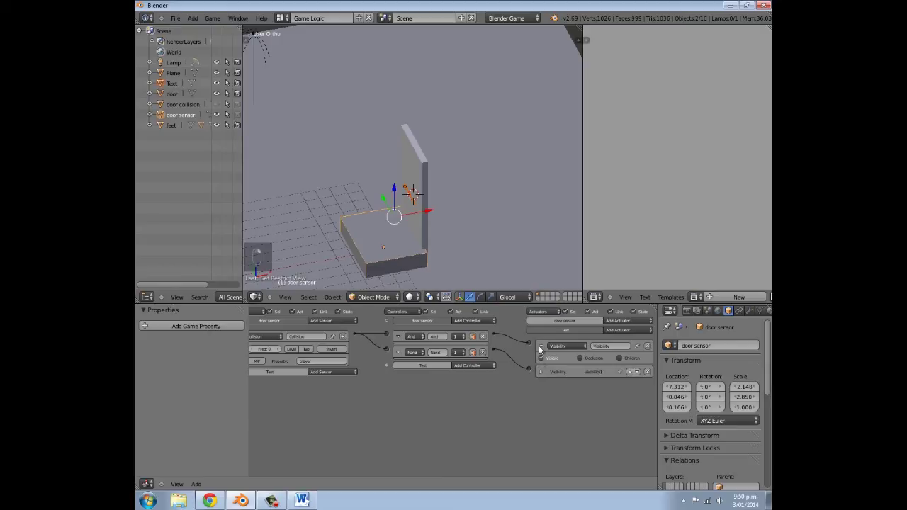
{"action": "left_click", "coordinate": [542, 346]}
{"action": "middle_click_drag", "start_coordinate": [402, 347], "coordinate": [423, 347]}
{"action": "left_click", "coordinate": [419, 336]}
{"action": "left_click", "coordinate": [418, 352]}
{"action": "left_click", "coordinate": [258, 336]}
Step: Select the door and switch the 3D view to textured shading
{"action": "middle_click_drag", "start_coordinate": [439, 205], "coordinate": [424, 163]}
{"action": "right_click", "coordinate": [433, 211]}
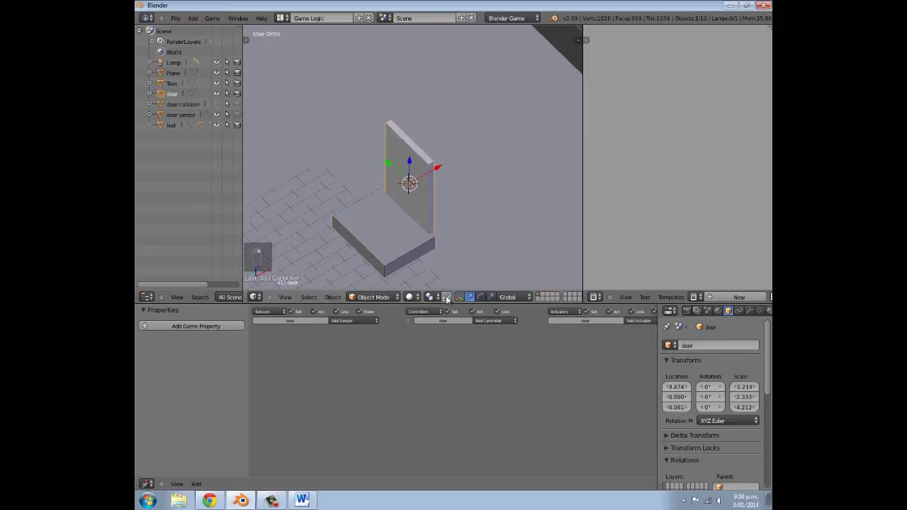
{"action": "left_click", "coordinate": [409, 296]}
{"action": "left_click", "coordinate": [424, 258]}
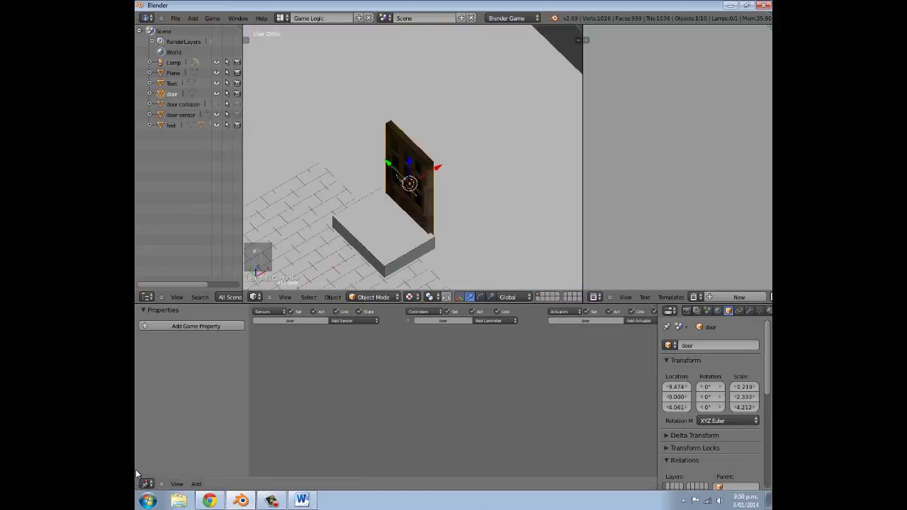
Step: Split a strip off the logic editor area and turn it into a Timeline
{"action": "left_click_drag", "start_coordinate": [138, 485], "coordinate": [141, 445]}
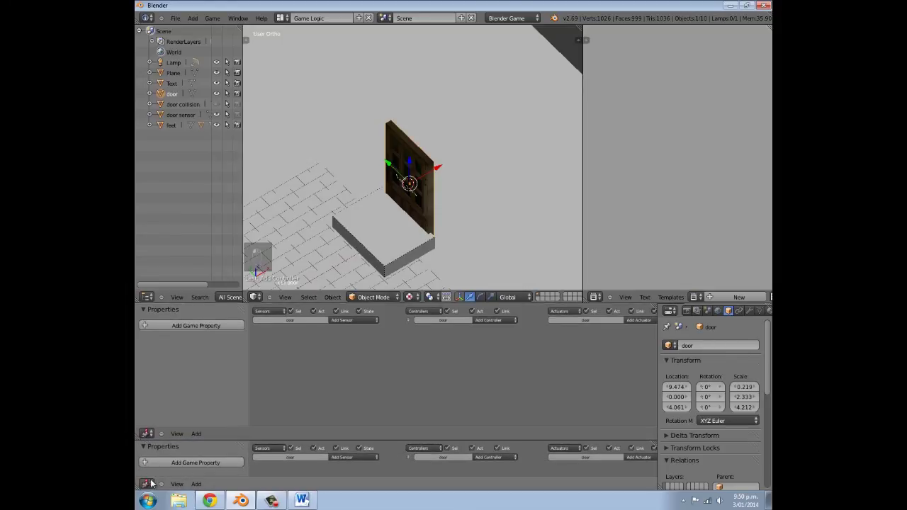
{"action": "left_click", "coordinate": [148, 484]}
{"action": "left_click", "coordinate": [164, 463]}
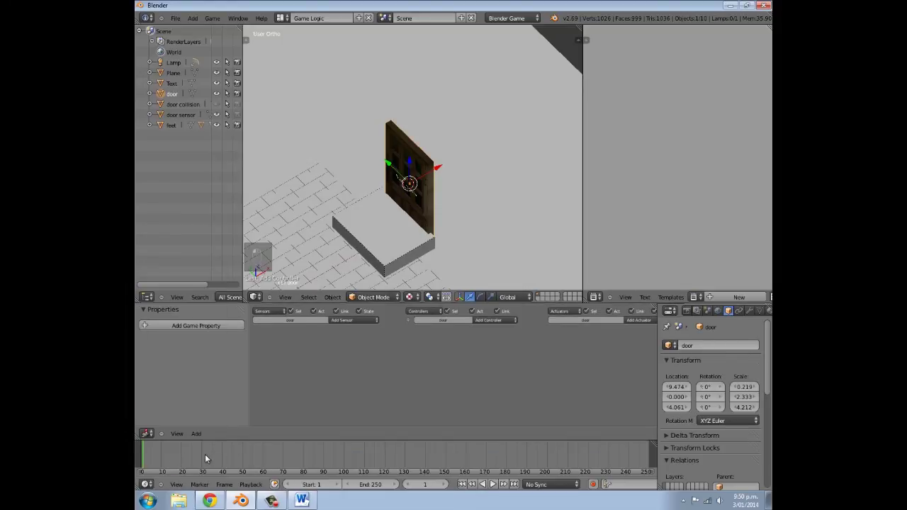
{"action": "scroll", "coordinate": [426, 88], "scroll_direction": "down", "scroll_amount": 5}
Step: In Edit Mode, select only the four door vertices along the hinge edge opposite the handle side
{"action": "middle_click_drag", "start_coordinate": [363, 152], "coordinate": [453, 114]}
{"action": "scroll", "coordinate": [456, 124], "scroll_direction": "up", "scroll_amount": 2}
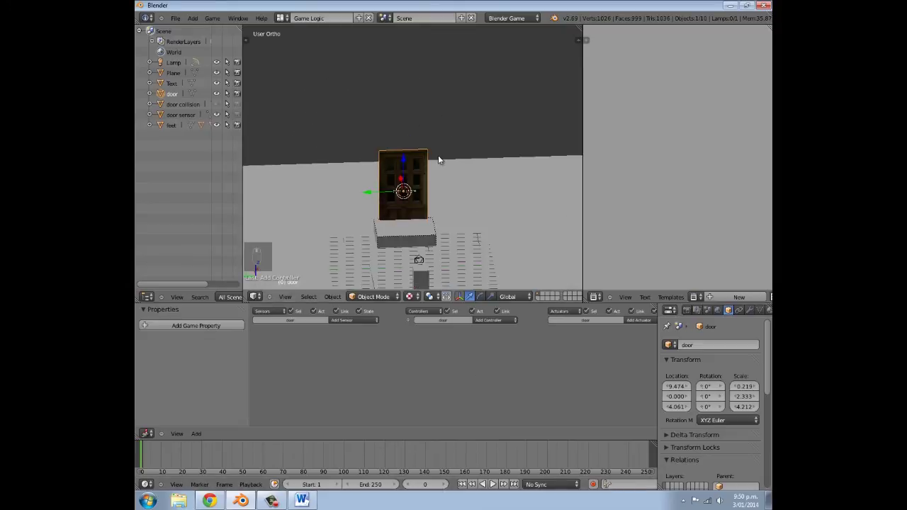
{"action": "key", "text": "Tab"}
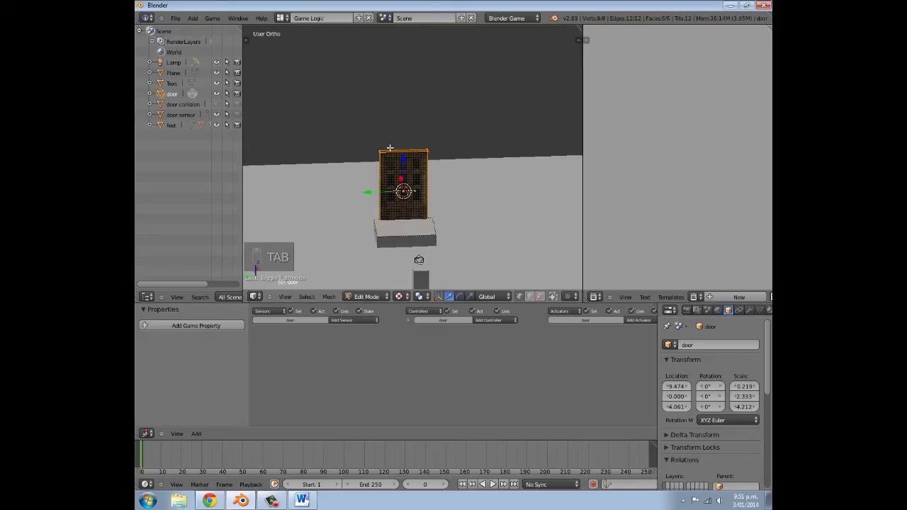
{"action": "key", "text": "a"}
{"action": "key", "text": "a"}
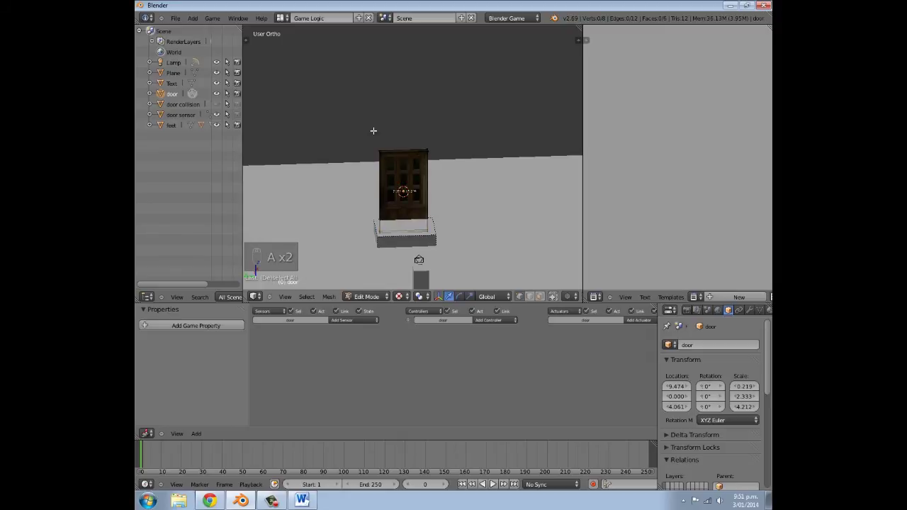
{"action": "key", "text": "b"}
{"action": "left_click_drag", "start_coordinate": [374, 131], "coordinate": [394, 248]}
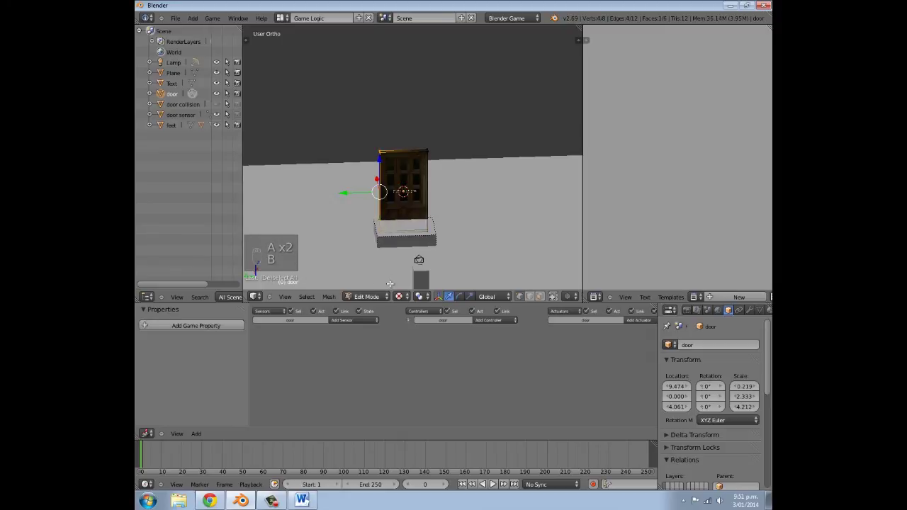
Step: Snap the 3D cursor to the selected hinge-edge vertices and return to Object Mode
{"action": "middle_click_drag", "start_coordinate": [349, 232], "coordinate": [322, 219]}
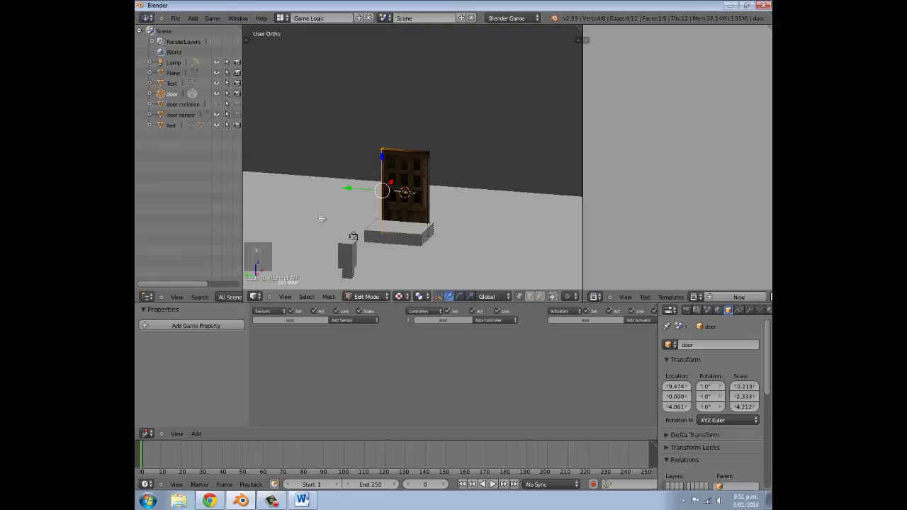
{"action": "key", "text": "shift+s"}
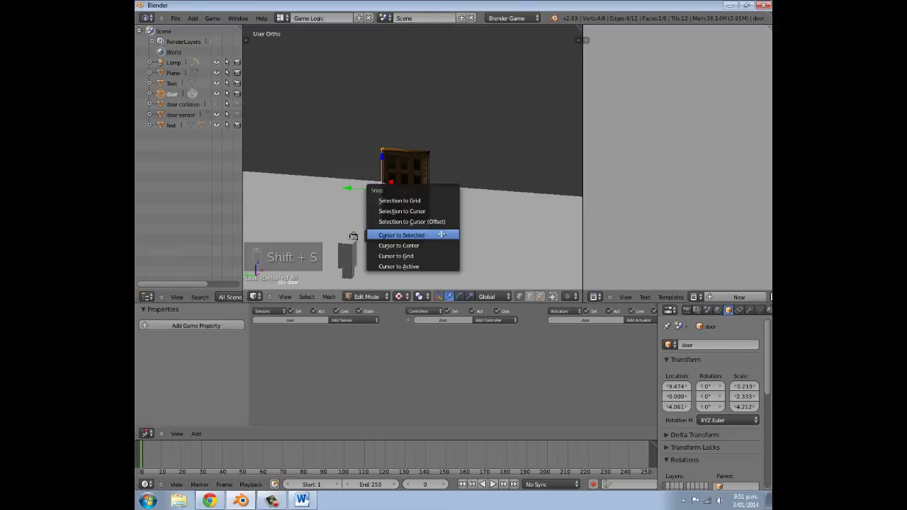
{"action": "left_click", "coordinate": [439, 234]}
{"action": "middle_click_drag", "start_coordinate": [430, 223], "coordinate": [444, 201]}
{"action": "key", "text": "Tab"}
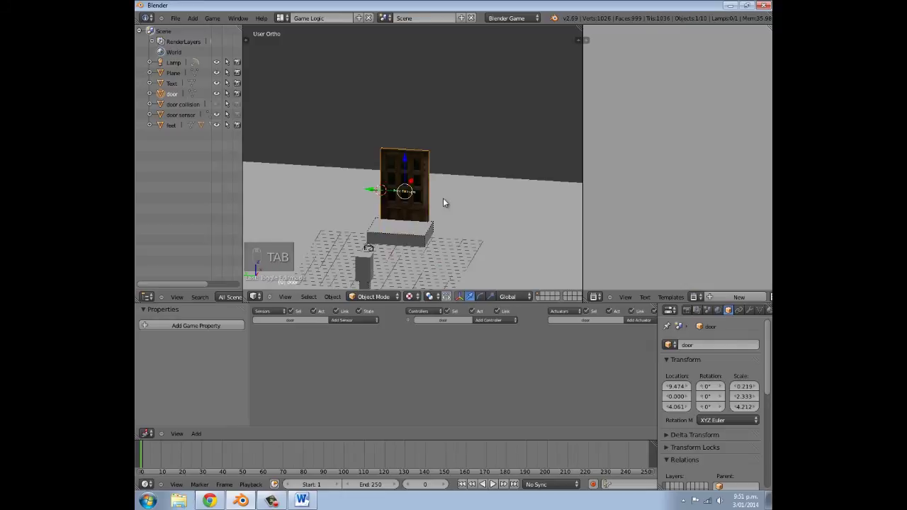
Step: Move the door's origin to the 3D cursor on its hinge edge
{"action": "middle_click_drag", "start_coordinate": [405, 162], "coordinate": [425, 172]}
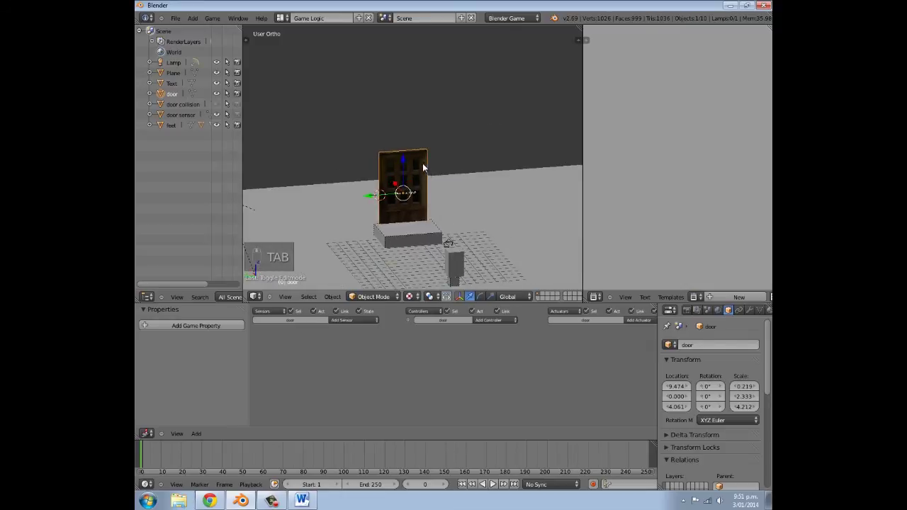
{"action": "key", "text": "t"}
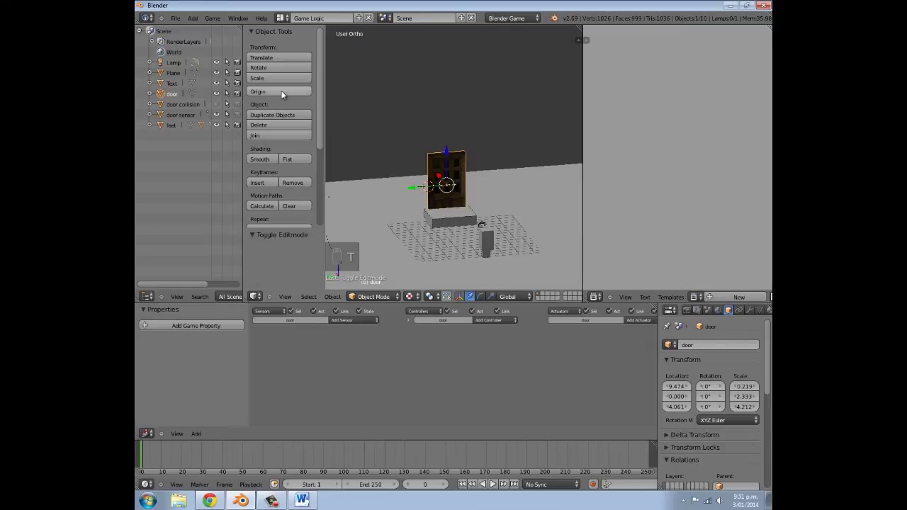
{"action": "left_click", "coordinate": [280, 92]}
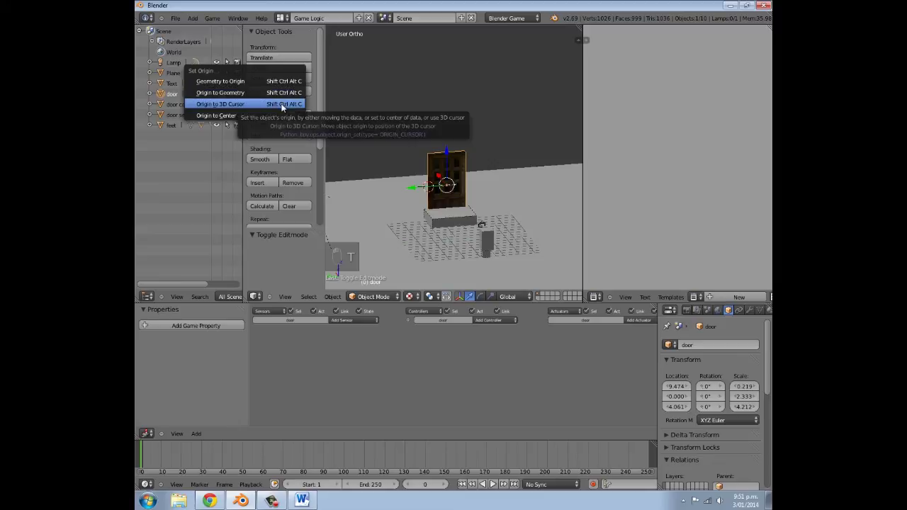
{"action": "left_click", "coordinate": [281, 104]}
{"action": "key", "text": "t"}
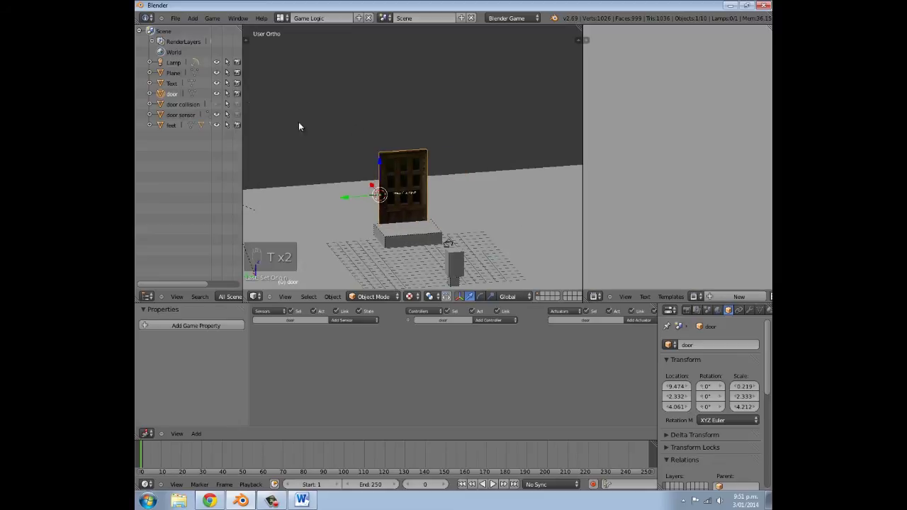
Step: Widen the 3D view and insert a Rotation keyframe for the closed door at frame 0
{"action": "left_click_drag", "start_coordinate": [584, 63], "coordinate": [675, 88]}
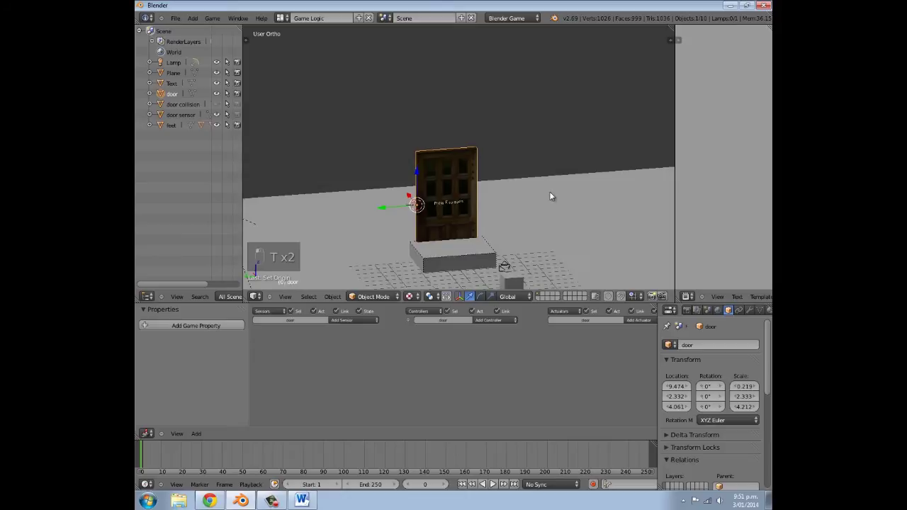
{"action": "scroll", "coordinate": [556, 189], "scroll_direction": "up", "scroll_amount": 2}
{"action": "middle_click_drag", "start_coordinate": [513, 210], "coordinate": [553, 144], "text": "shift"}
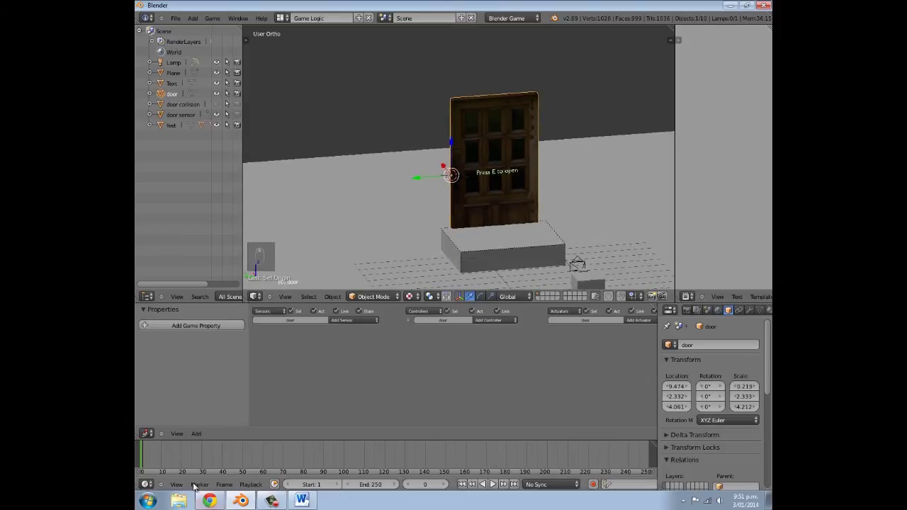
{"action": "key", "text": "i"}
{"action": "left_click", "coordinate": [549, 125]}
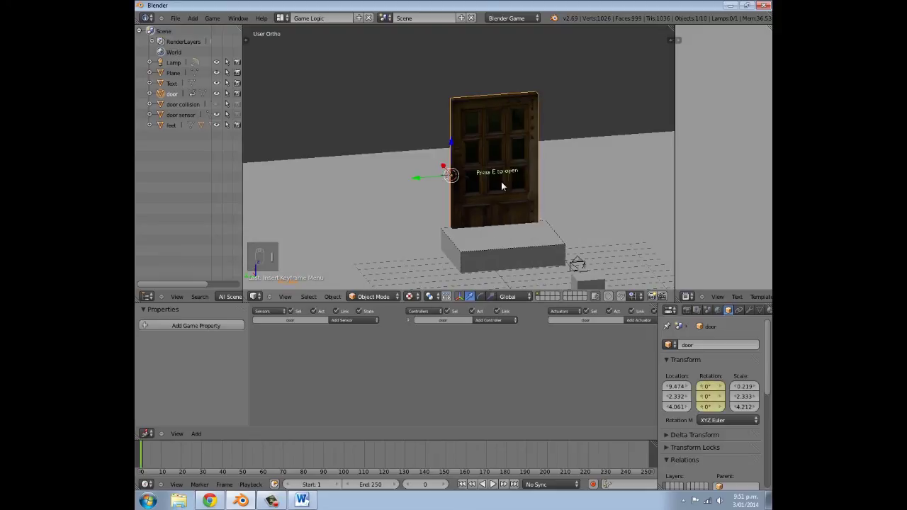
Step: Go to frame 60 and rotate the door 90° about the Z axis
{"action": "left_click_drag", "start_coordinate": [154, 450], "coordinate": [263, 449]}
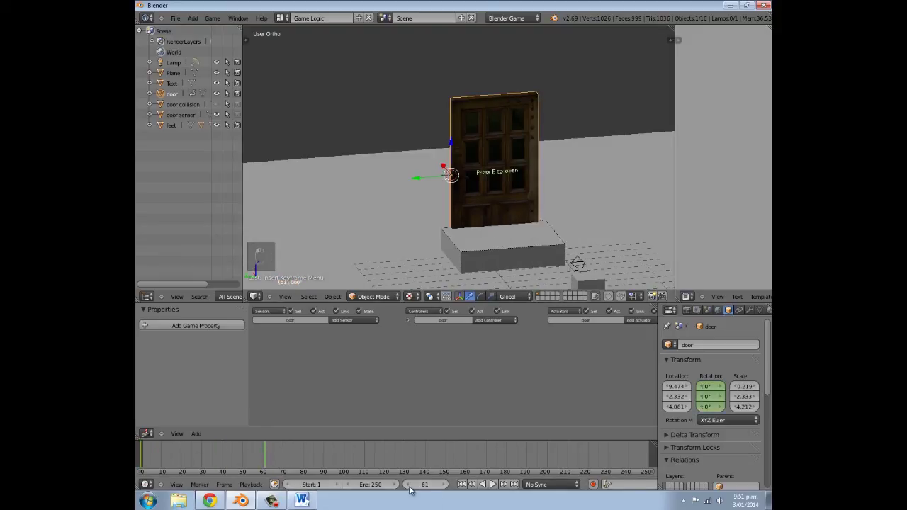
{"action": "key", "text": "ctrl+z"}
{"action": "type", "text": "rz90"}
{"action": "left_click", "coordinate": [535, 203]}
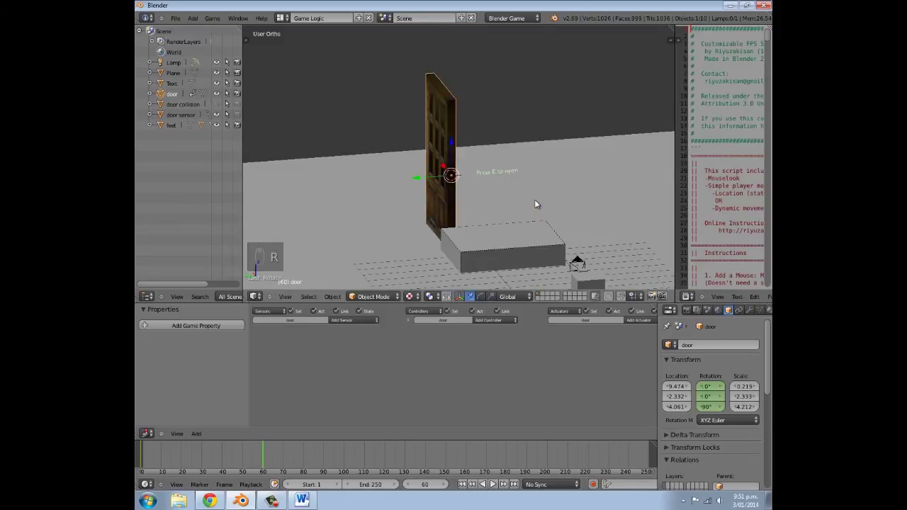
Step: Rotate the door further about the Z axis to a Z rotation of about 153°
{"action": "middle_click_drag", "start_coordinate": [531, 173], "coordinate": [436, 185]}
{"action": "key", "text": "r"}
{"action": "key", "text": "z"}
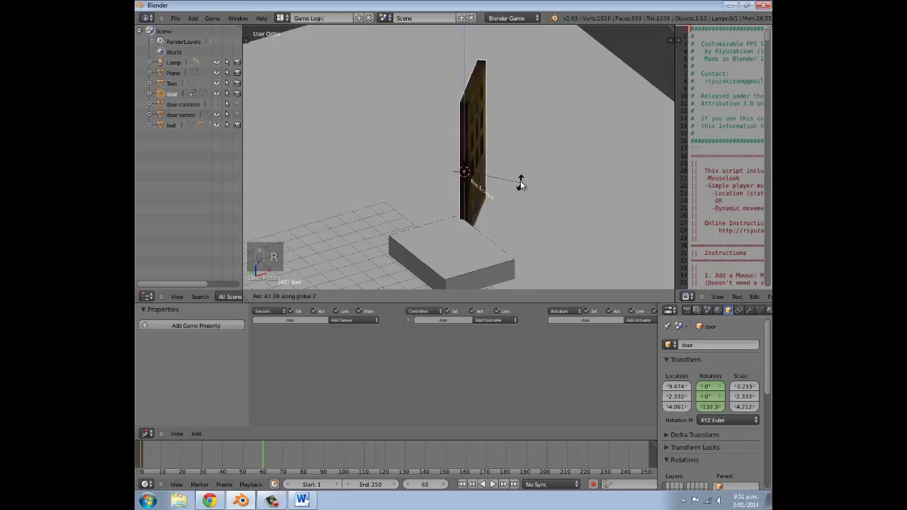
{"action": "left_click", "coordinate": [525, 167]}
{"action": "middle_click_drag", "start_coordinate": [459, 217], "coordinate": [480, 204]}
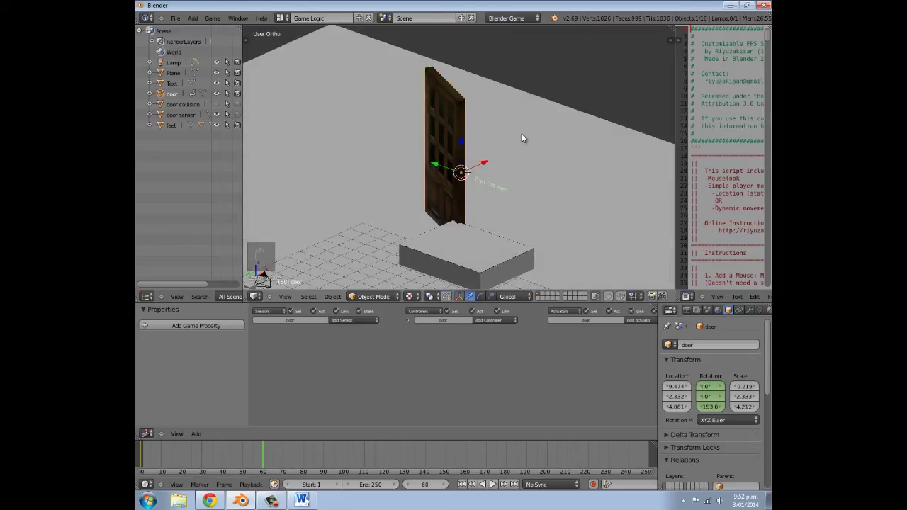
Step: Insert a Rotation keyframe for the open door at frame 60 and return to frame 0
{"action": "key", "text": "i"}
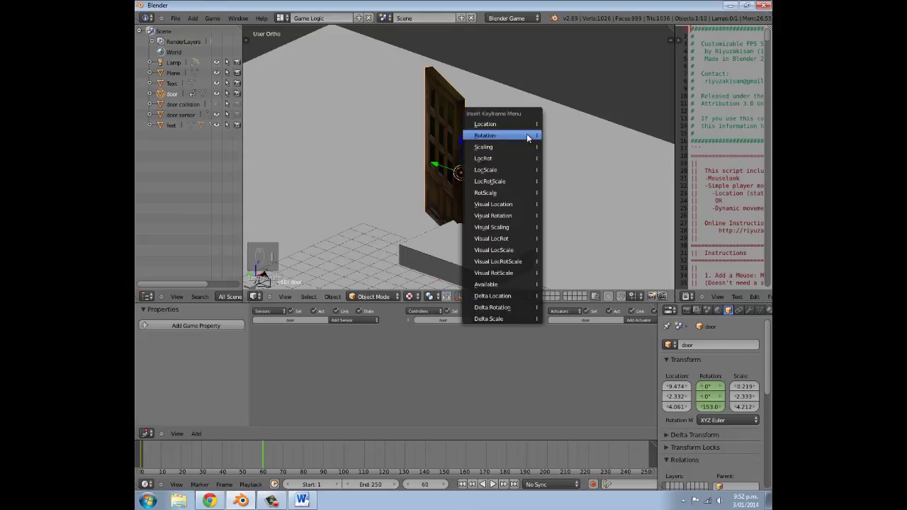
{"action": "left_click", "coordinate": [526, 134]}
{"action": "mouse_move", "coordinate": [149, 453]}
{"action": "left_mouse_down"}
{"action": "mouse_move", "coordinate": [267, 434]}
{"action": "mouse_move", "coordinate": [207, 430]}
{"action": "mouse_move", "coordinate": [143, 445]}
{"action": "left_mouse_up"}
{"action": "middle_click_drag", "start_coordinate": [292, 211], "coordinate": [461, 167]}
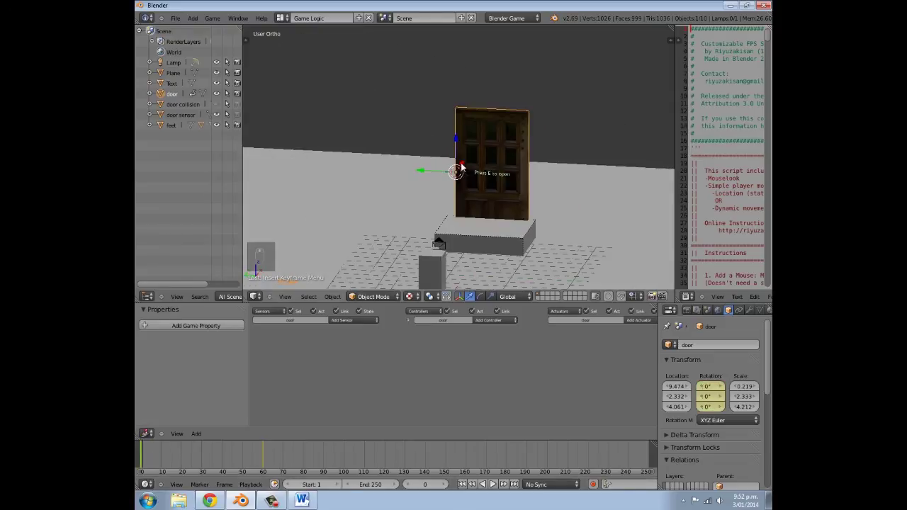
Step: Add an Action actuator to the door that plays doorAction with end frame 60
{"action": "middle_click_drag", "start_coordinate": [607, 332], "coordinate": [586, 320]}
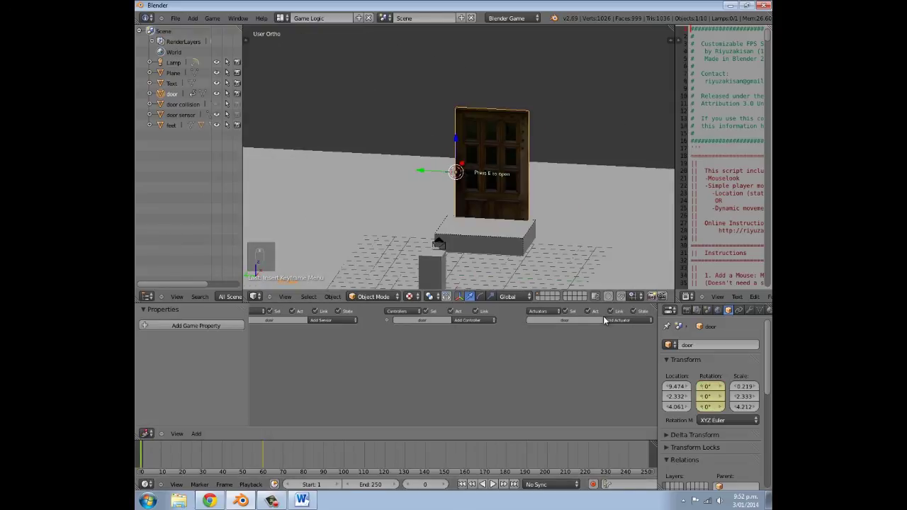
{"action": "left_click", "coordinate": [624, 321]}
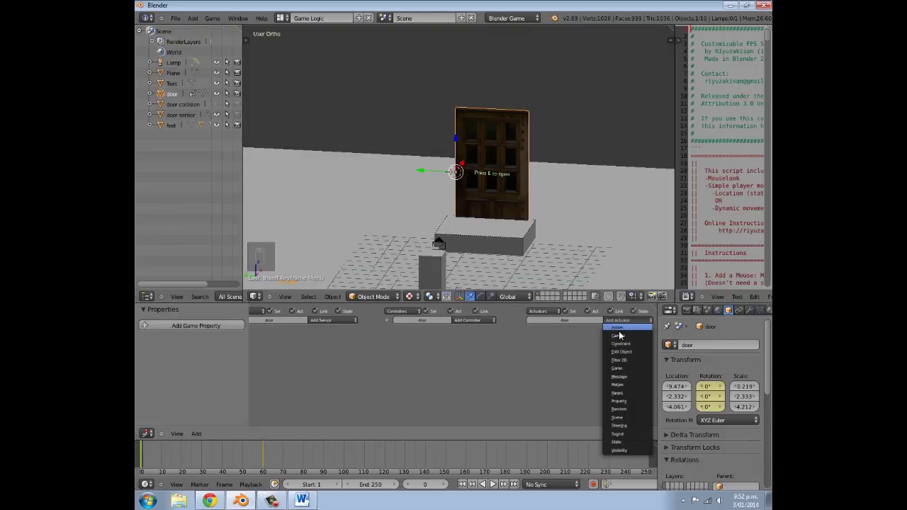
{"action": "left_click", "coordinate": [622, 329]}
{"action": "left_click", "coordinate": [559, 359]}
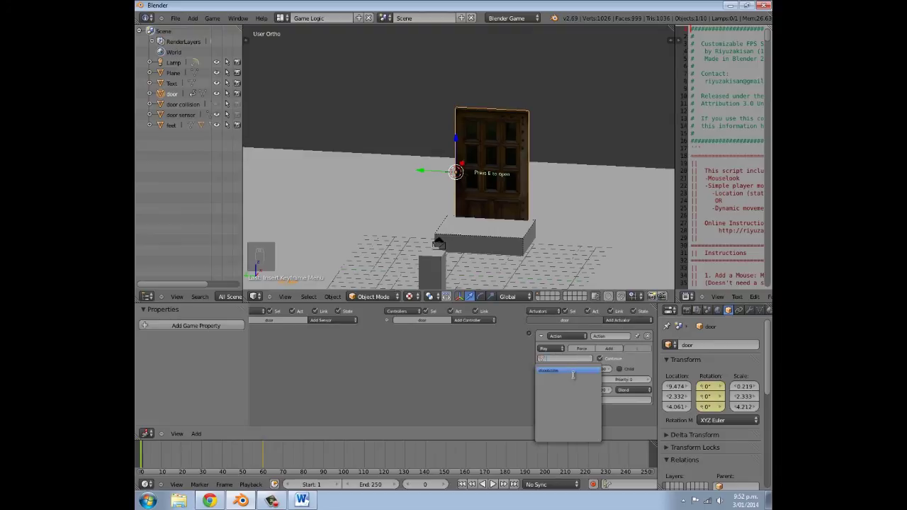
{"action": "left_click", "coordinate": [574, 371]}
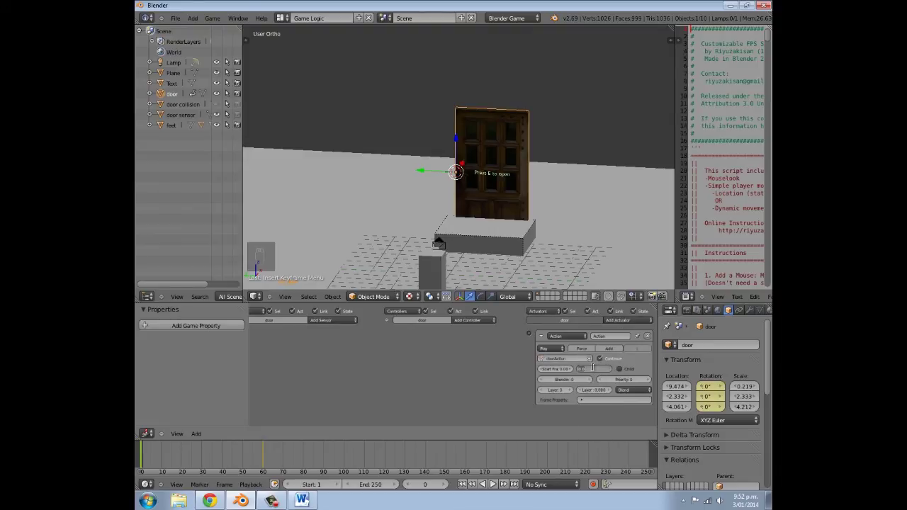
{"action": "type", "text": "60"}
{"action": "key", "text": "Return"}
Step: Add the door sensor to the door selection and give the door sensor a Keyboard sensor
{"action": "middle_click_drag", "start_coordinate": [388, 183], "coordinate": [434, 228]}
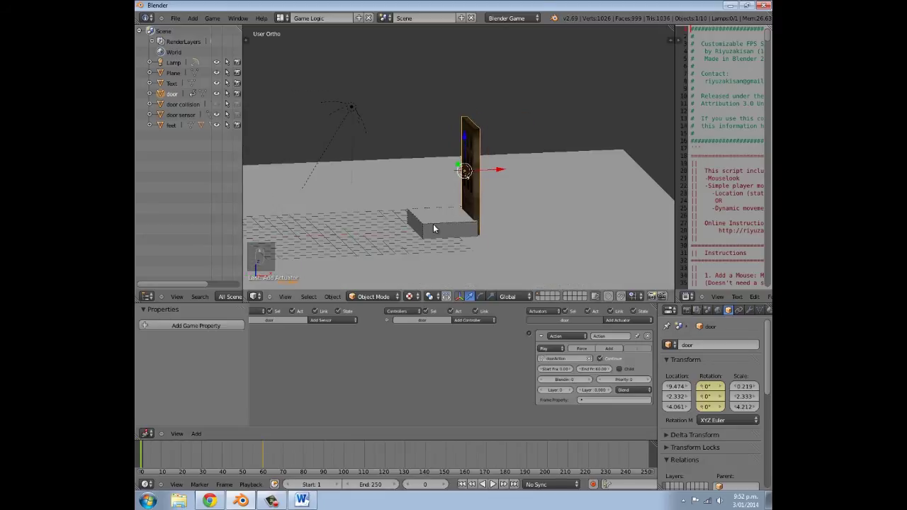
{"action": "right_click", "coordinate": [448, 228], "text": "shift"}
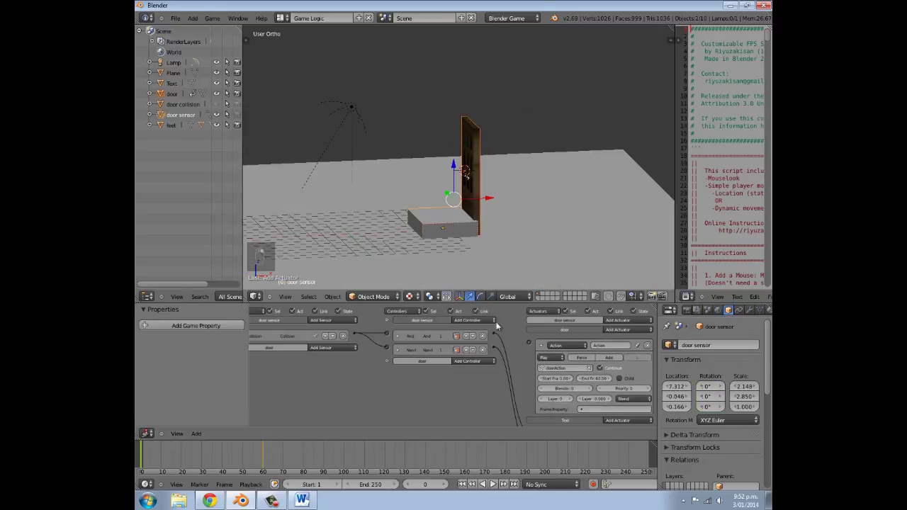
{"action": "middle_click_drag", "start_coordinate": [386, 346], "coordinate": [407, 347]}
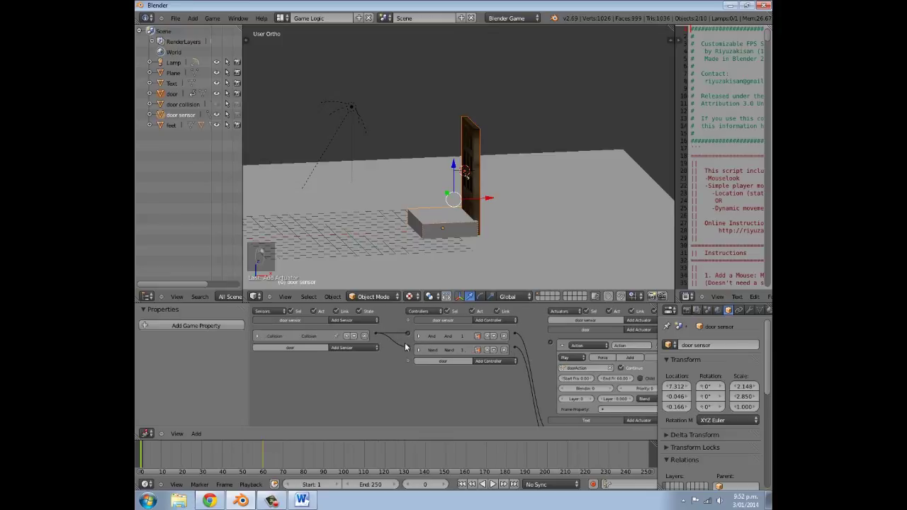
{"action": "left_click", "coordinate": [358, 321]}
{"action": "left_click", "coordinate": [347, 369]}
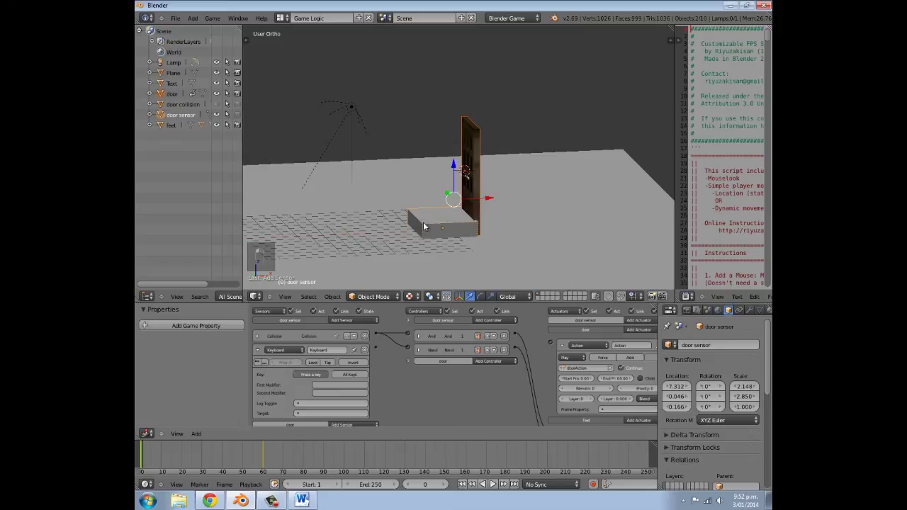
Step: Select only the door sensor and set its Keyboard sensor to respond to the E key
{"action": "right_click", "coordinate": [490, 224]}
{"action": "mouse_move", "coordinate": [430, 213]}
{"action": "middle_mouse_down"}
{"action": "mouse_move", "coordinate": [527, 205]}
{"action": "mouse_move", "coordinate": [460, 176]}
{"action": "mouse_move", "coordinate": [423, 223]}
{"action": "middle_mouse_up"}
{"action": "scroll", "coordinate": [526, 205], "scroll_direction": "up", "scroll_amount": 4}
{"action": "scroll", "coordinate": [488, 189], "scroll_direction": "down", "scroll_amount": 4}
{"action": "right_click", "coordinate": [423, 224]}
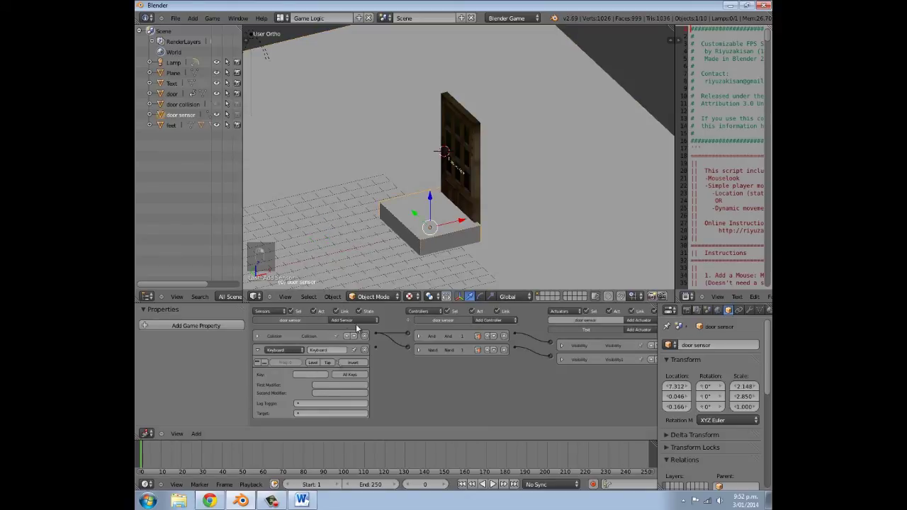
{"action": "left_click", "coordinate": [307, 375]}
{"action": "key", "text": "e"}
Step: Add another And controller to the door sensor and link both its Keyboard and Collision sensors to it
{"action": "middle_click_drag", "start_coordinate": [416, 371], "coordinate": [396, 368]}
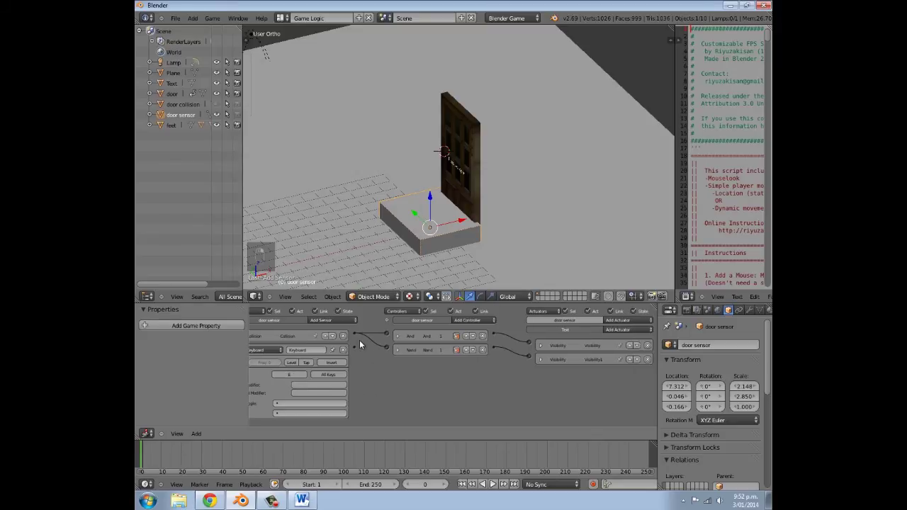
{"action": "left_click", "coordinate": [469, 318]}
{"action": "left_click", "coordinate": [471, 326]}
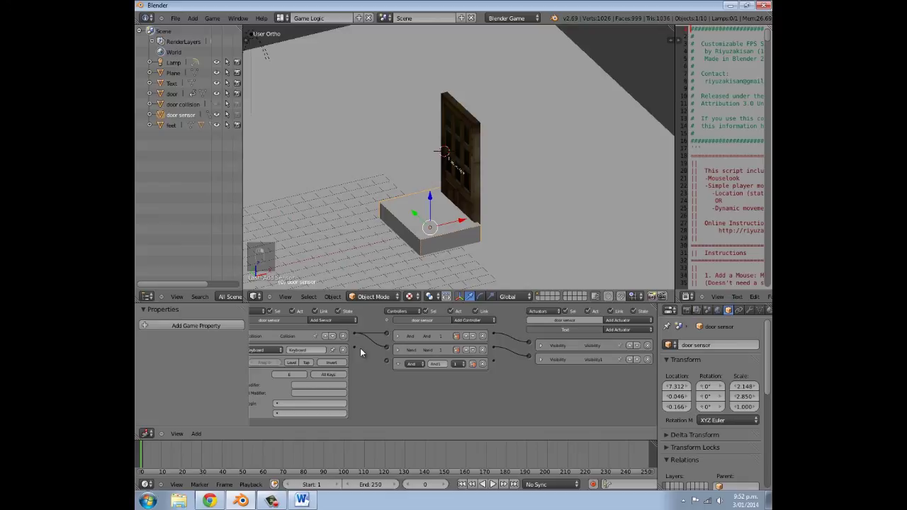
{"action": "left_click_drag", "start_coordinate": [356, 348], "coordinate": [387, 361]}
{"action": "left_click_drag", "start_coordinate": [355, 333], "coordinate": [387, 361]}
{"action": "middle_click_drag", "start_coordinate": [387, 361], "coordinate": [409, 361]}
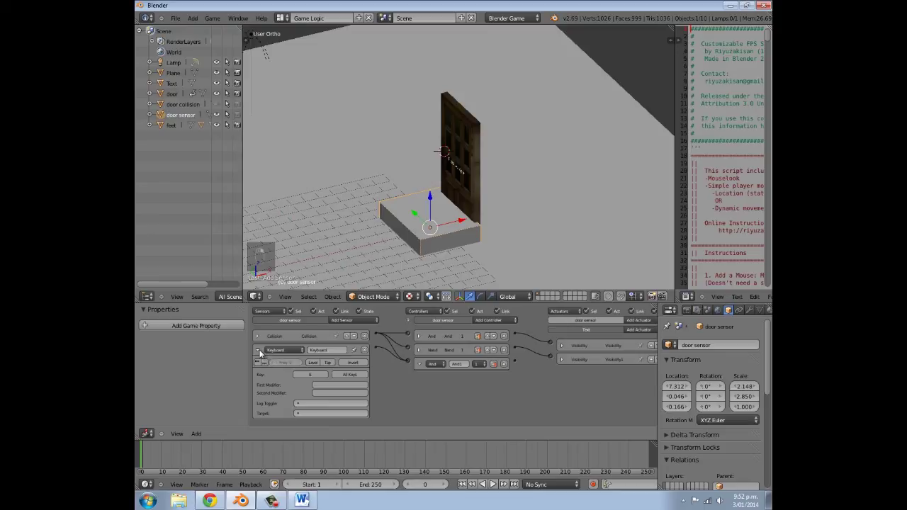
{"action": "left_click", "coordinate": [258, 337]}
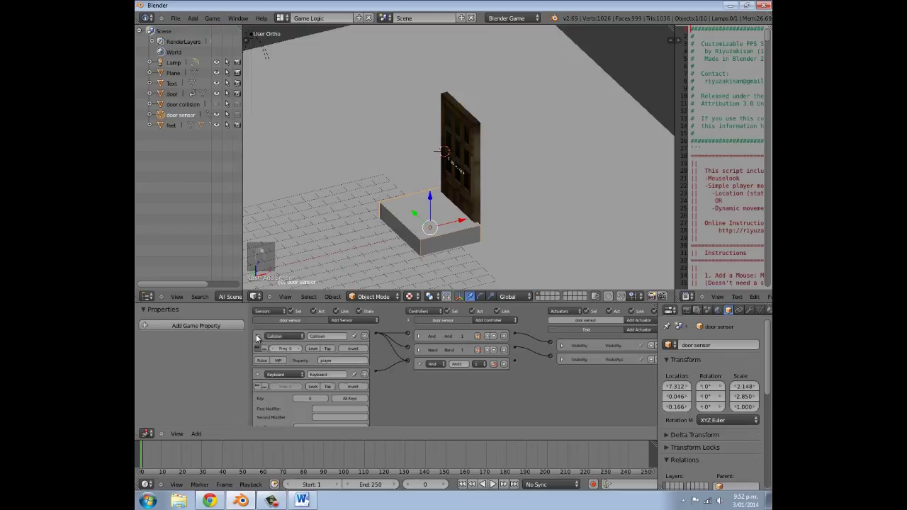
{"action": "left_click", "coordinate": [257, 336]}
Step: Add the door to the selection and link the door sensor's new And controller to the door's Action actuator
{"action": "middle_click_drag", "start_coordinate": [411, 227], "coordinate": [459, 190]}
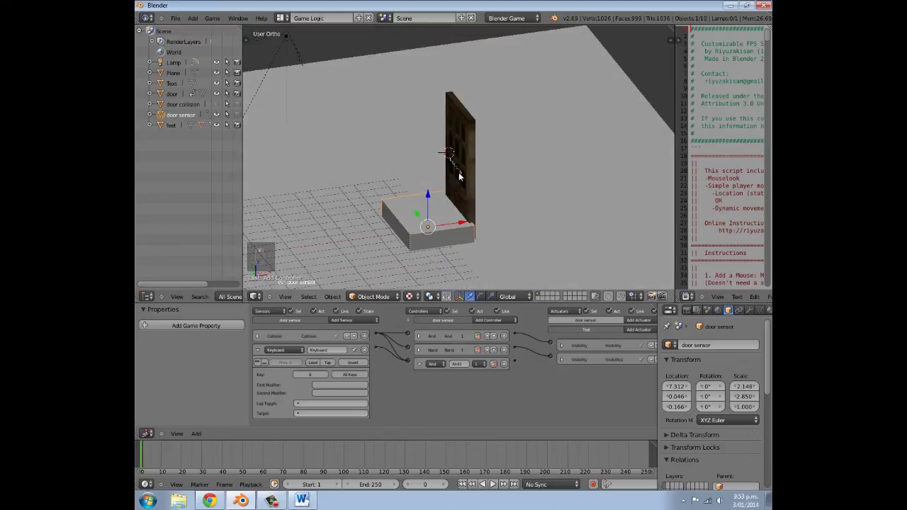
{"action": "right_click", "coordinate": [461, 173], "text": "shift"}
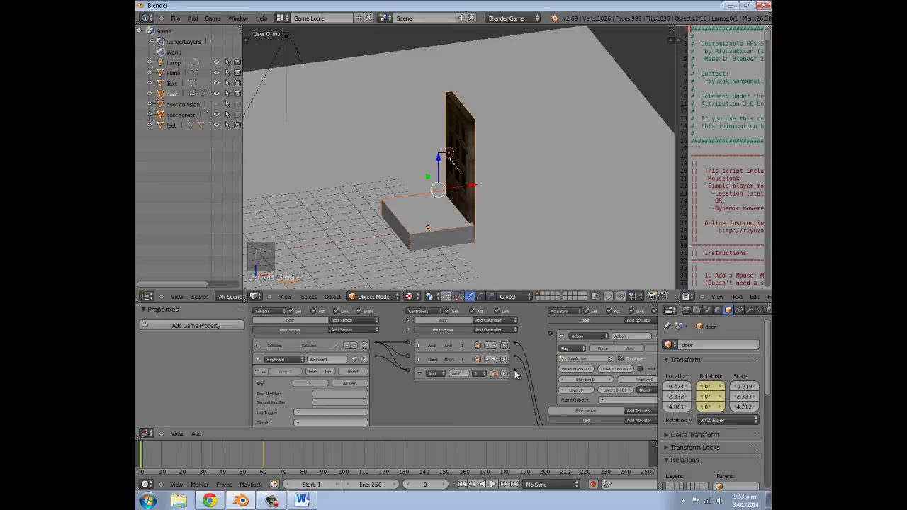
{"action": "left_click_drag", "start_coordinate": [544, 338], "coordinate": [550, 334]}
{"action": "middle_click_drag", "start_coordinate": [562, 347], "coordinate": [541, 345]}
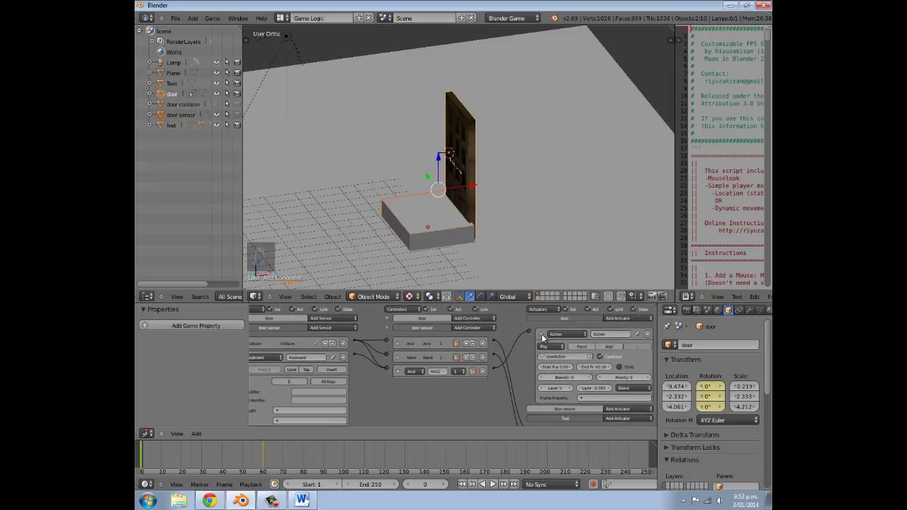
{"action": "left_click", "coordinate": [541, 334]}
{"action": "left_click", "coordinate": [399, 371]}
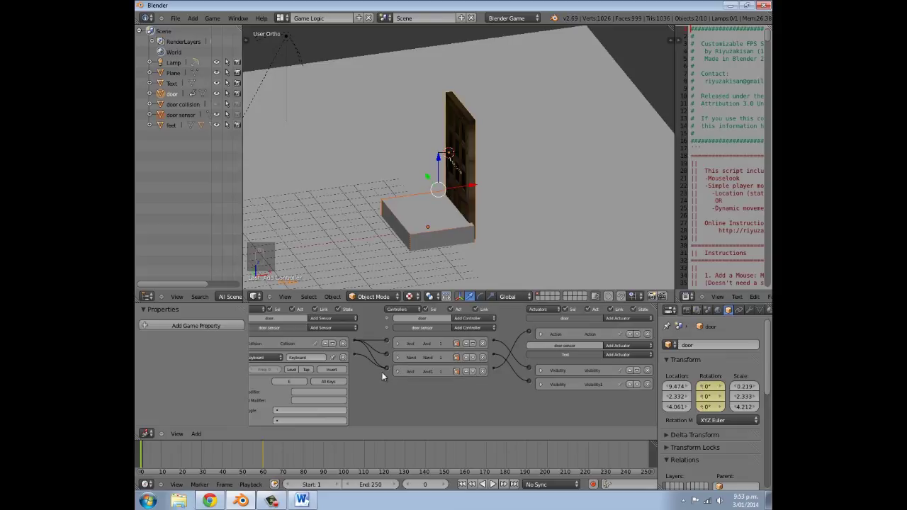
Step: Give the door sensor an Edit Object actuator set to End Object, driven by the keyboard-and-collision And controller
{"action": "middle_click_drag", "start_coordinate": [397, 184], "coordinate": [452, 183]}
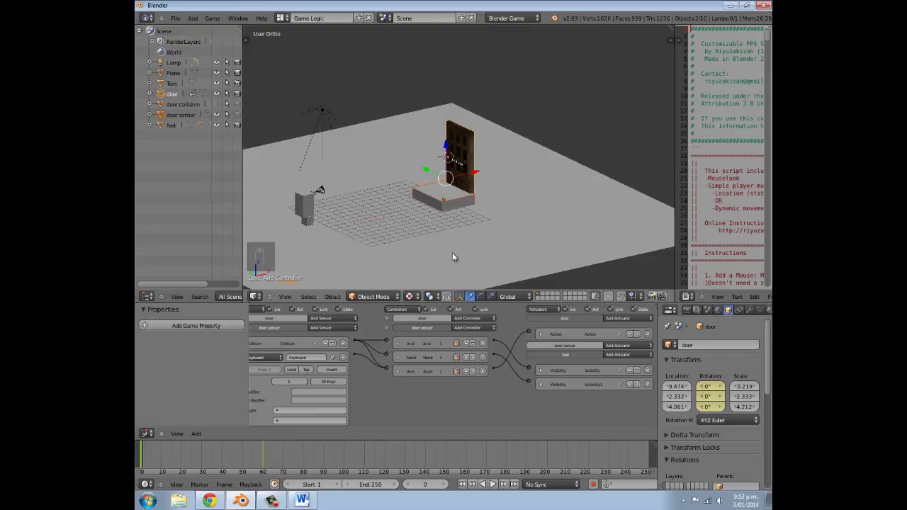
{"action": "middle_click_drag", "start_coordinate": [399, 367], "coordinate": [423, 361]}
{"action": "left_click", "coordinate": [258, 357]}
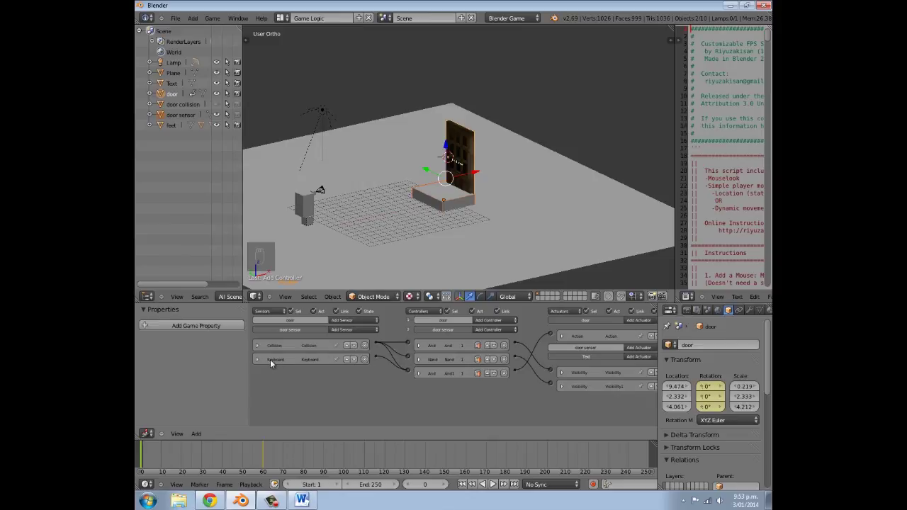
{"action": "middle_click_drag", "start_coordinate": [596, 372], "coordinate": [489, 362]}
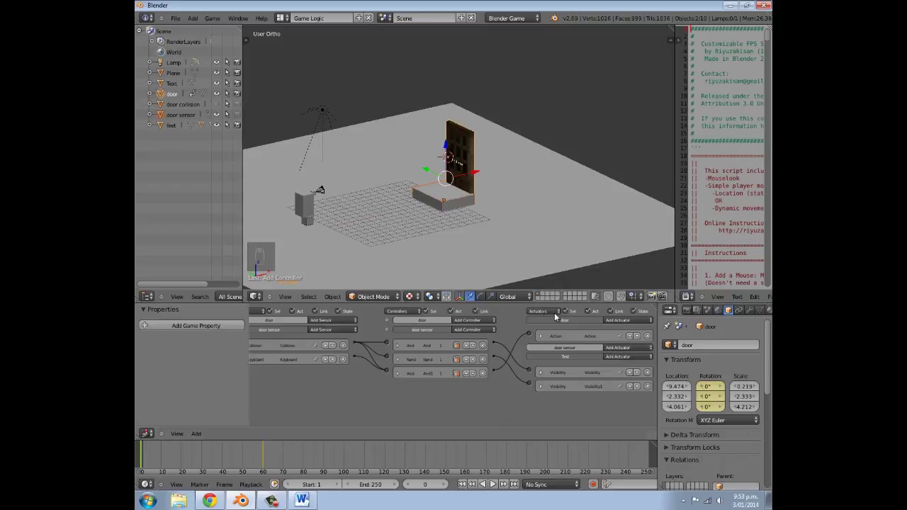
{"action": "left_click", "coordinate": [619, 348]}
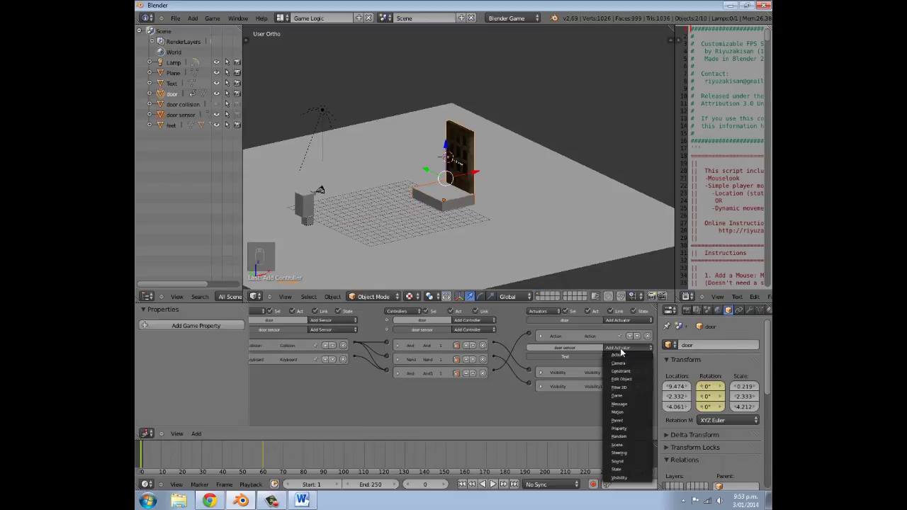
{"action": "left_click", "coordinate": [621, 379]}
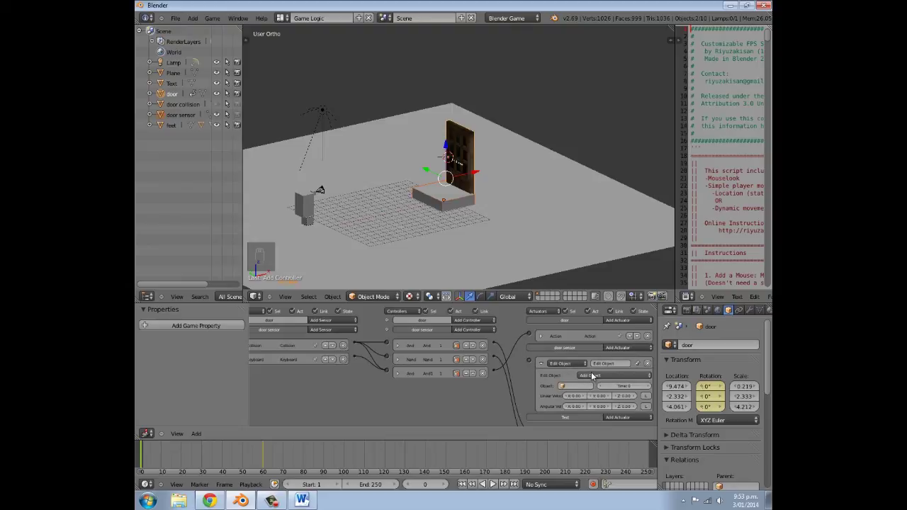
{"action": "left_click", "coordinate": [590, 375]}
{"action": "left_click", "coordinate": [593, 359]}
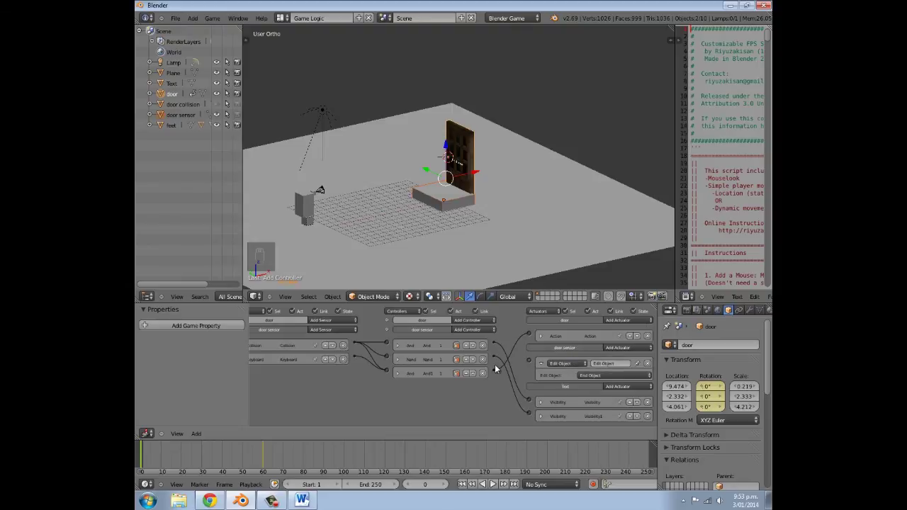
{"action": "left_click", "coordinate": [541, 364]}
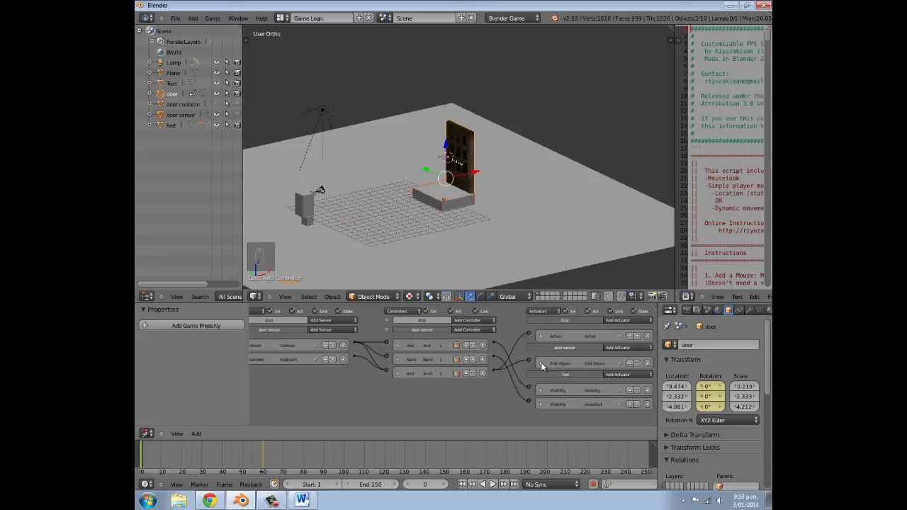
Step: Give the Text object an Edit Object actuator set to End Object, driven by the same And controller
{"action": "left_click", "coordinate": [613, 375]}
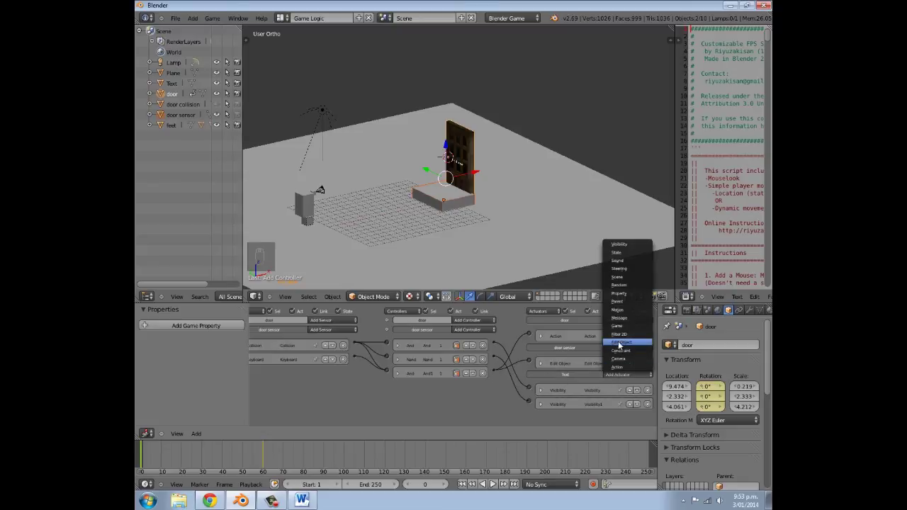
{"action": "left_click", "coordinate": [619, 342]}
{"action": "scroll", "coordinate": [572, 386], "scroll_direction": "down", "scroll_amount": 2}
{"action": "left_click", "coordinate": [589, 383]}
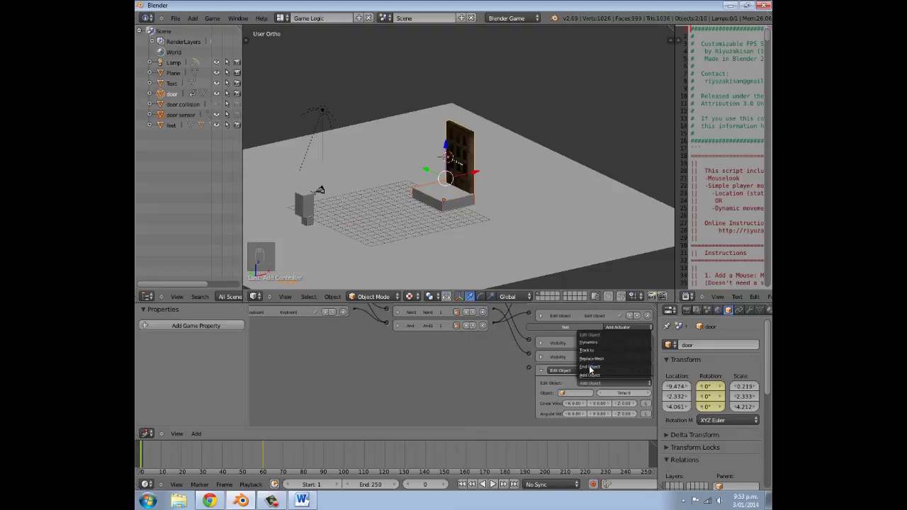
{"action": "left_click", "coordinate": [603, 372]}
{"action": "left_click_drag", "start_coordinate": [494, 356], "coordinate": [530, 402]}
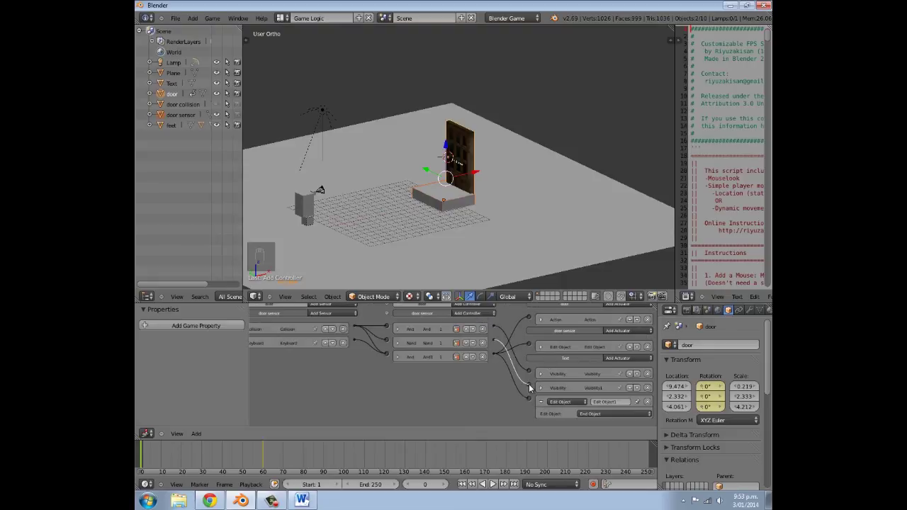
{"action": "left_click", "coordinate": [540, 402]}
Step: Unhide the door collision object and add an Edit Object actuator set to End Object to it
{"action": "middle_click_drag", "start_coordinate": [528, 198], "coordinate": [507, 201]}
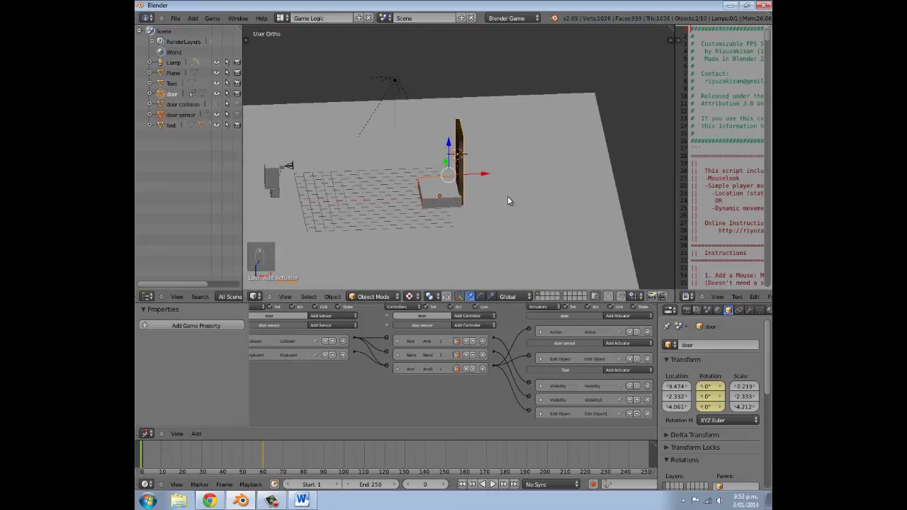
{"action": "key", "text": "alt+h"}
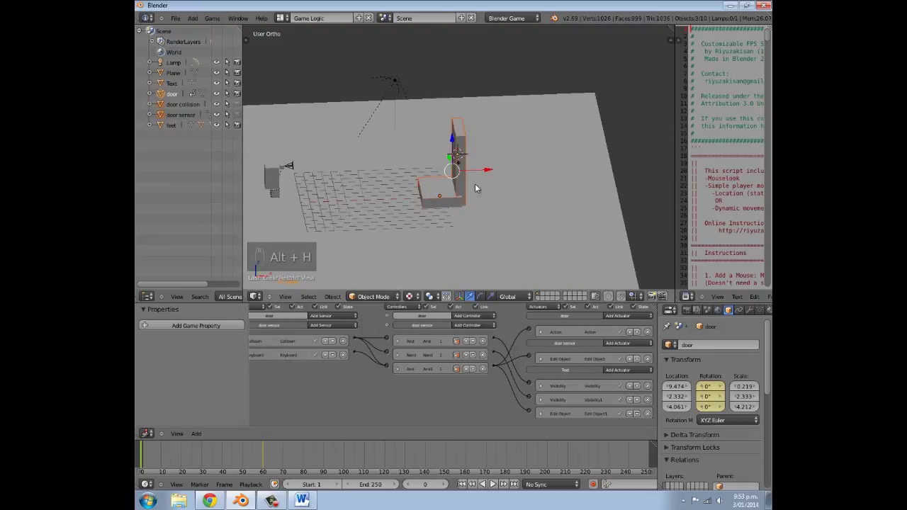
{"action": "right_click", "coordinate": [460, 133]}
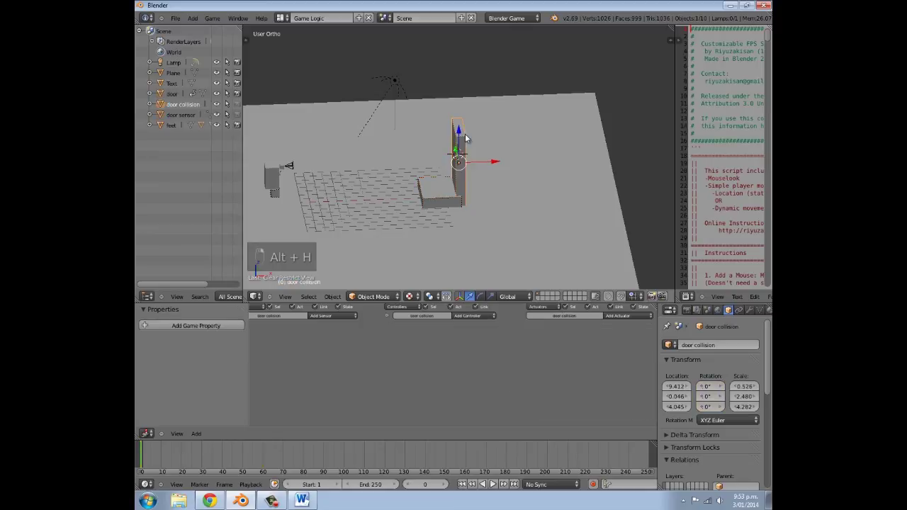
{"action": "left_click", "coordinate": [616, 321]}
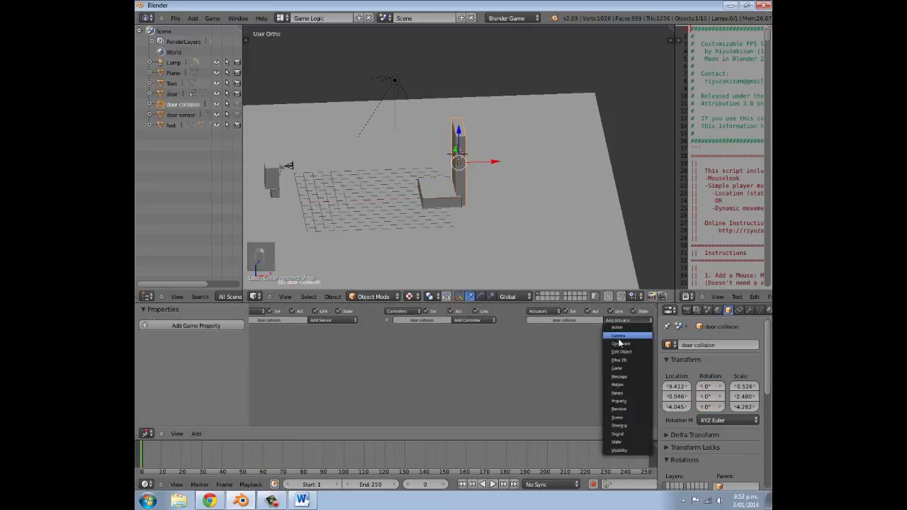
{"action": "left_click", "coordinate": [621, 351]}
{"action": "left_click", "coordinate": [596, 349]}
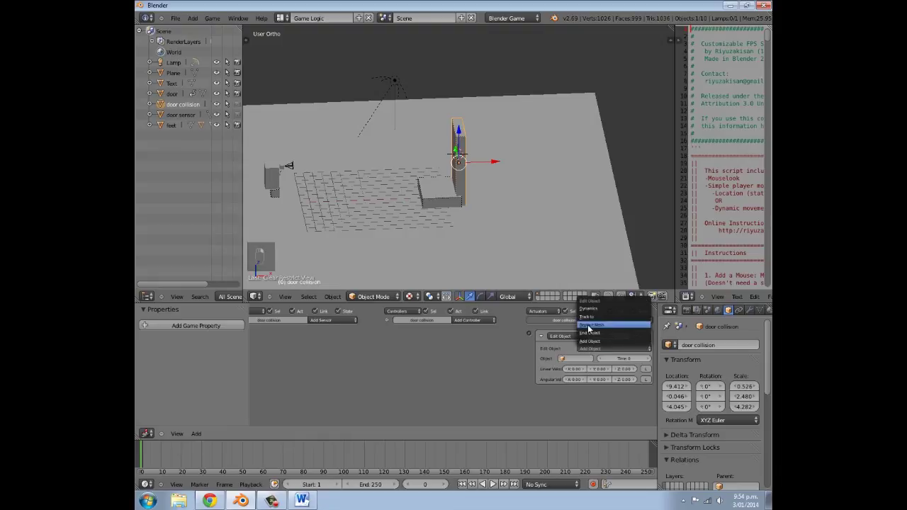
{"action": "left_click", "coordinate": [590, 336]}
Step: Add the door sensor to the selection and link its keyboard-and-collision And controller to the door collision's End Object actuator
{"action": "middle_click_drag", "start_coordinate": [445, 200], "coordinate": [458, 199]}
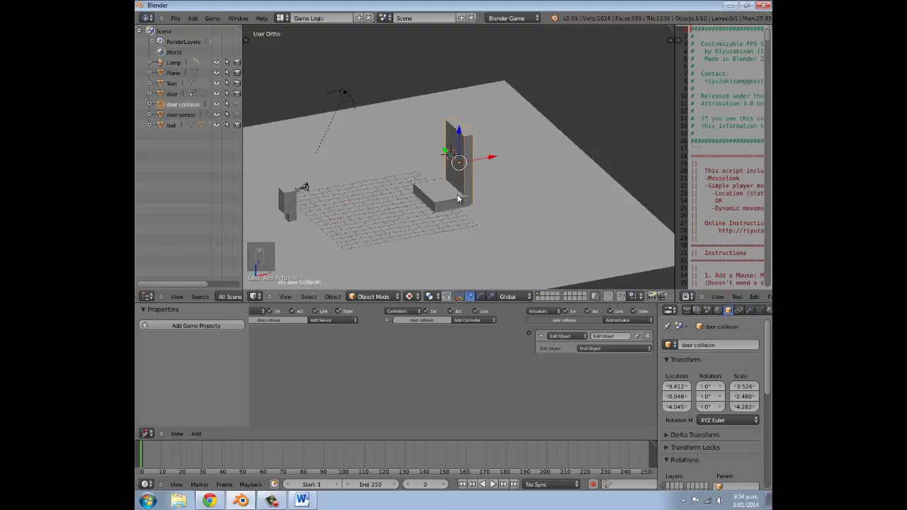
{"action": "right_click", "coordinate": [459, 196], "text": "shift"}
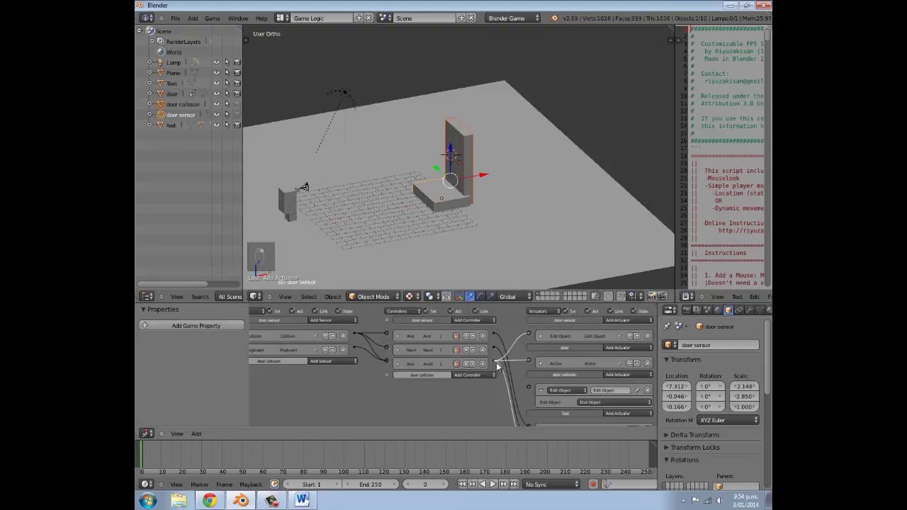
{"action": "left_click", "coordinate": [542, 391]}
{"action": "key", "text": "Home"}
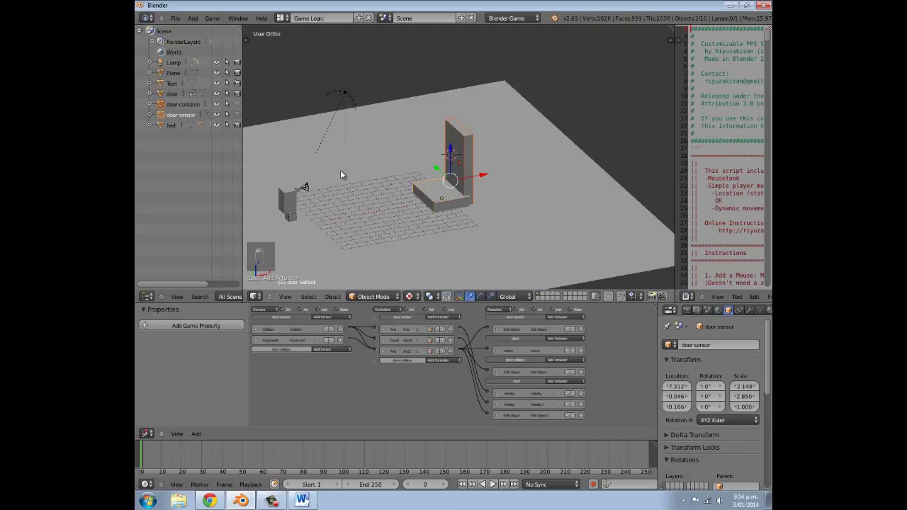
Step: Run the game from the camera view, walk forward to the door to check the prompt, and quit the game
{"action": "key", "text": "KP_0"}
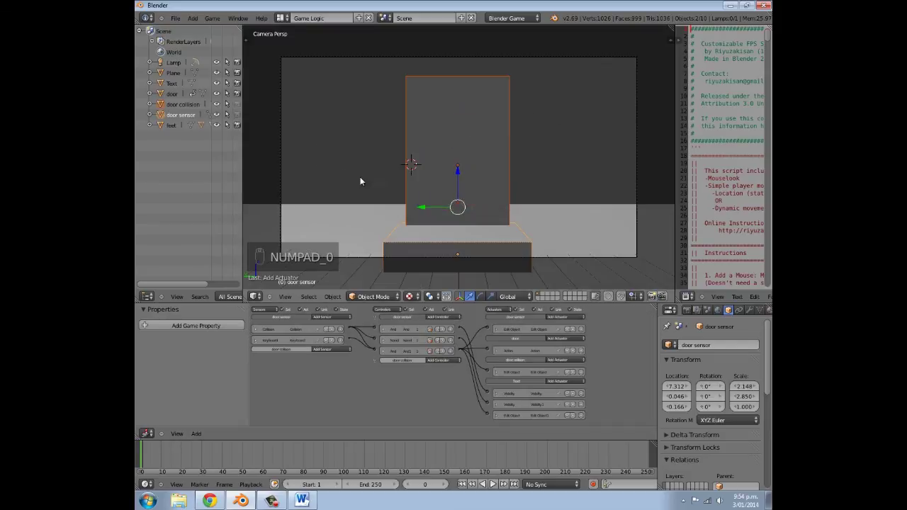
{"action": "key", "text": "p"}
{"action": "key", "text": "w"}
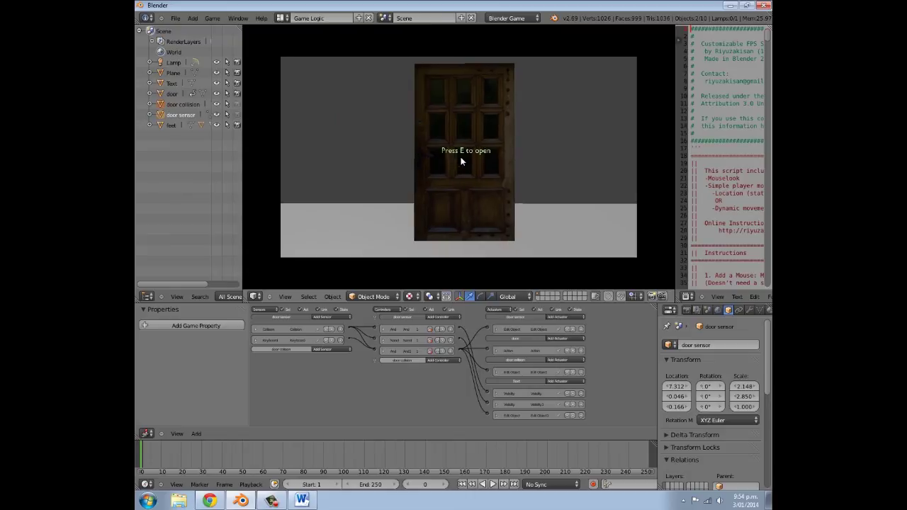
{"action": "key", "text": "Escape"}
Step: Select the "Press E to open" text in wireframe view and turn on Invisible in its physics settings
{"action": "key", "text": "z"}
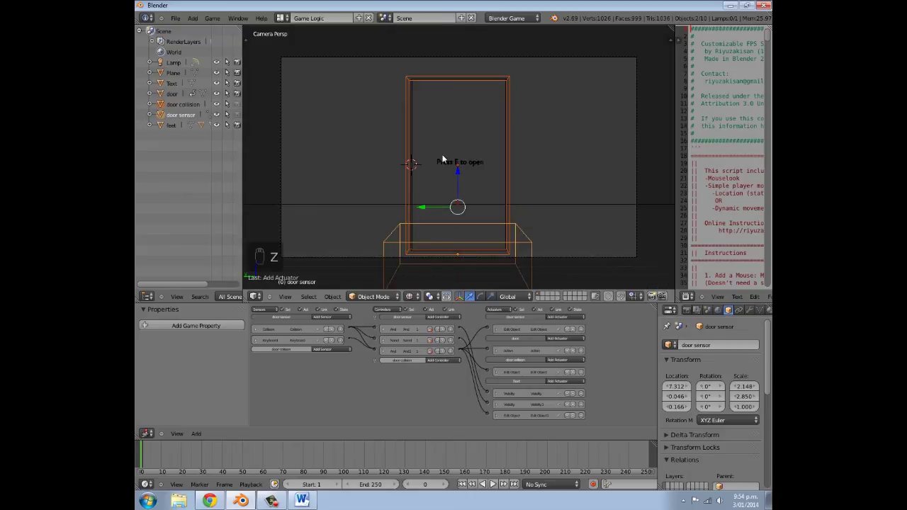
{"action": "right_click", "coordinate": [444, 161]}
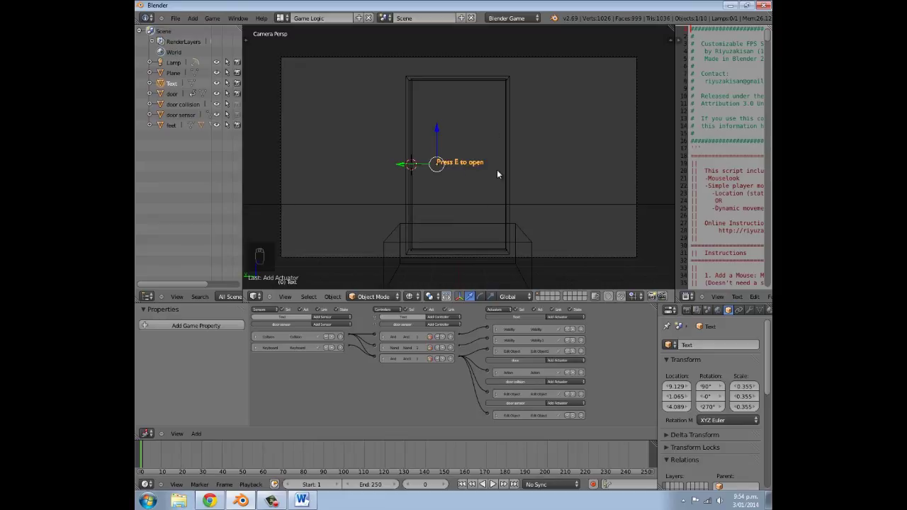
{"action": "scroll", "coordinate": [747, 313], "scroll_direction": "down", "scroll_amount": 3}
{"action": "left_click", "coordinate": [747, 313]}
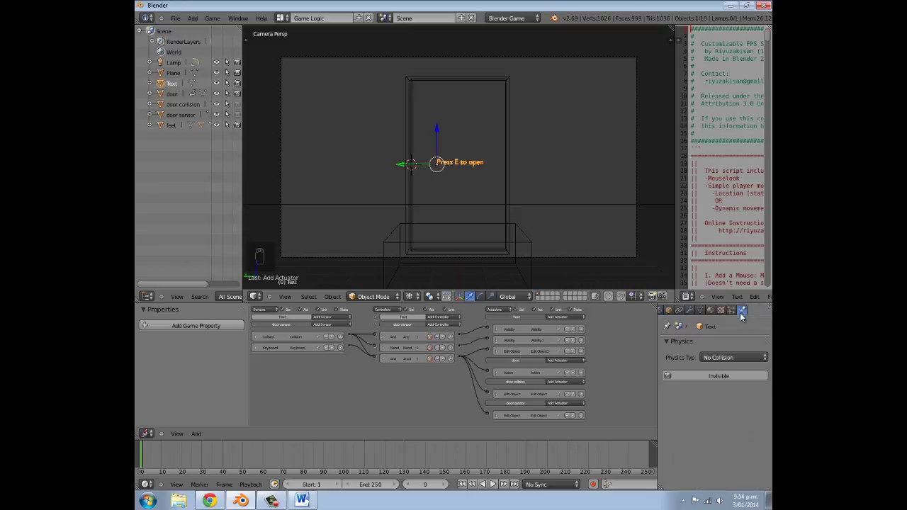
{"action": "left_click", "coordinate": [705, 376]}
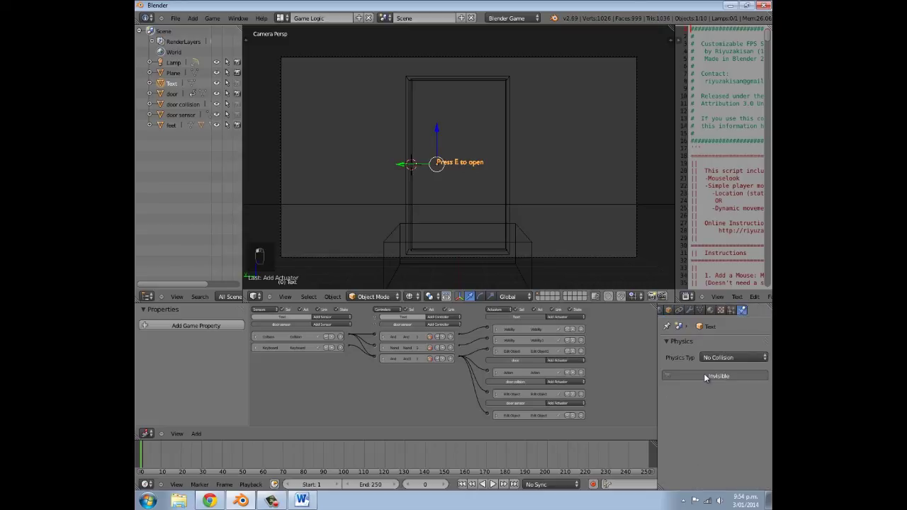
Step: Run the game with textured viewport shading, walk up to the door to check the "Press E to open" prompt, and quit
{"action": "left_click", "coordinate": [409, 296]}
{"action": "left_click", "coordinate": [427, 253]}
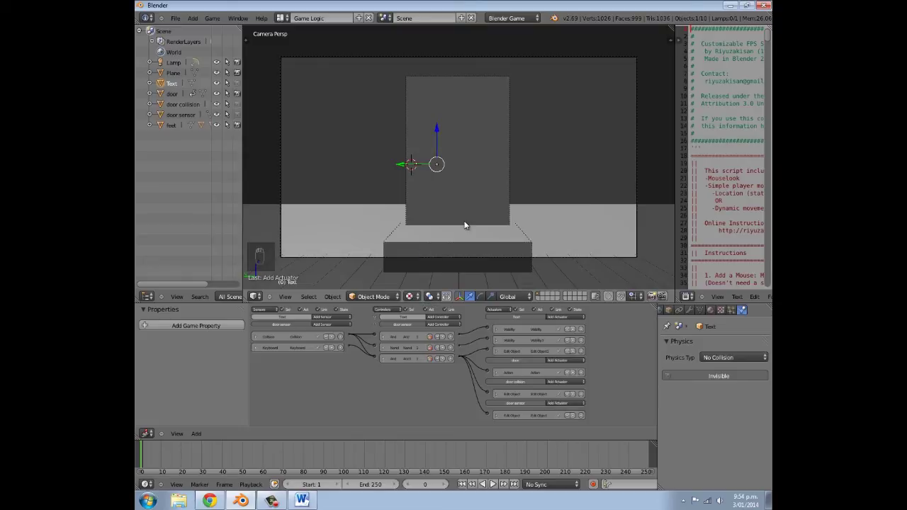
{"action": "key", "text": "p"}
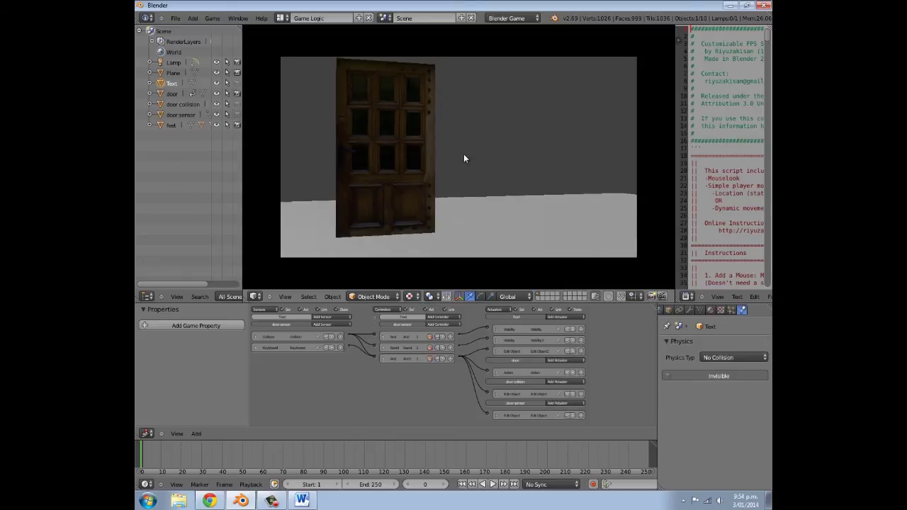
{"action": "key", "text": "w"}
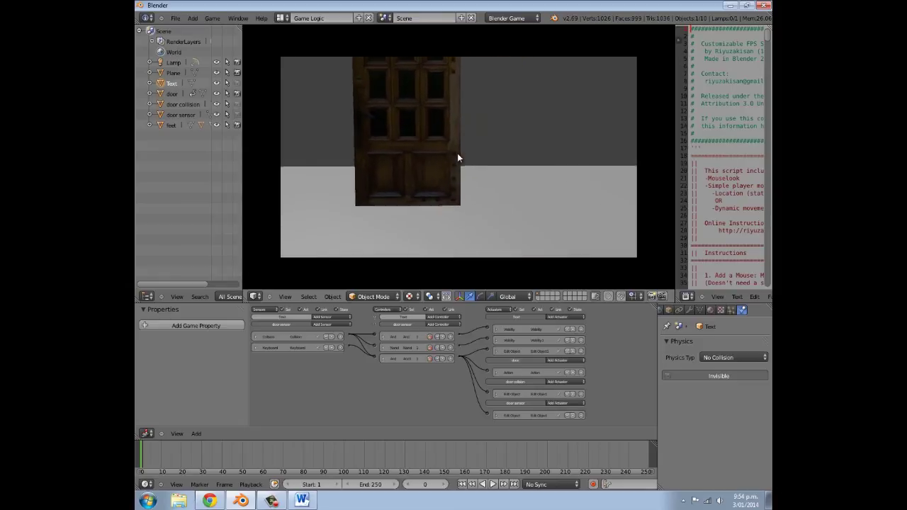
{"action": "key", "text": "w"}
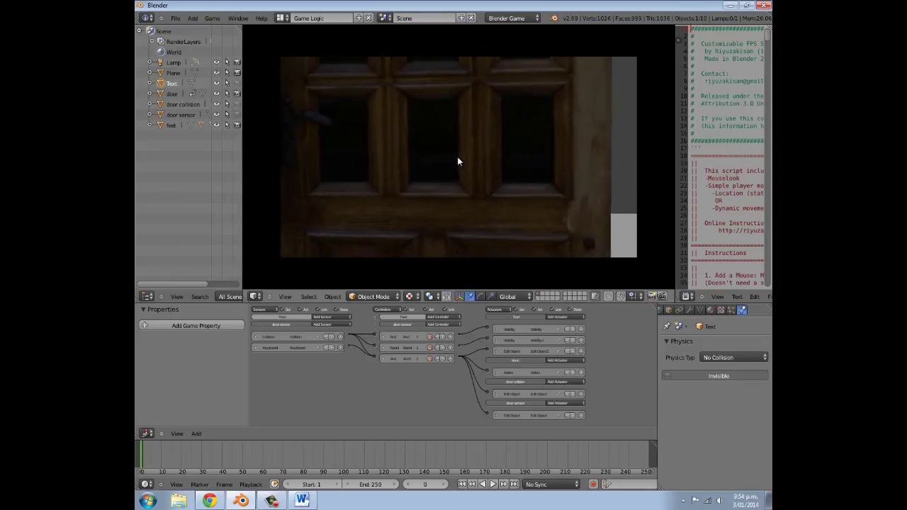
{"action": "key", "text": "w"}
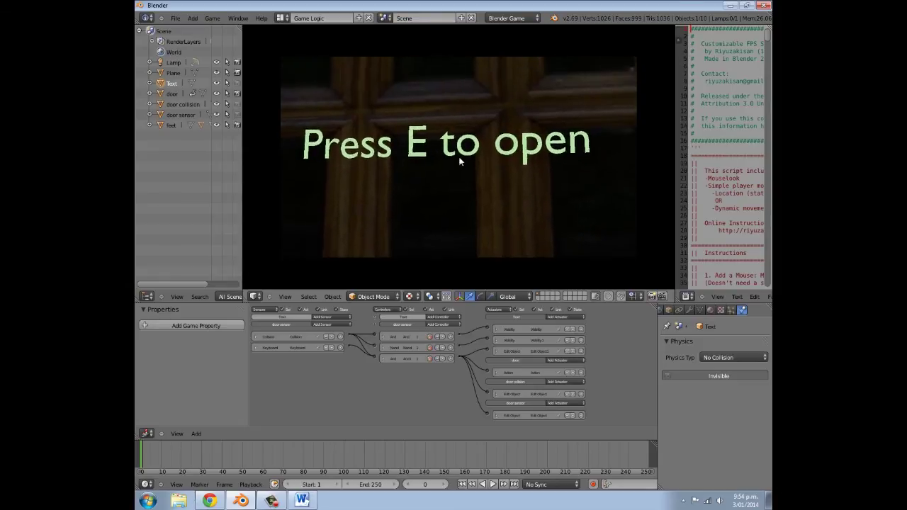
{"action": "key", "text": "s"}
{"action": "key", "text": "Escape"}
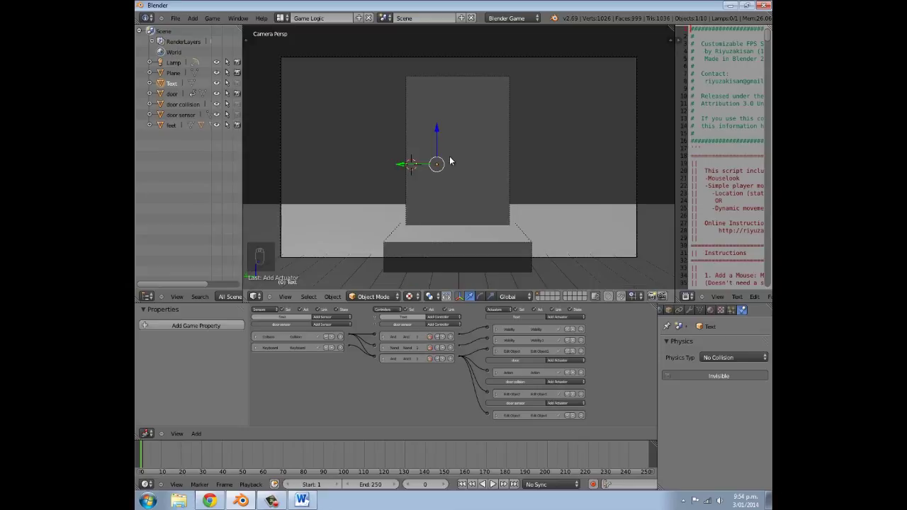
Step: Move the "Press E to open" text slightly down along the Z axis
{"action": "key", "text": "g"}
{"action": "key", "text": "z"}
{"action": "left_click", "coordinate": [455, 241]}
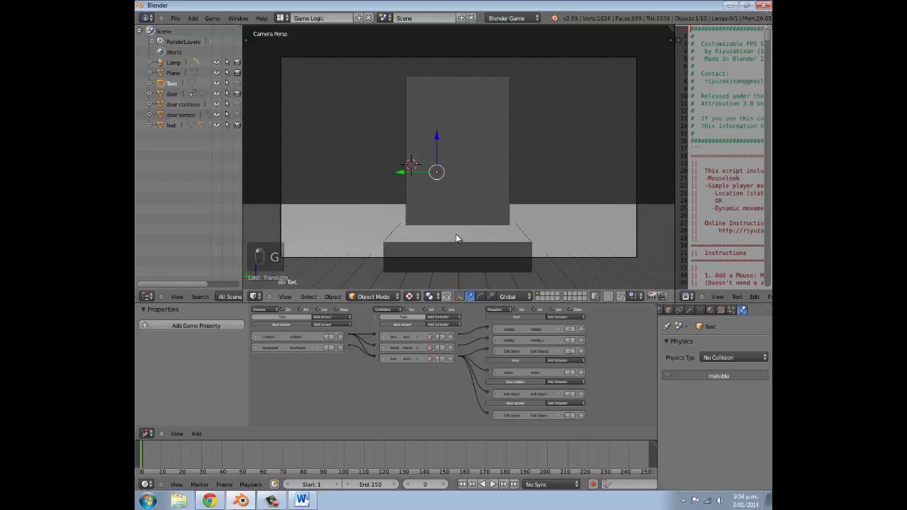
Step: Scale the door sensor box along the X axis and shift it along X in front of the door
{"action": "right_click", "coordinate": [443, 248]}
{"action": "middle_click_drag", "start_coordinate": [444, 248], "coordinate": [544, 277]}
{"action": "key", "text": "s"}
{"action": "key", "text": "x"}
{"action": "left_click", "coordinate": [560, 279]}
{"action": "key", "text": "g"}
{"action": "key", "text": "x"}
{"action": "left_click", "coordinate": [598, 292]}
Step: Run the game from the camera view, walk to the door, open it with E, move around it, and quit
{"action": "middle_click_drag", "start_coordinate": [559, 248], "coordinate": [519, 221]}
{"action": "key", "text": "KP_0"}
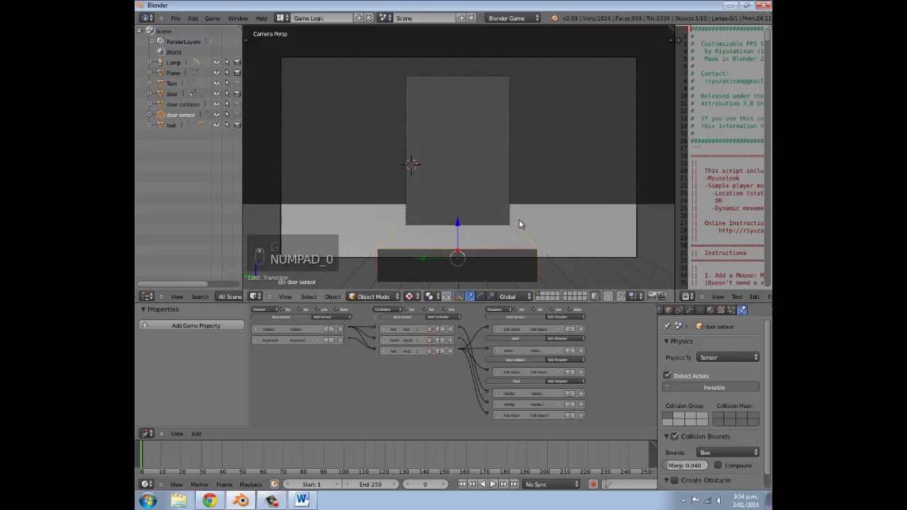
{"action": "key", "text": "p"}
{"action": "key", "text": "w"}
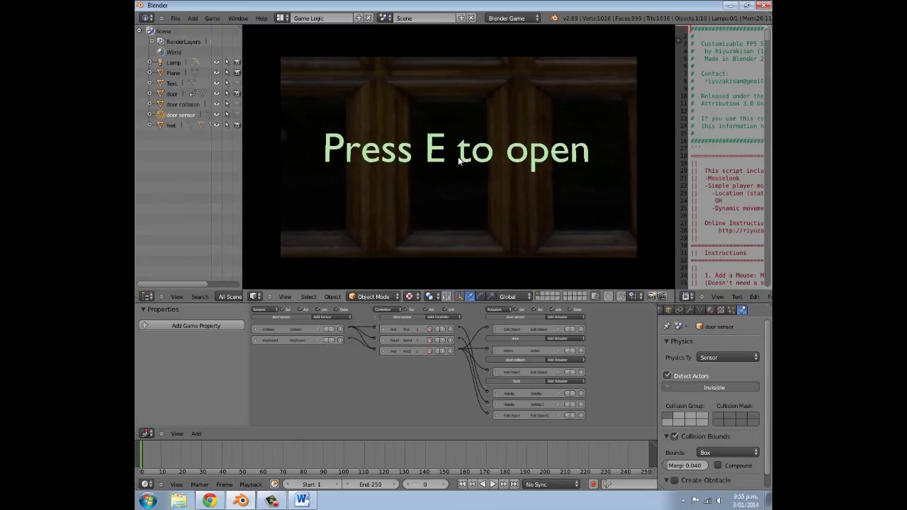
{"action": "key", "text": "e"}
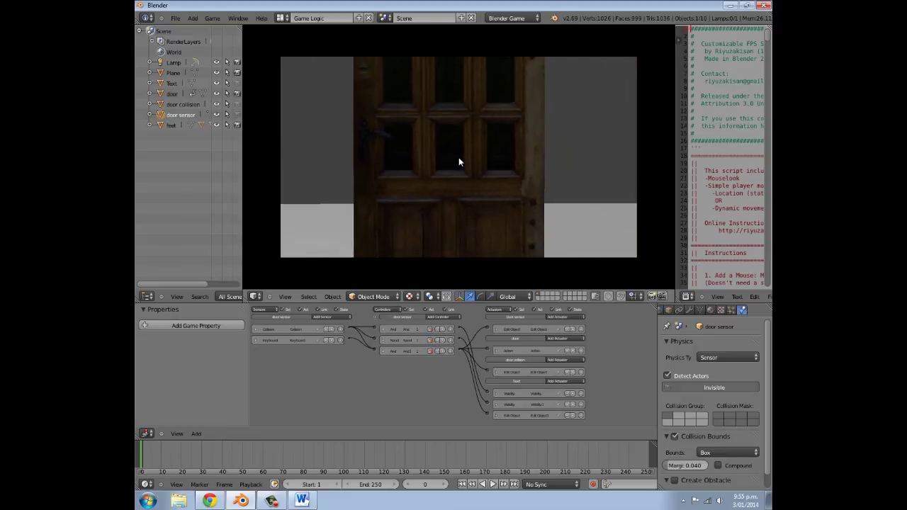
{"action": "key", "text": "w"}
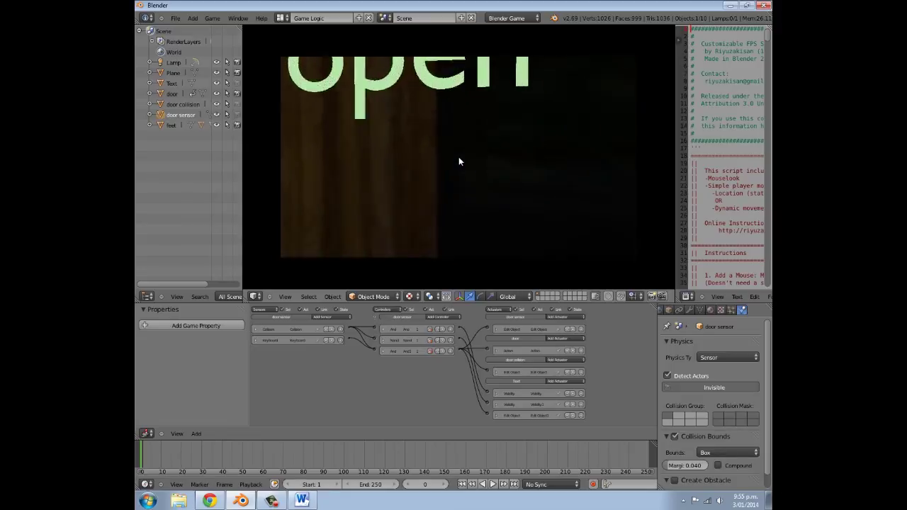
{"action": "key", "text": "s"}
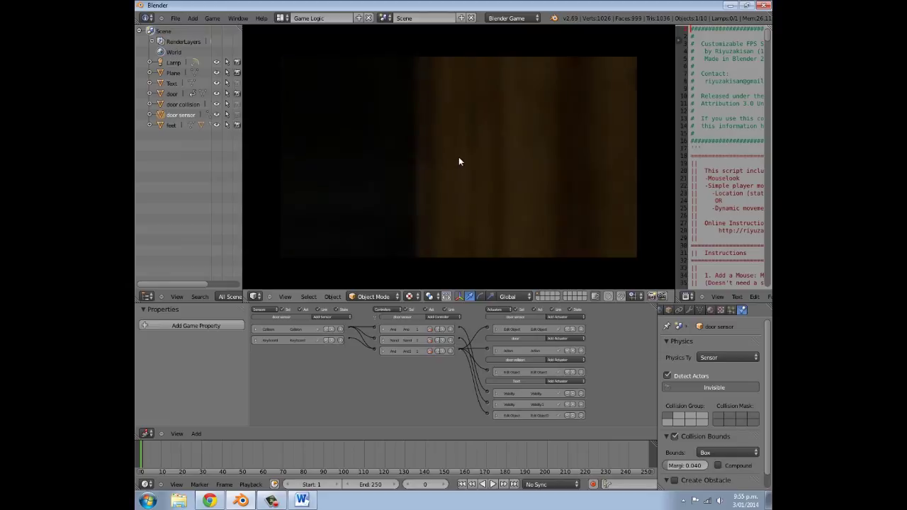
{"action": "key", "text": "e"}
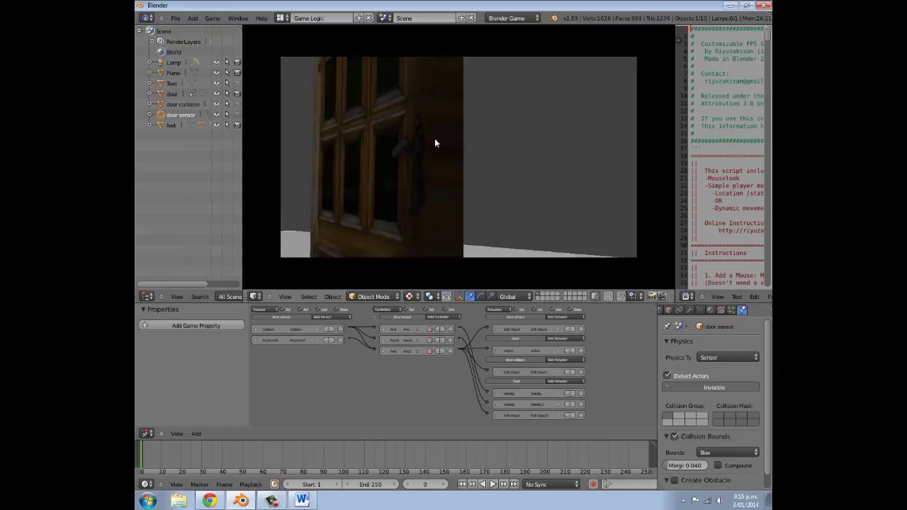
{"action": "key", "text": "s"}
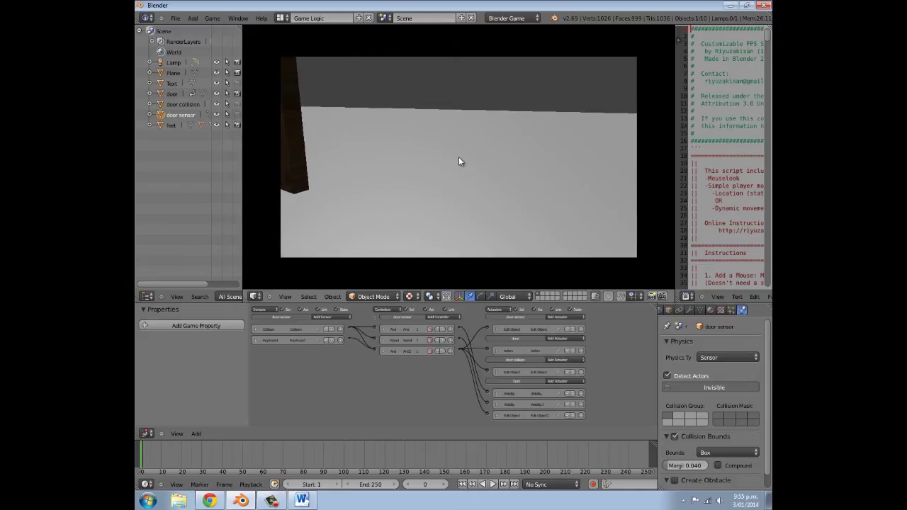
{"action": "key", "text": "d"}
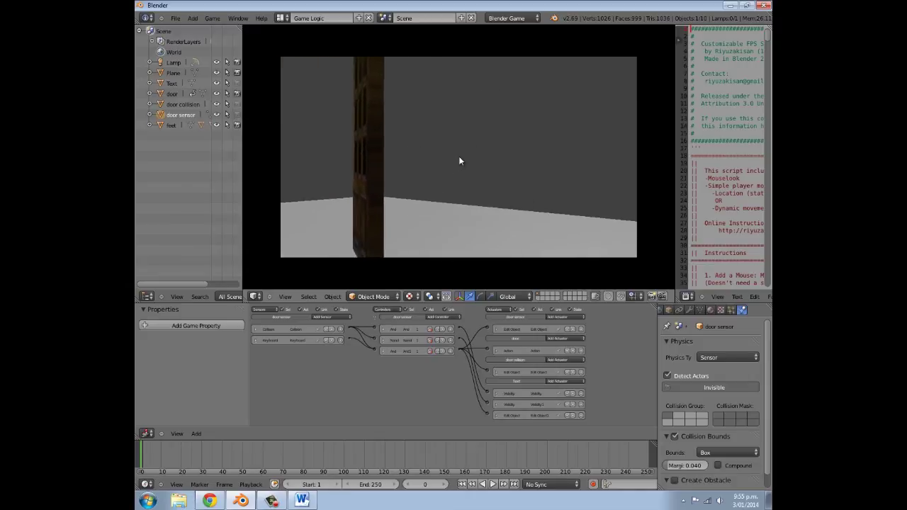
{"action": "key", "text": "Escape"}
Step: Select the door, its collision object, sensor and prompt text together in wireframe view and place a duplicate set beside the original
{"action": "mouse_move", "coordinate": [434, 190]}
{"action": "middle_mouse_down"}
{"action": "mouse_move", "coordinate": [499, 188]}
{"action": "mouse_move", "coordinate": [430, 188]}
{"action": "middle_mouse_up"}
{"action": "middle_click_drag", "start_coordinate": [508, 195], "coordinate": [439, 178]}
{"action": "scroll", "coordinate": [471, 190], "scroll_direction": "down", "scroll_amount": 3}
{"action": "key", "text": "z"}
{"action": "key", "text": "b"}
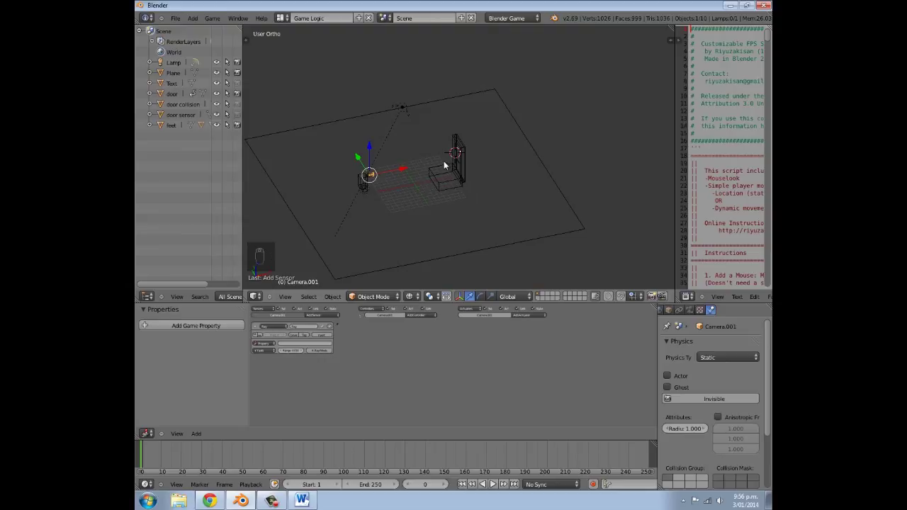
{"action": "key", "text": "a"}
{"action": "key", "text": "b"}
{"action": "left_click_drag", "start_coordinate": [438, 152], "coordinate": [471, 190]}
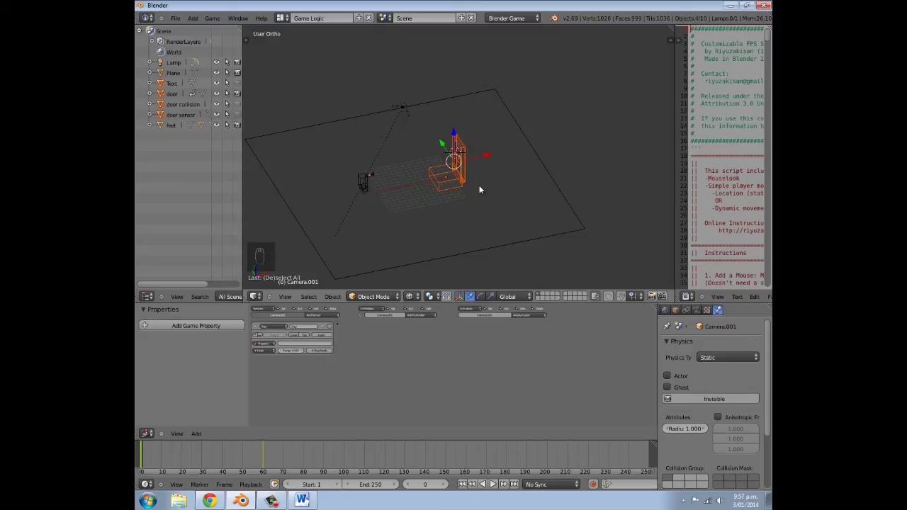
{"action": "key", "text": "shift+d"}
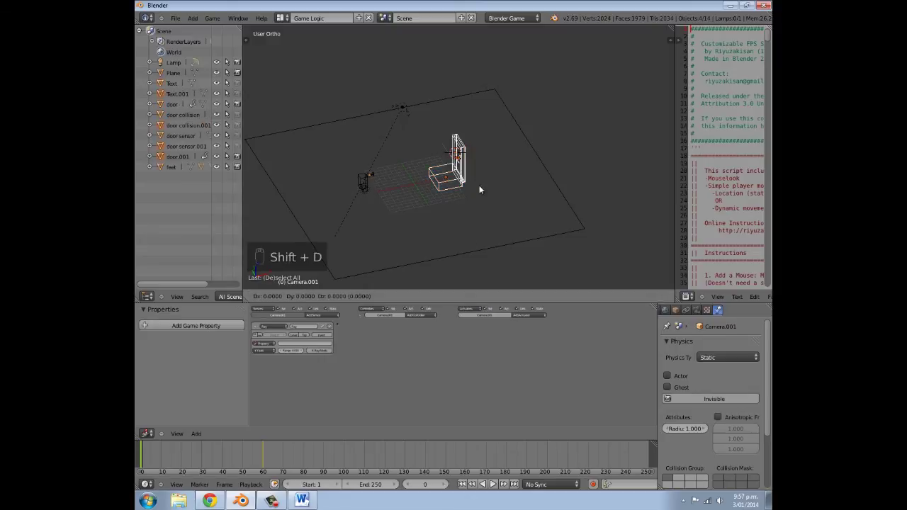
{"action": "left_click", "coordinate": [447, 163]}
{"action": "key", "text": "a"}
Step: Run the game from the textured camera view, walk up to the doors to test opening them with E, and quit
{"action": "middle_click_drag", "start_coordinate": [446, 162], "coordinate": [473, 154]}
{"action": "left_click", "coordinate": [409, 296]}
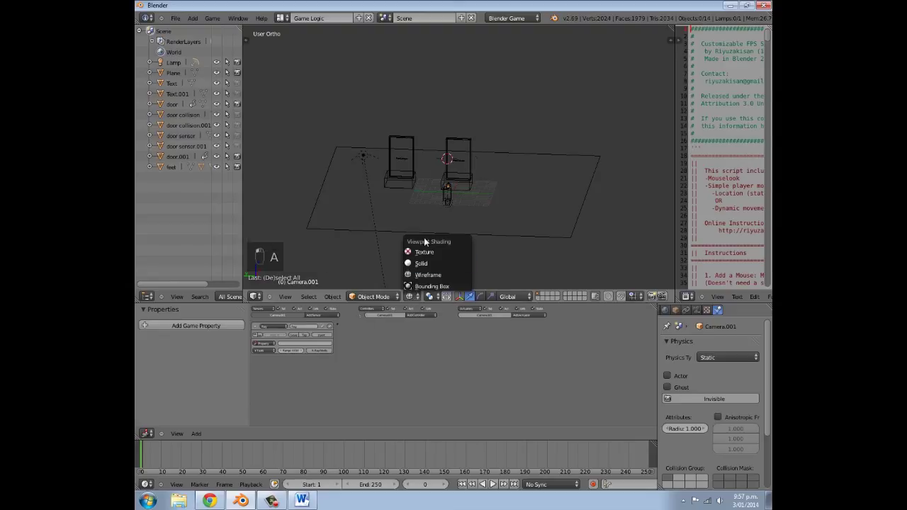
{"action": "left_click", "coordinate": [430, 250]}
{"action": "key", "text": "KP_0"}
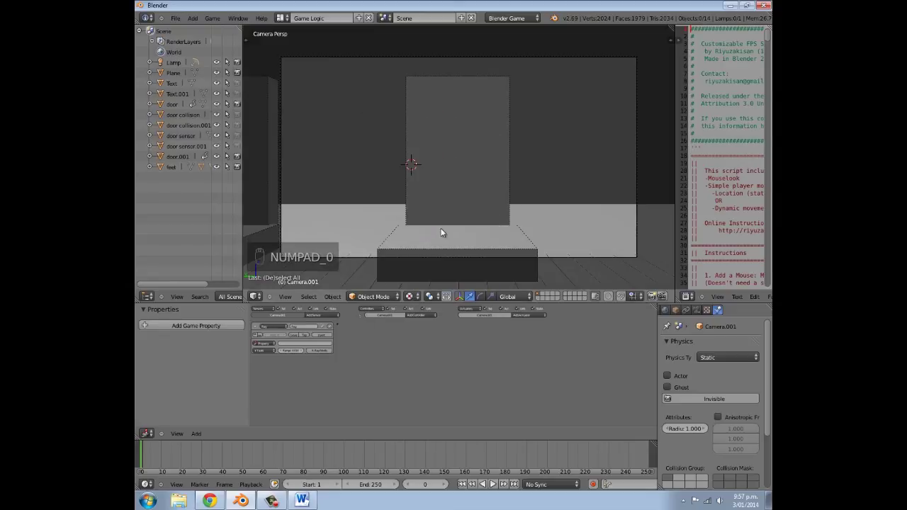
{"action": "key", "text": "p"}
{"action": "key", "text": "w"}
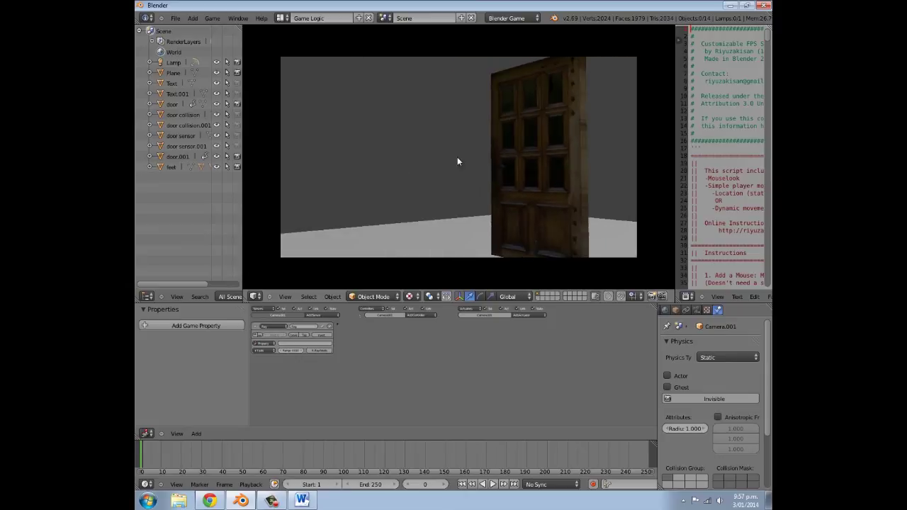
{"action": "key", "text": "w"}
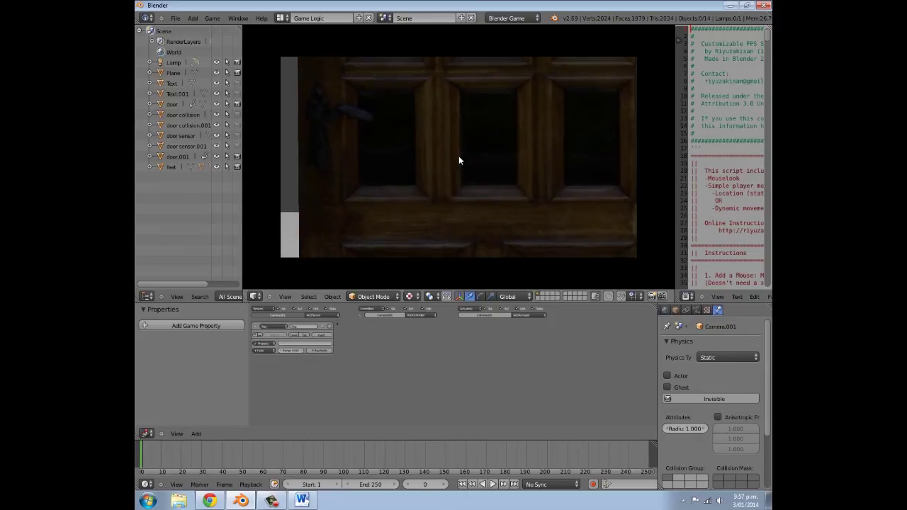
{"action": "key", "text": "e"}
{"action": "key", "text": "s"}
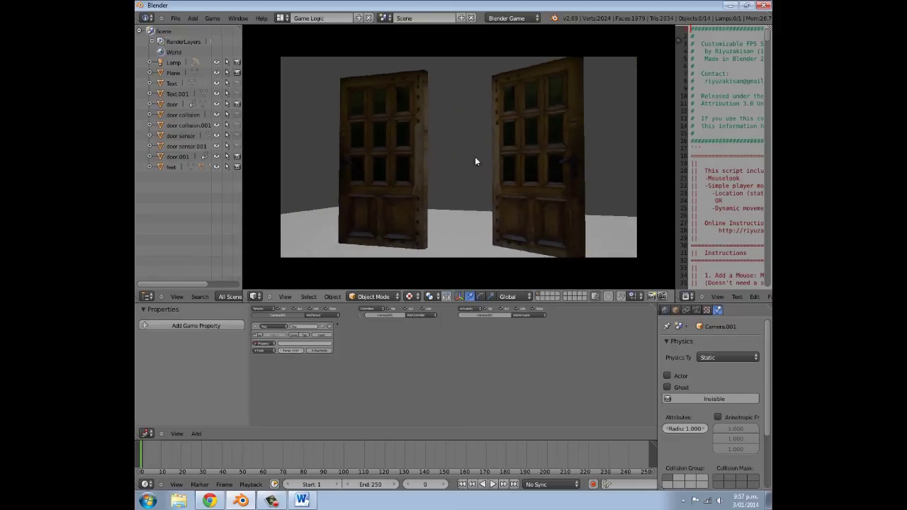
{"action": "key", "text": "w"}
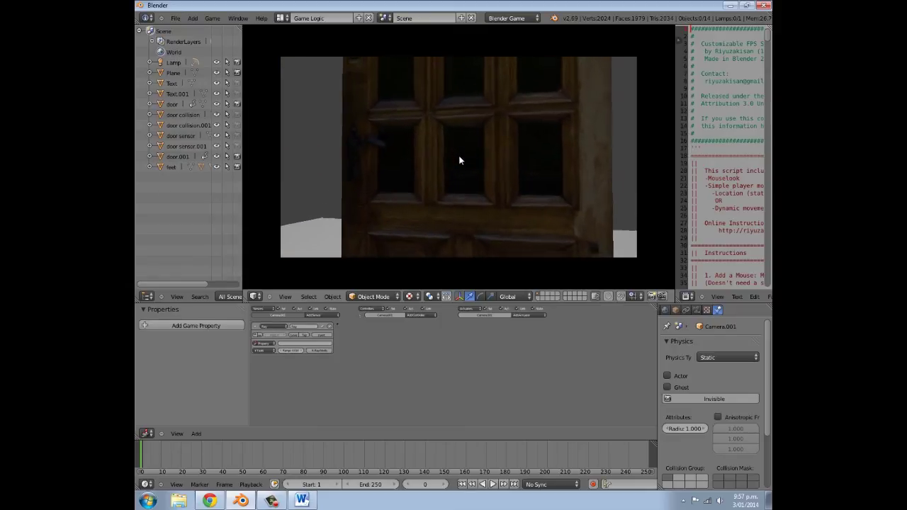
{"action": "key", "text": "s"}
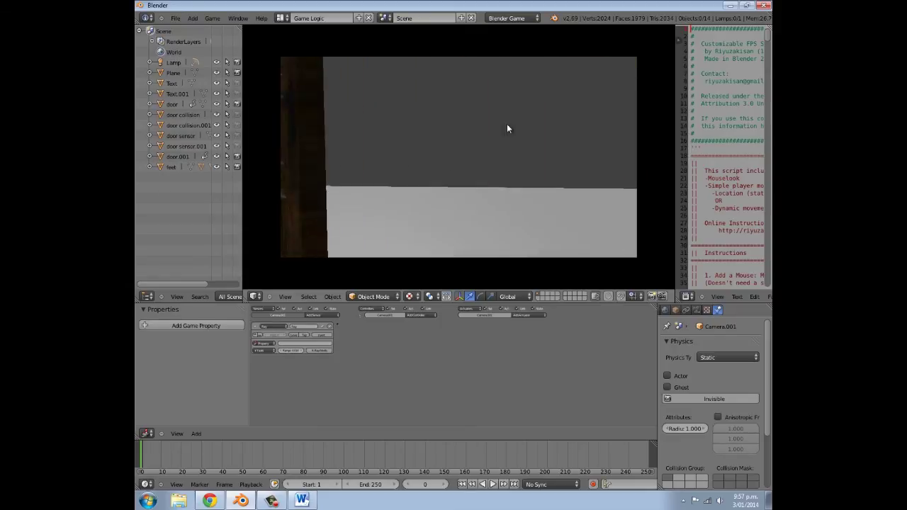
{"action": "key", "text": "s"}
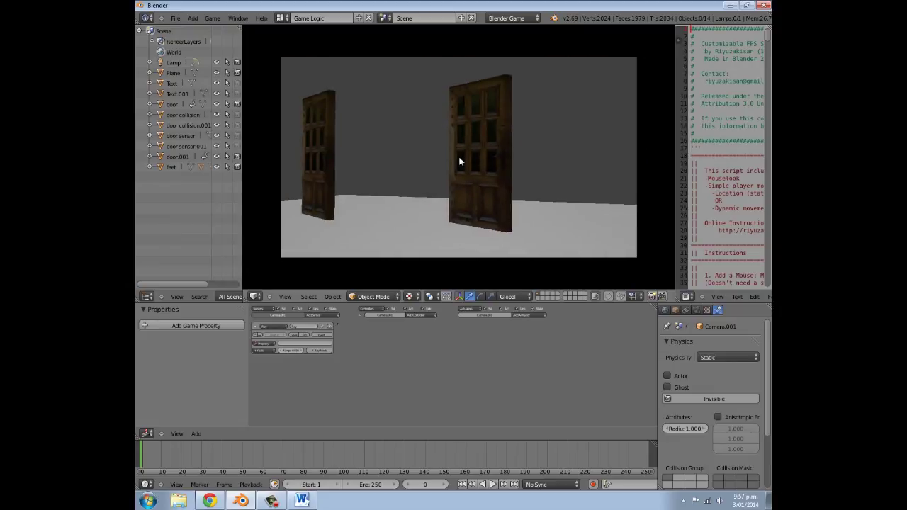
{"action": "key", "text": "Escape"}
{"action": "middle_click_drag", "start_coordinate": [486, 162], "coordinate": [429, 166]}
{"action": "scroll", "coordinate": [408, 172], "scroll_direction": "down", "scroll_amount": 4}
{"action": "scroll", "coordinate": [428, 156], "scroll_direction": "up", "scroll_amount": 3}
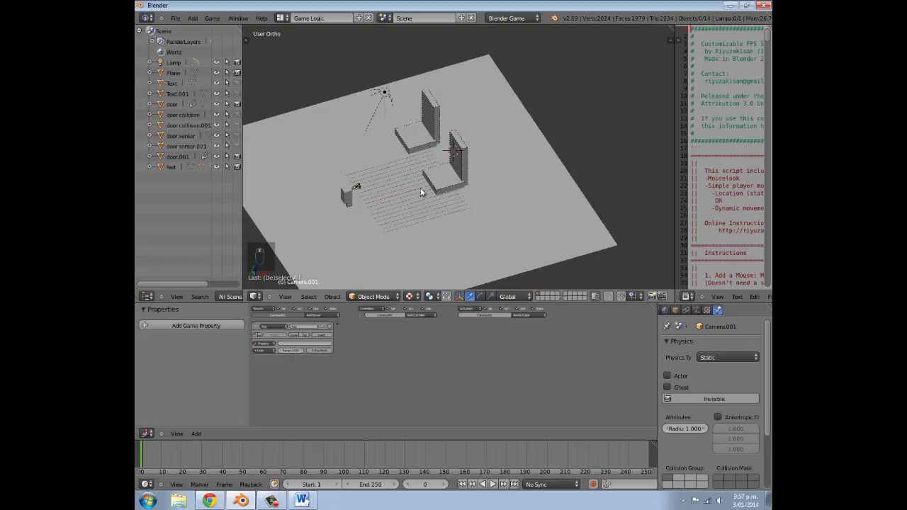
Step: Switch to the Interaction.docx document in Word, review the Interaction type 1 outline and the following types, and return to Blender
{"action": "left_click", "coordinate": [302, 501]}
{"action": "left_click_drag", "start_coordinate": [247, 106], "coordinate": [472, 134]}
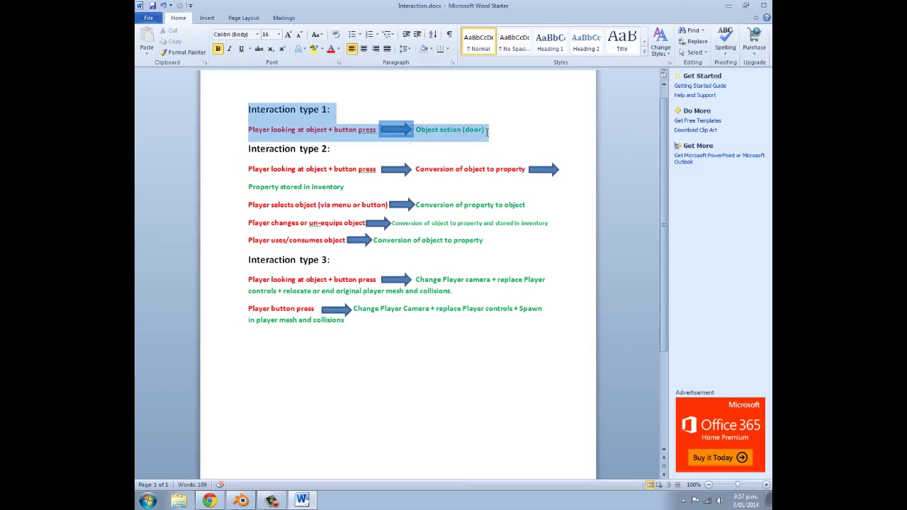
{"action": "scroll", "coordinate": [443, 149], "scroll_direction": "down", "scroll_amount": 2}
{"action": "scroll", "coordinate": [430, 160], "scroll_direction": "up", "scroll_amount": 3}
{"action": "left_click_drag", "start_coordinate": [261, 179], "coordinate": [525, 266]}
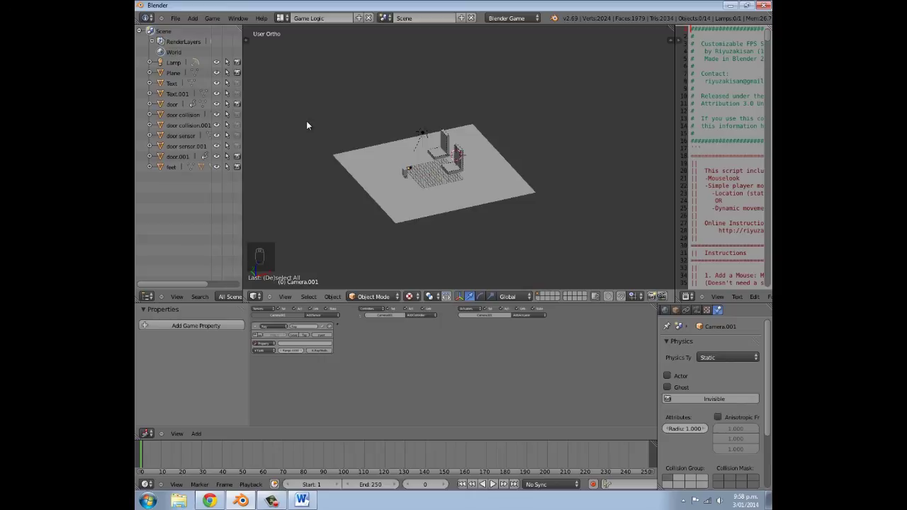
{"action": "scroll", "coordinate": [306, 126], "scroll_direction": "up", "scroll_amount": 3}
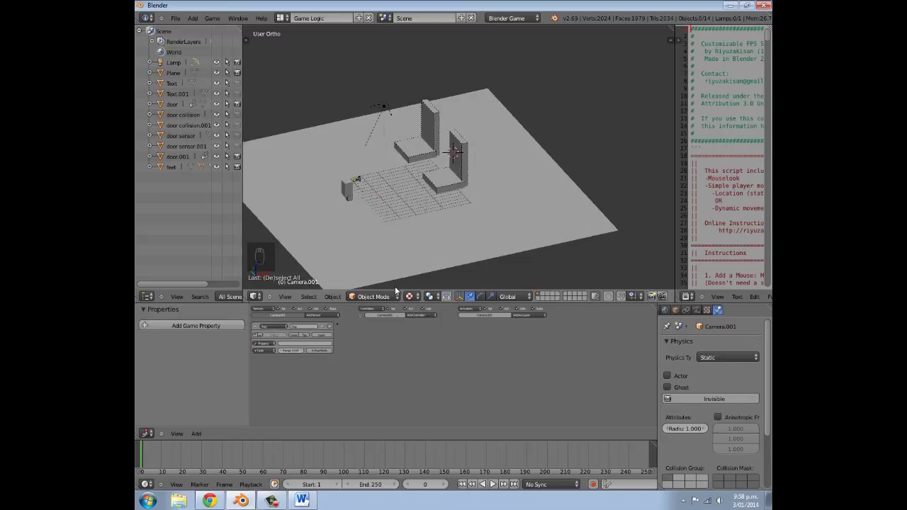